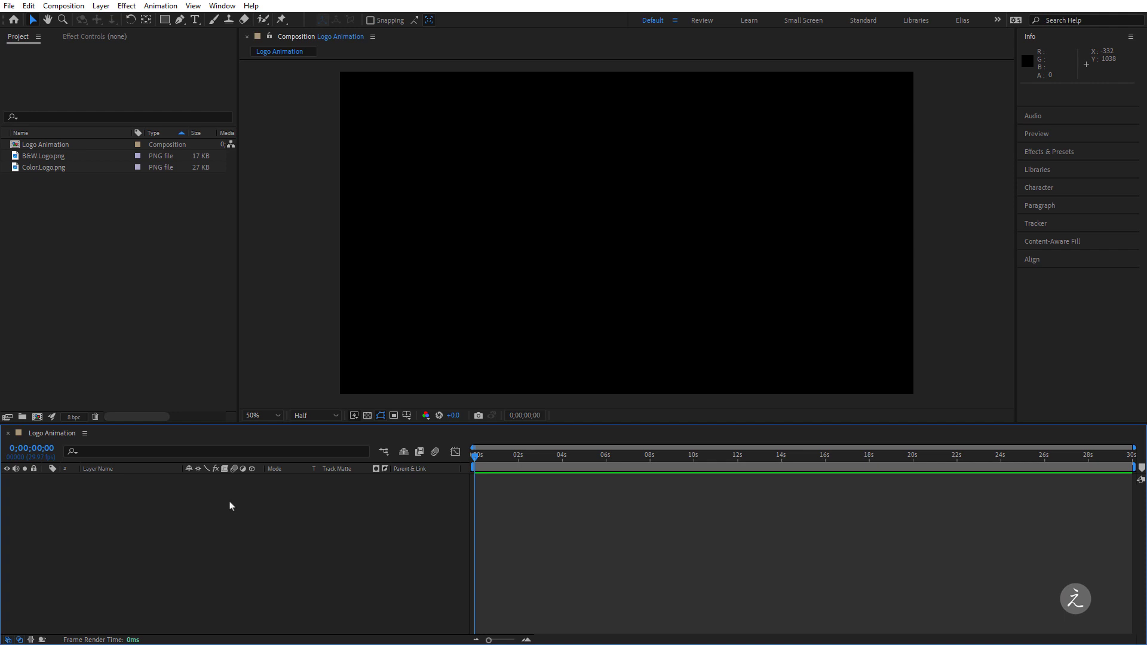
# Step: Add B&W.Logo.png to Logo Animation and pre-compose it into a new comp named 'One Half'
pyautogui.click(98, 157)
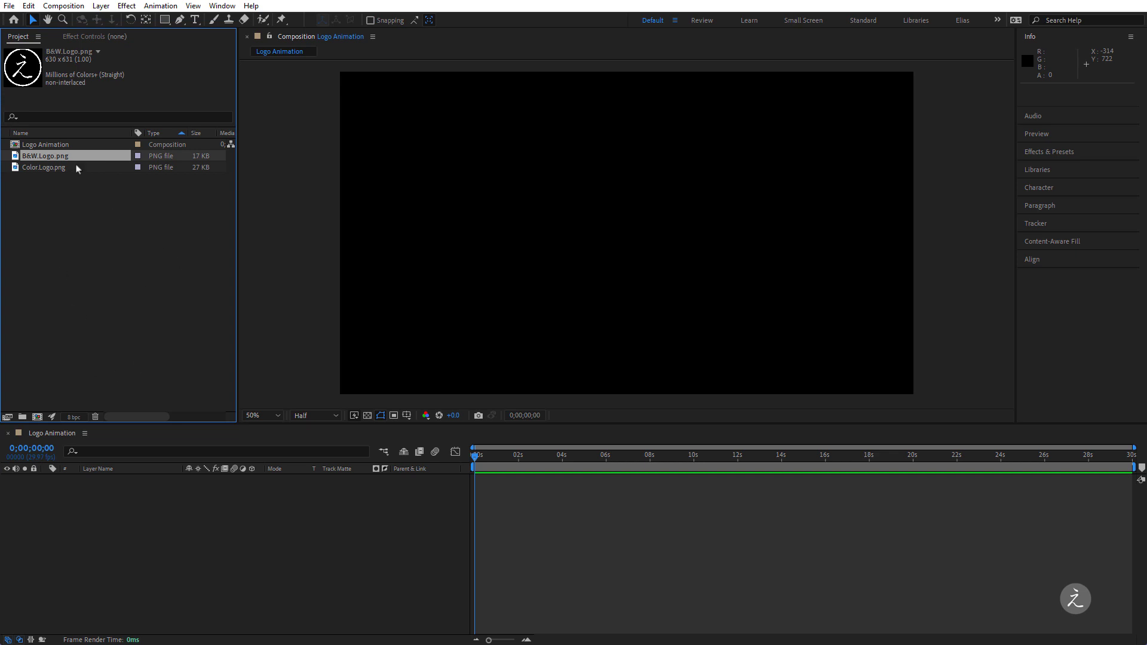
pyautogui.moveTo(76, 155); pyautogui.dragTo(109, 539)
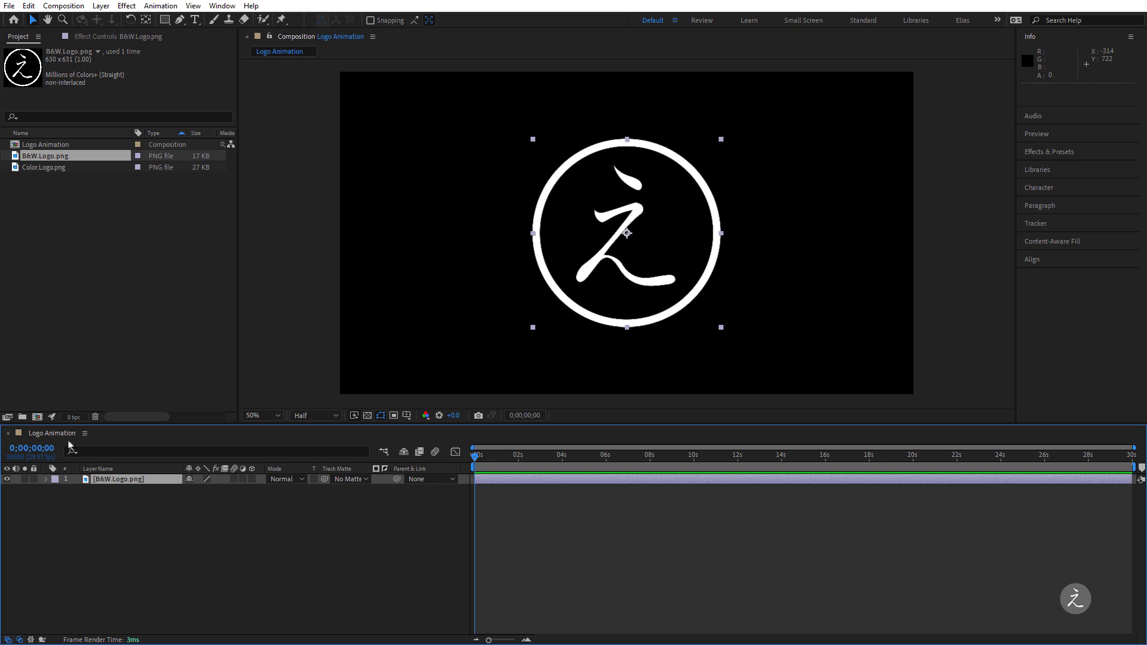
pyautogui.rightClick(166, 479)
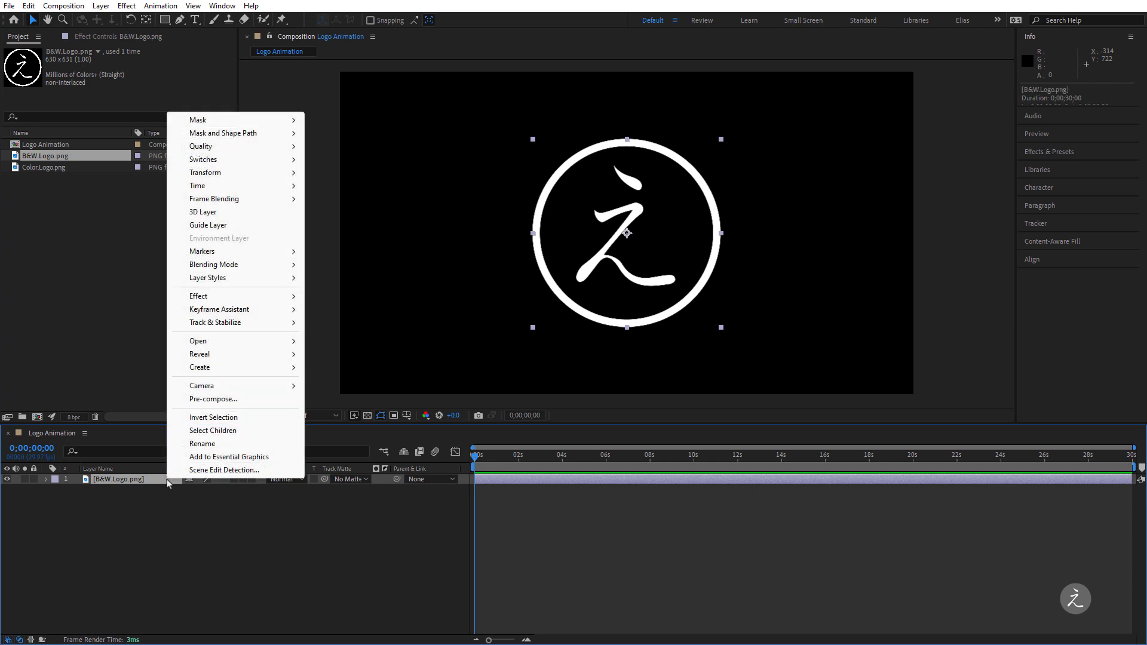
pyautogui.click(256, 398)
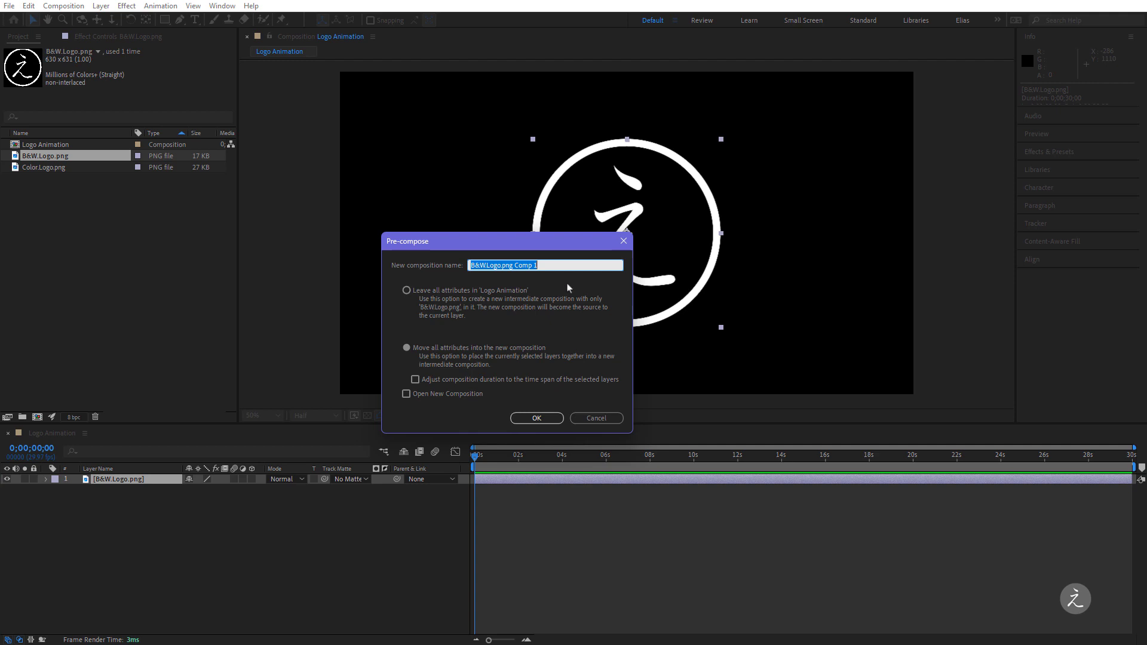
pyautogui.write('One Half')
pyautogui.click(537, 418)
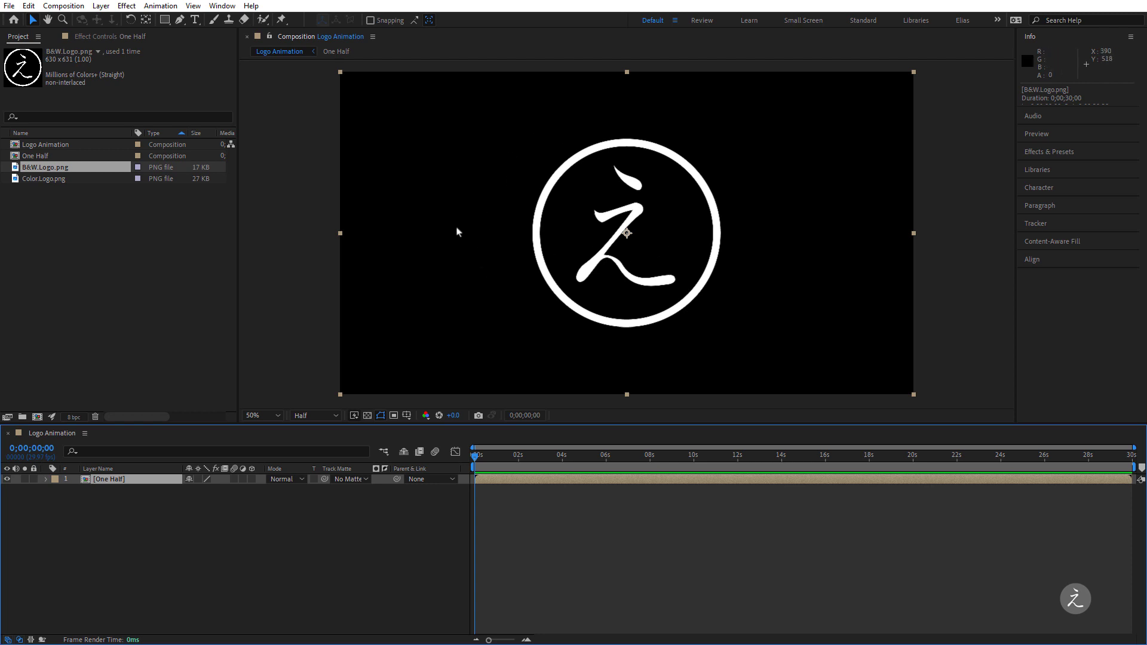
# Step: Auto-trace the One Half layer on the Luminance channel and expand its Masks 1–4
pyautogui.click(101, 6)
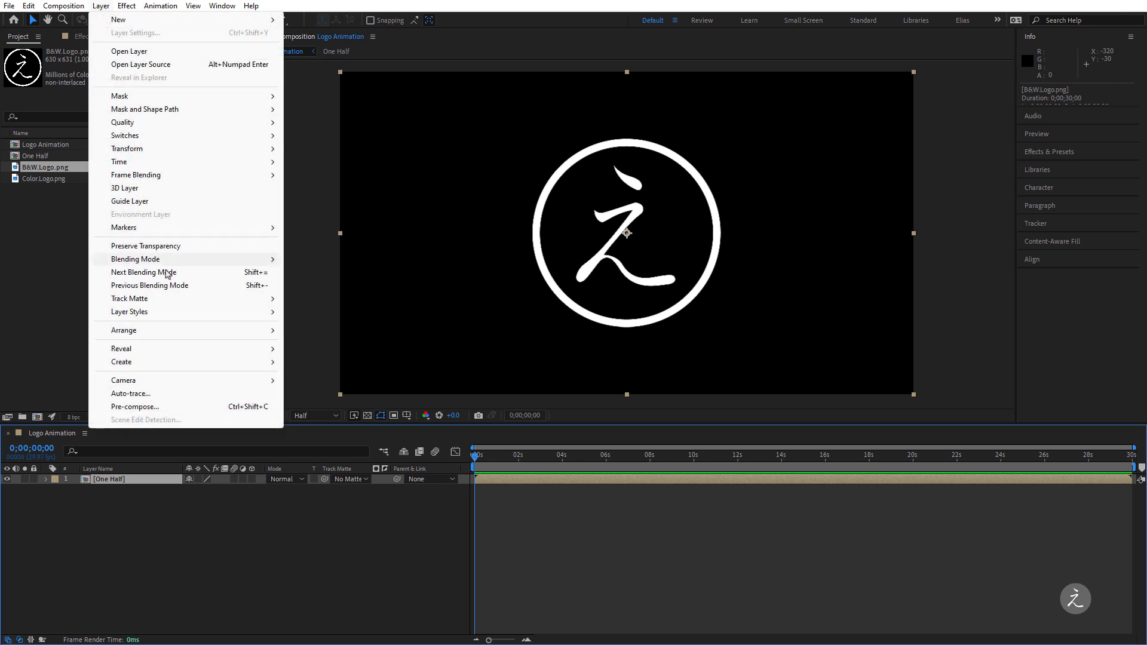
pyautogui.click(204, 394)
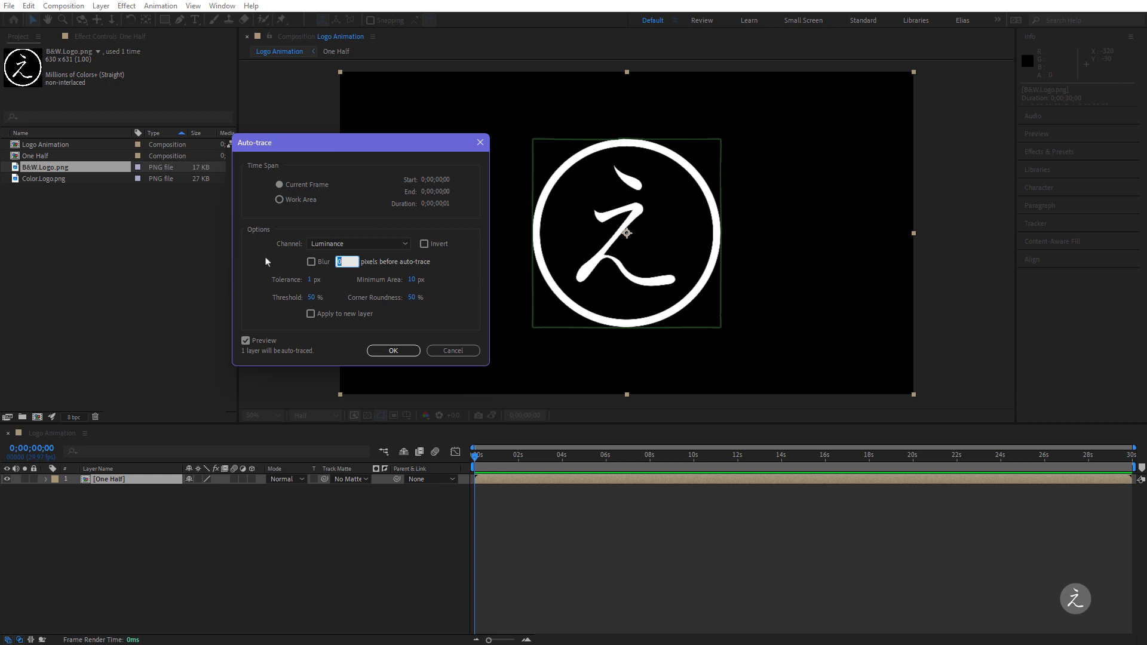
pyautogui.click(396, 246)
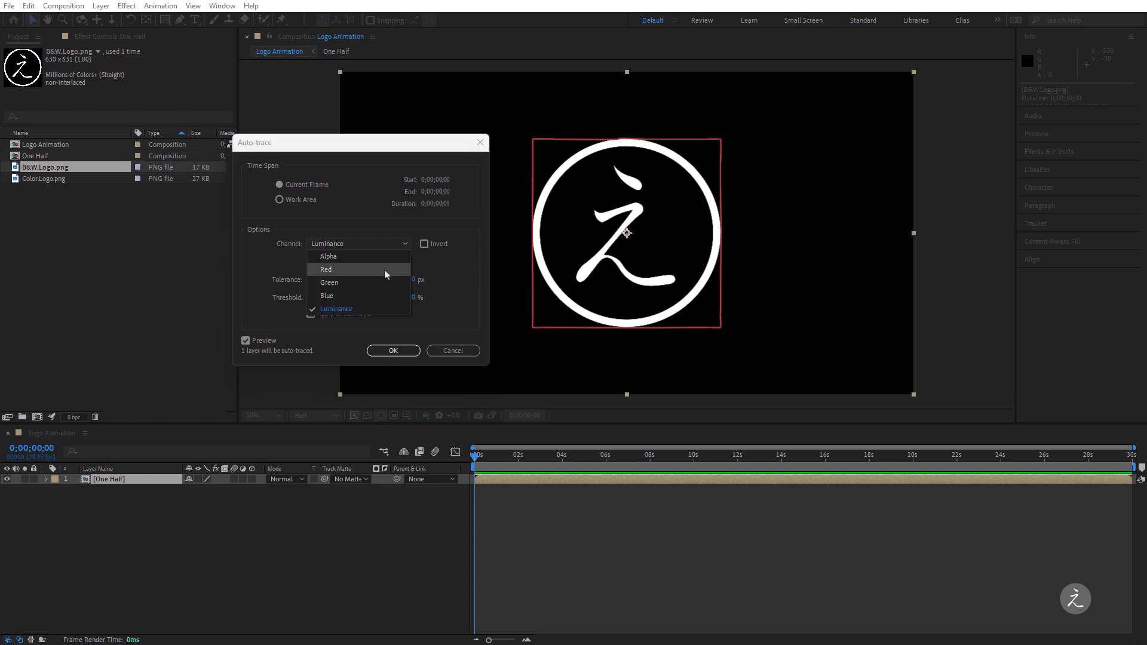
pyautogui.click(384, 308)
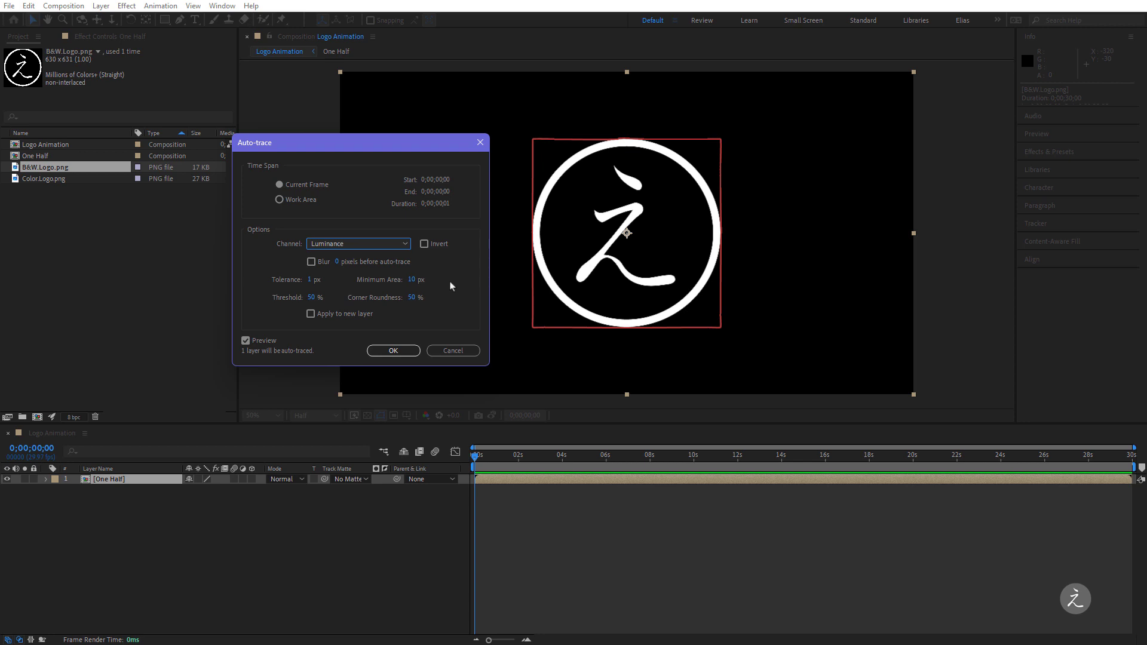
pyautogui.click(390, 351)
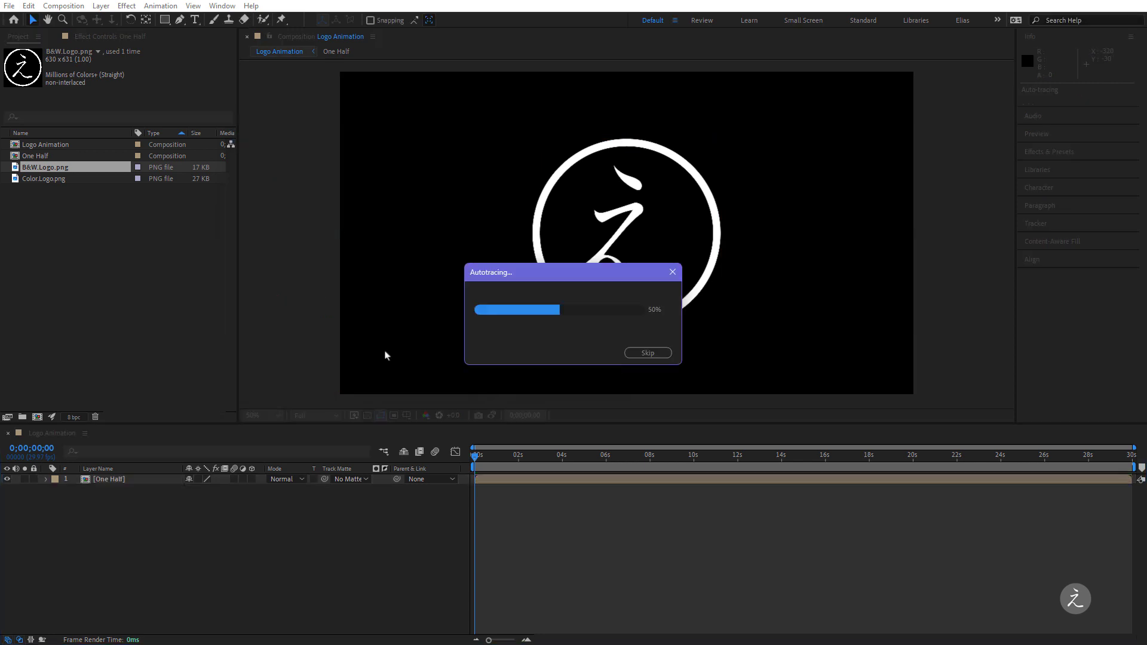
pyautogui.click(97, 479)
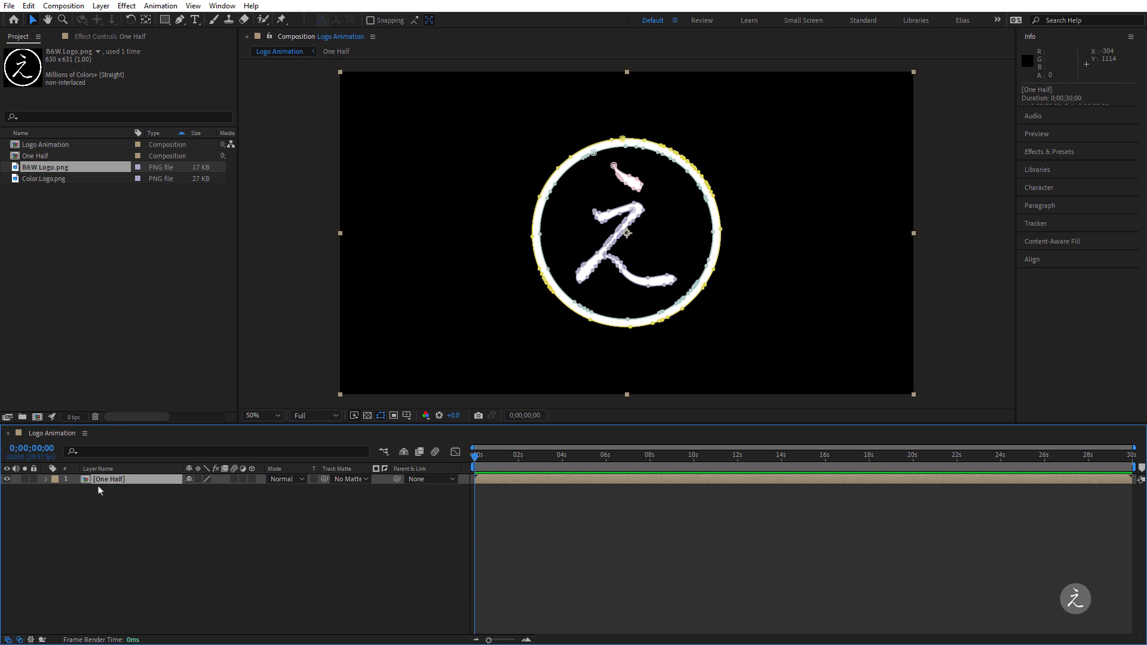
pyautogui.click(46, 480)
pyautogui.click(57, 490)
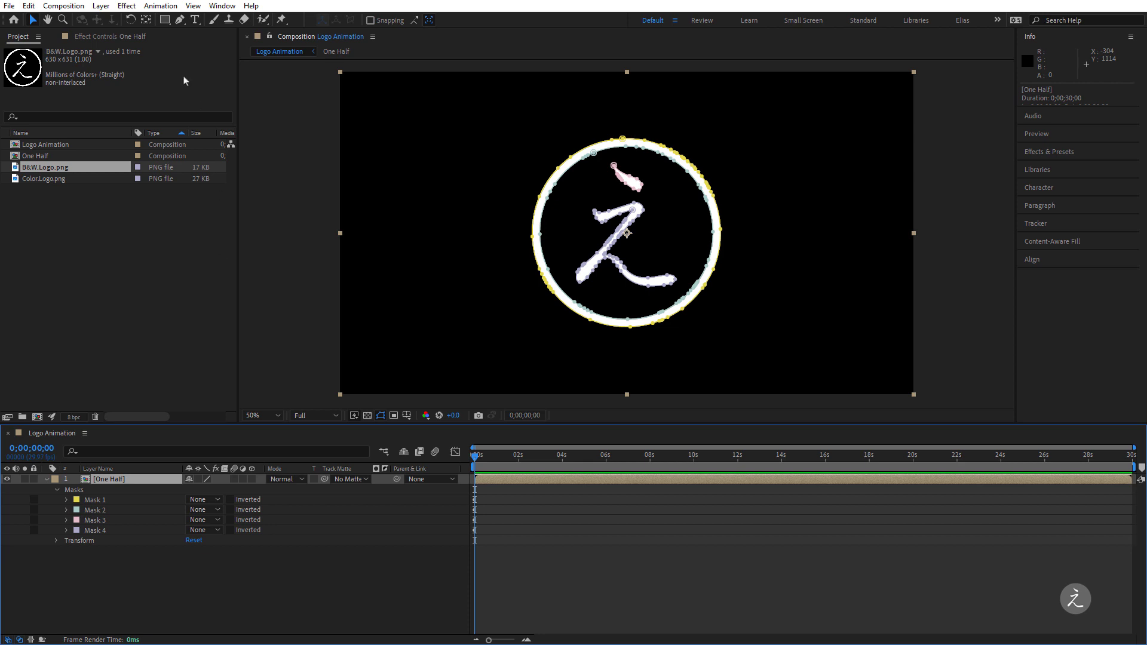
# Step: Apply the Video Copilot Saber effect to the One Half layer
pyautogui.click(126, 6)
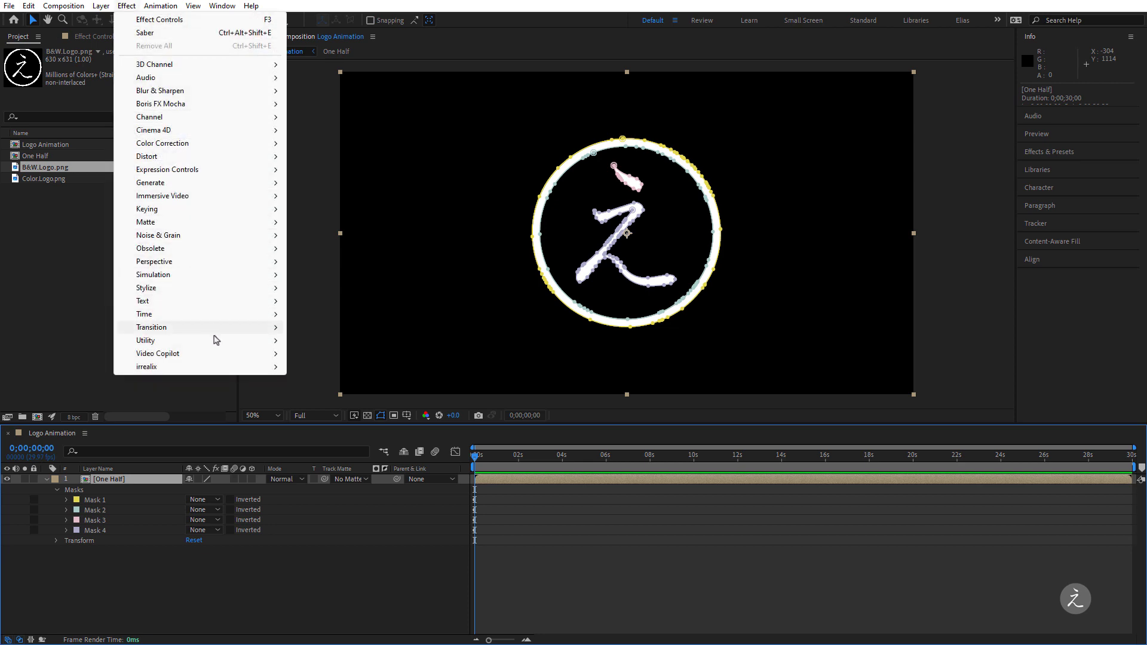
pyautogui.moveTo(218, 356)
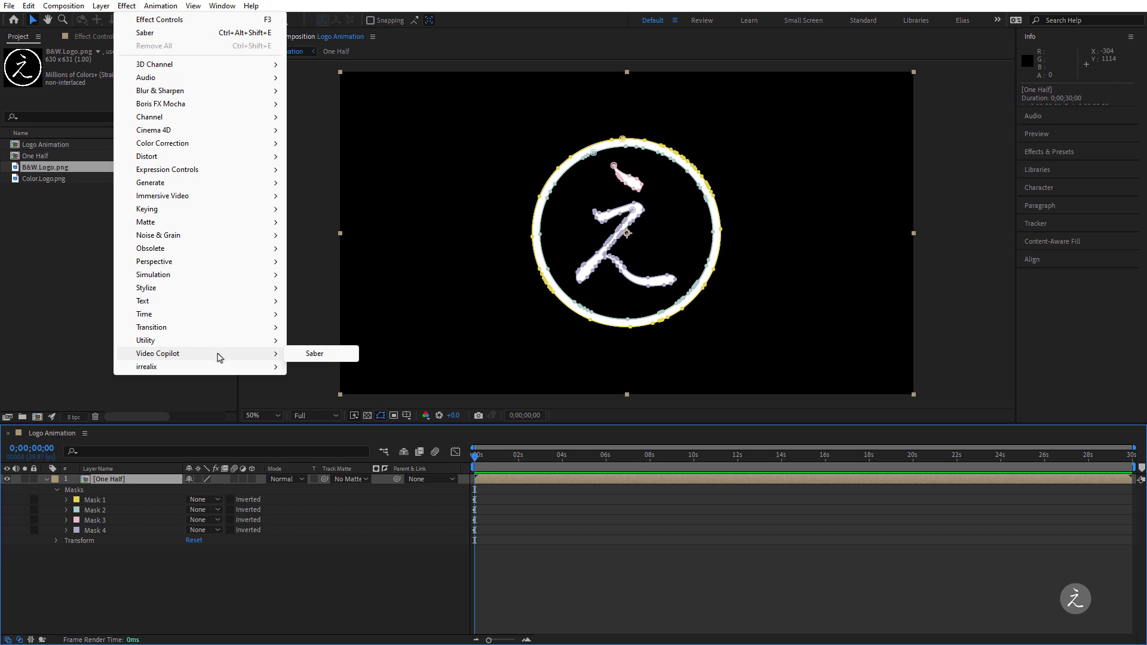
pyautogui.click(344, 355)
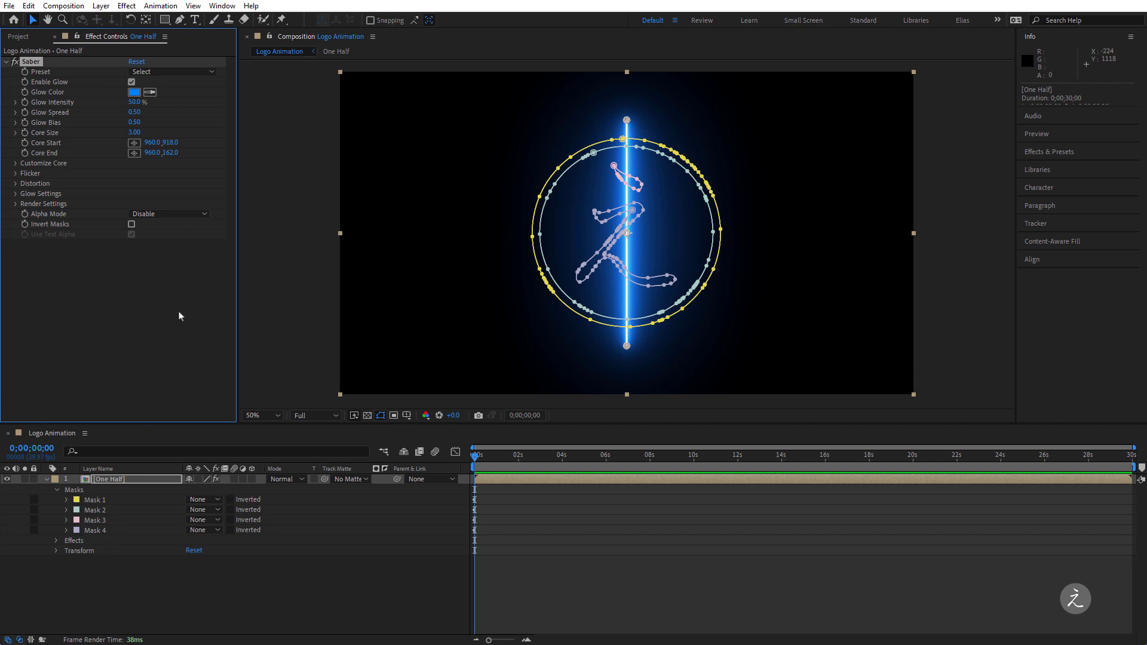
# Step: Set the Saber Core Type to Layer Masks so the glow follows the traced logo
pyautogui.click(16, 164)
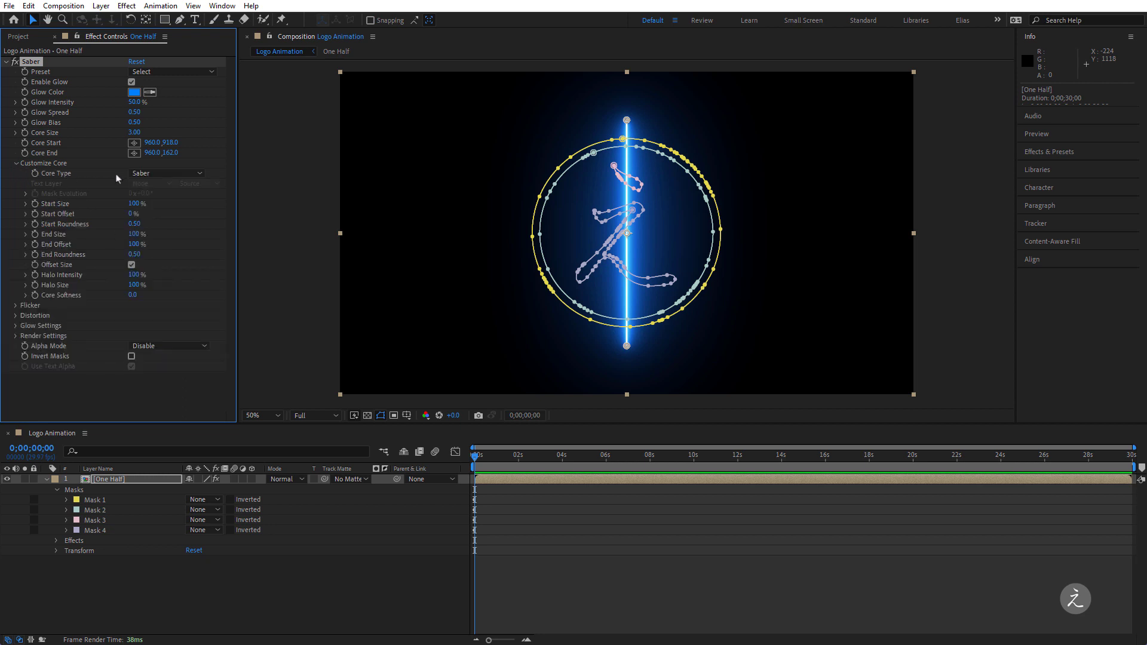
pyautogui.click(170, 175)
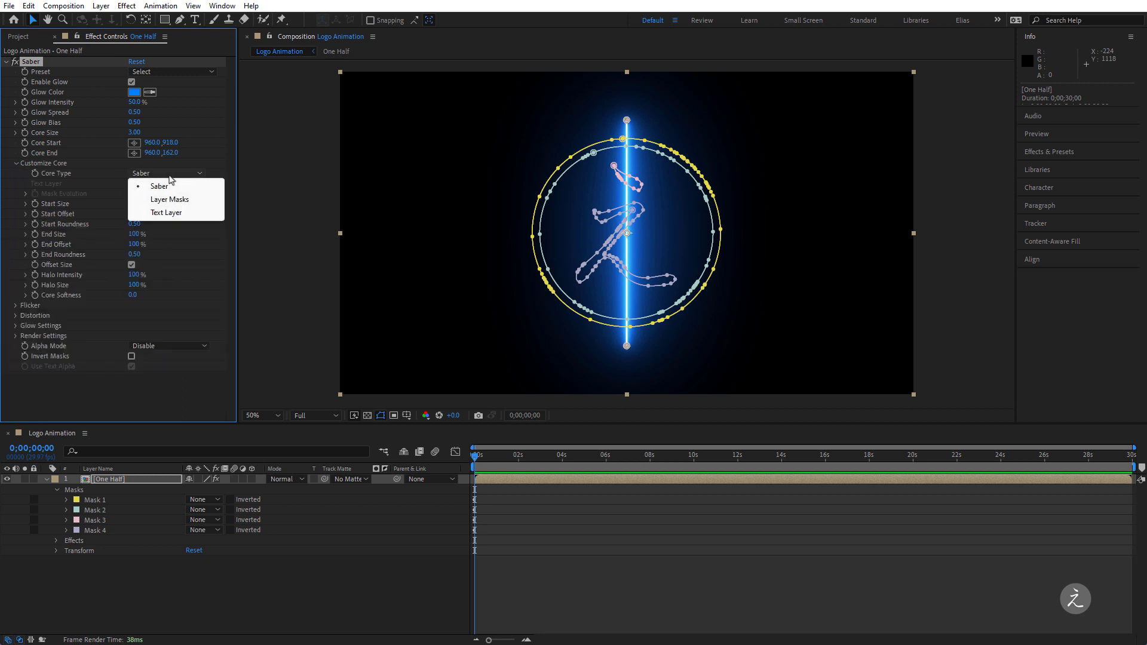
pyautogui.click(196, 202)
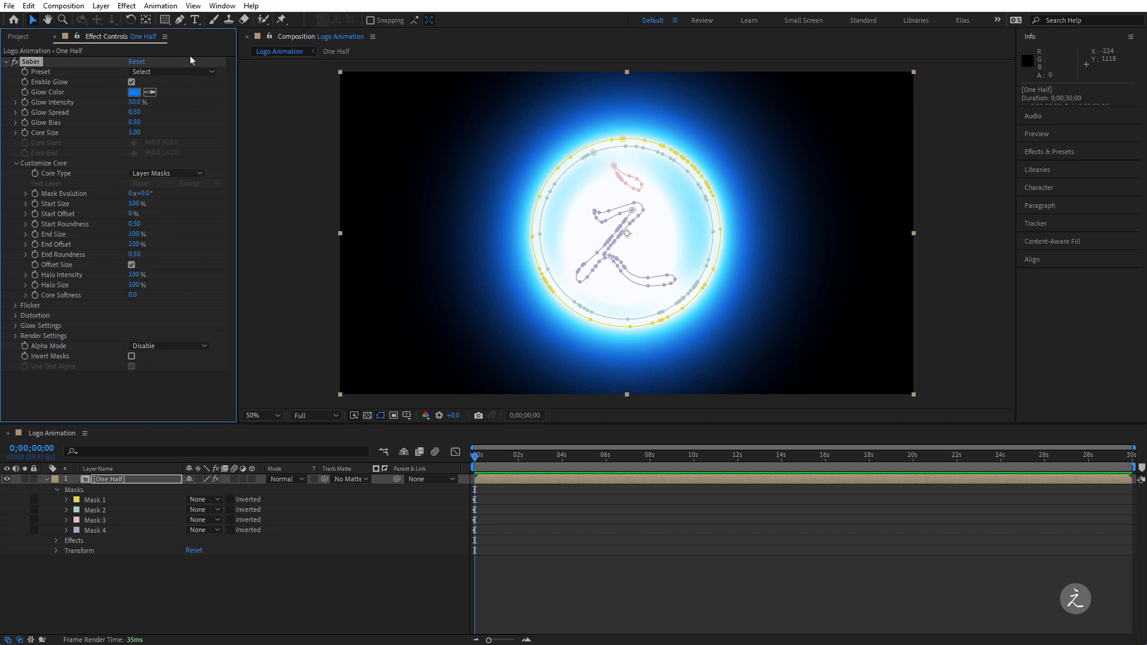
pyautogui.click(190, 73)
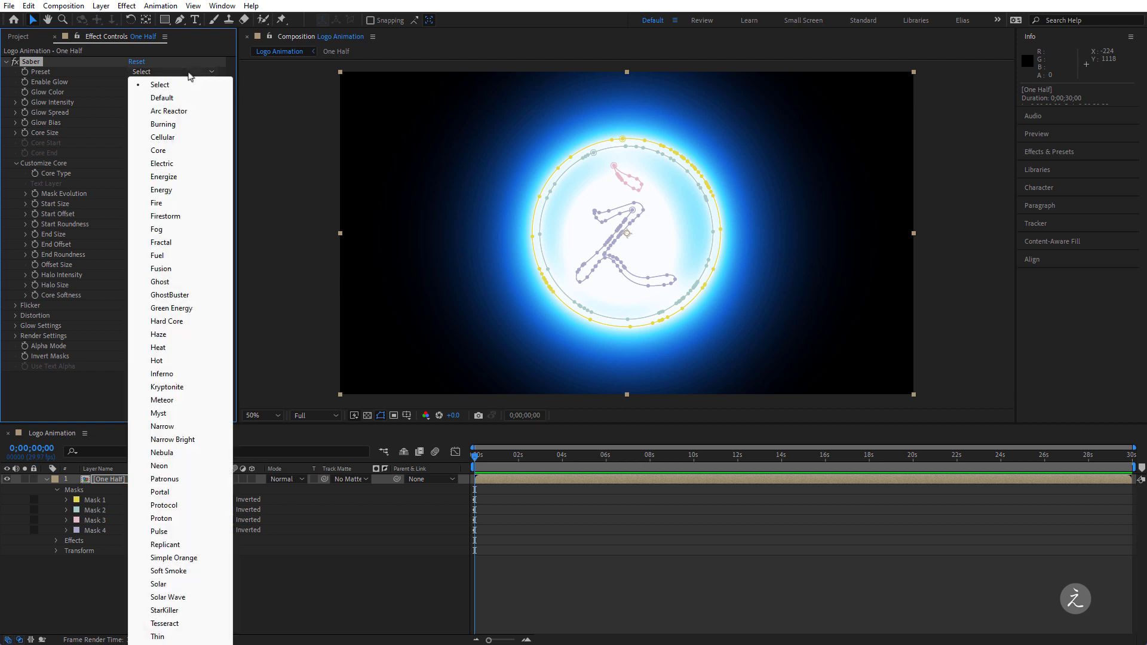
# Step: Apply the Kryptonite Saber preset, recolour the glow hot pink (FF0096) and set Glow Intensity to 60%
pyautogui.click(200, 389)
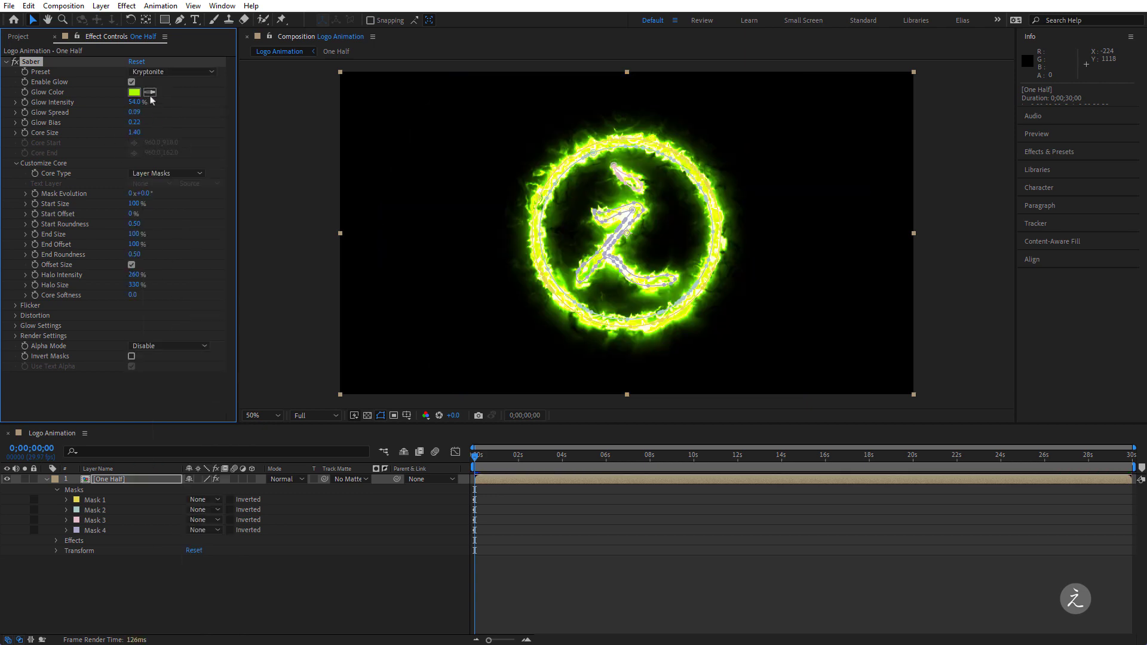
pyautogui.click(134, 93)
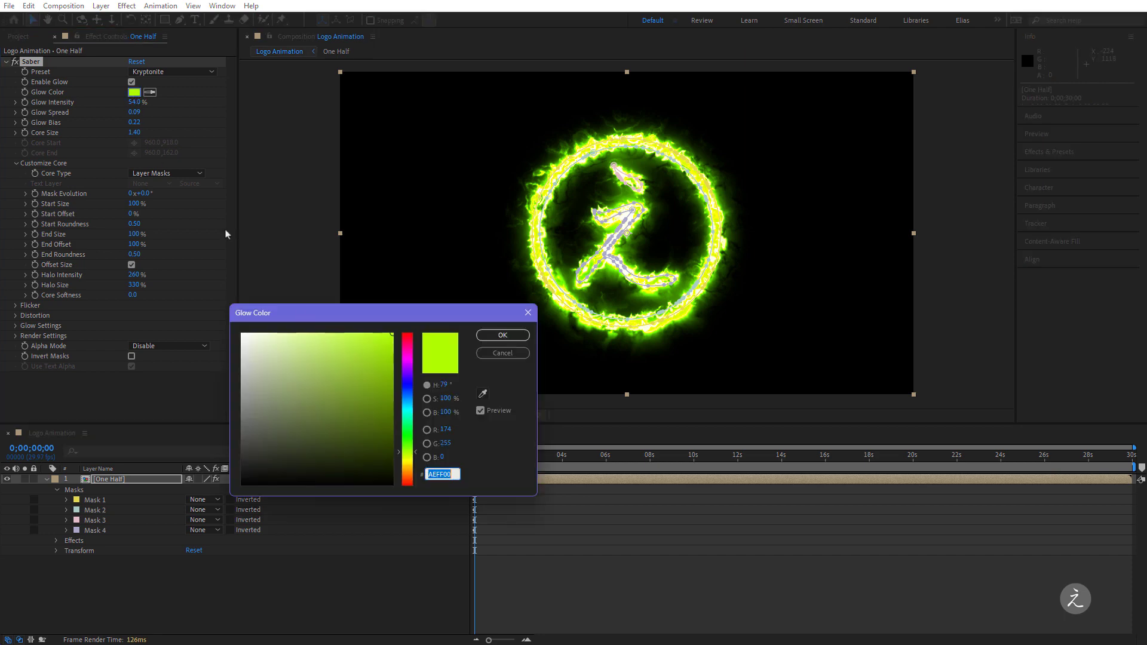
pyautogui.moveTo(407, 394); pyautogui.dragTo(407, 344)
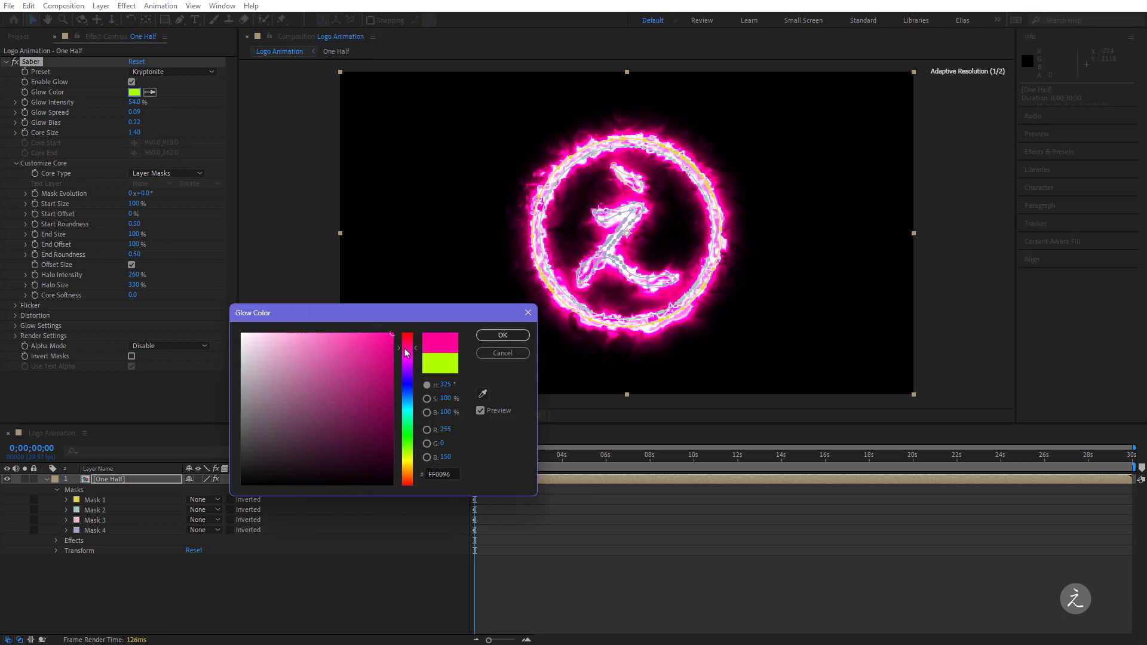
pyautogui.click(503, 336)
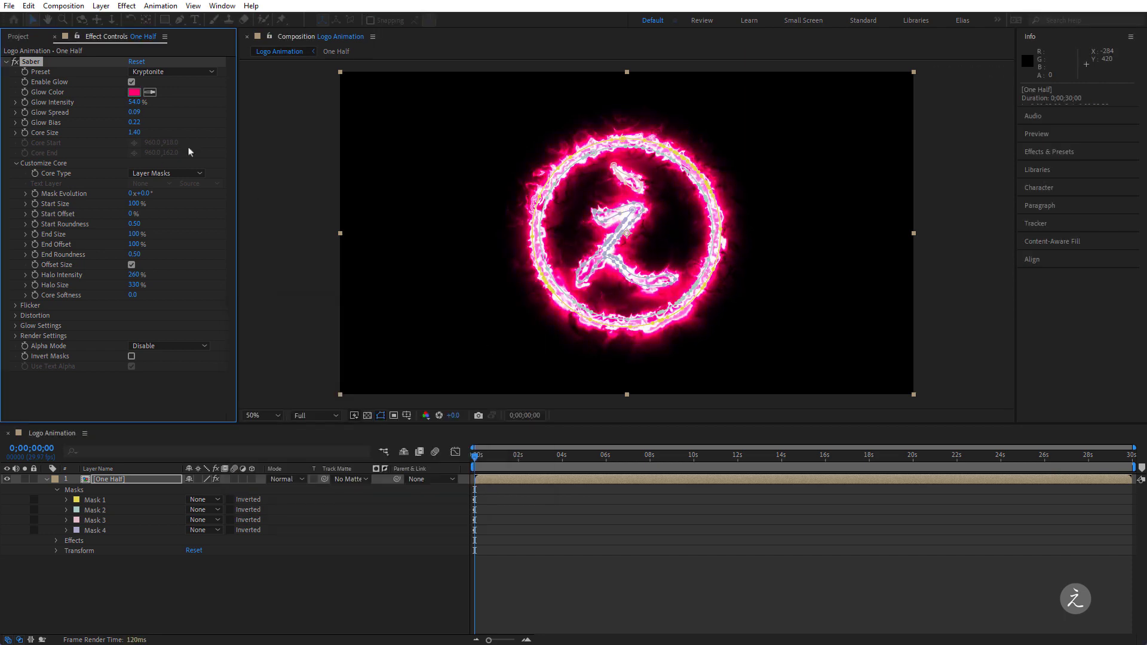
pyautogui.click(134, 102)
pyautogui.write('60')
pyautogui.press('Return')
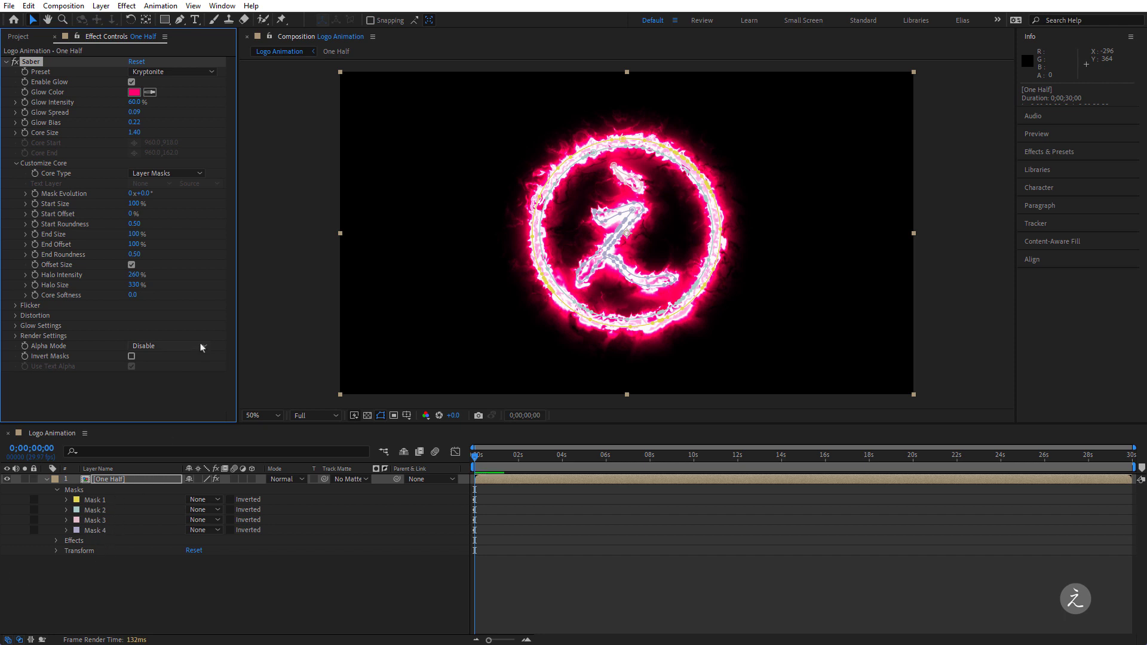
# Step: Set the Saber Glow Bias to 0.10 and Core Size to 1.00
pyautogui.click(135, 123)
pyautogui.write('0.1')
pyautogui.press('Return')
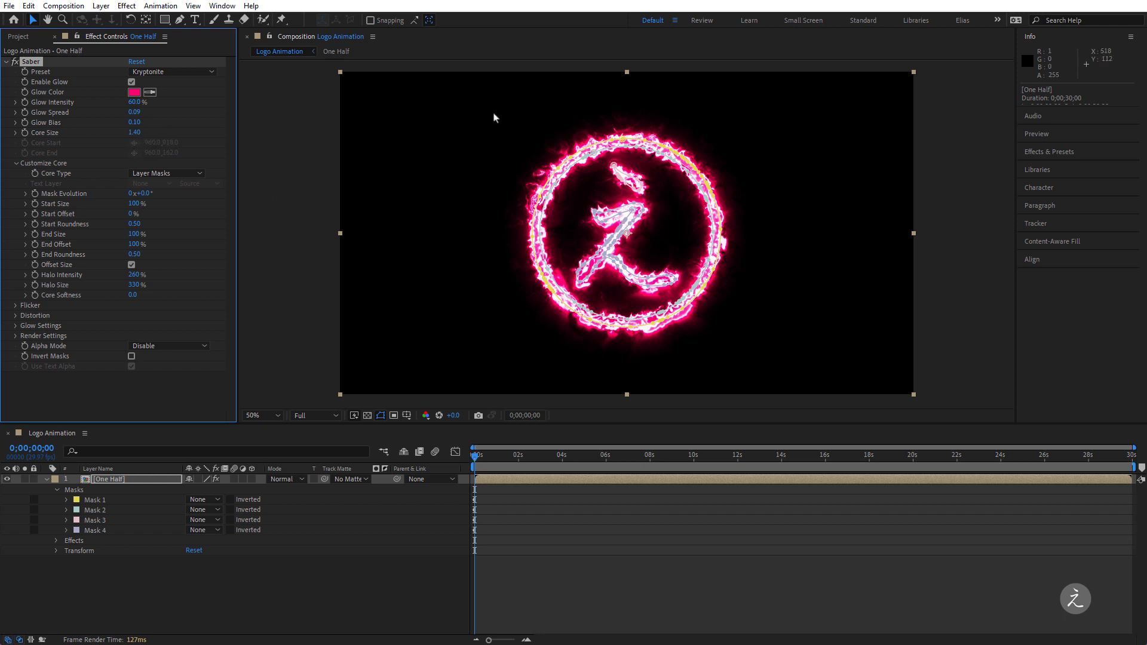
pyautogui.click(137, 132)
pyautogui.write('1')
pyautogui.press('Return')
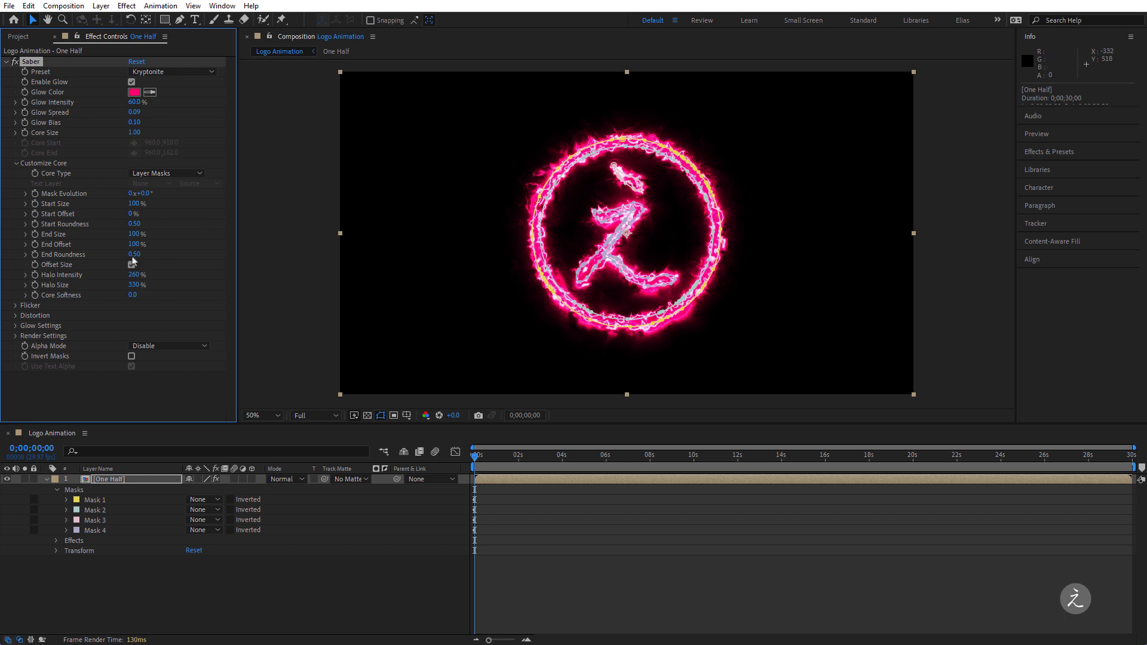
# Step: Set Glow Distortion to Smoke with a Distortion Amount of 50
pyautogui.click(16, 316)
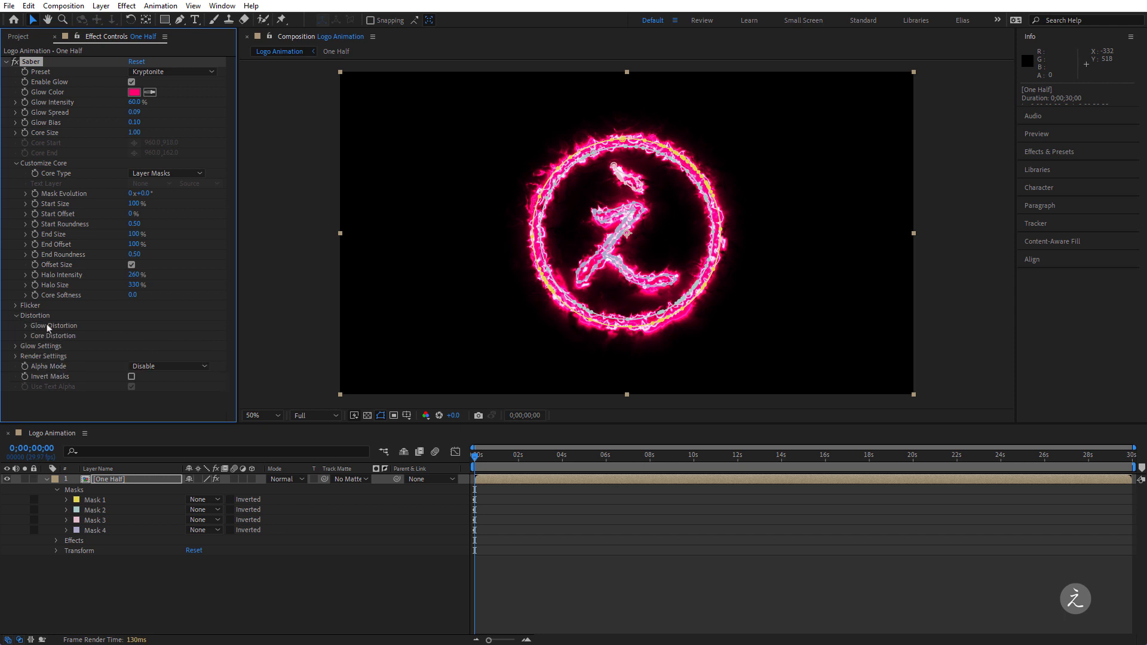
pyautogui.click(26, 325)
pyautogui.scroll(-2, 131, 301)
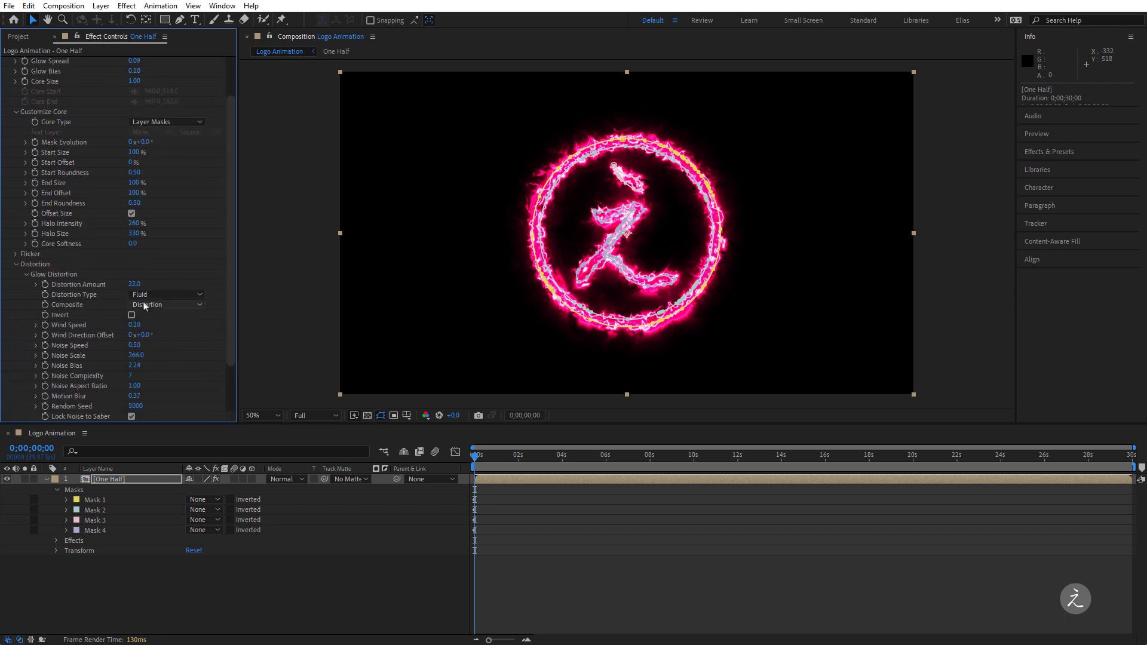
pyautogui.scroll(-1, 205, 284)
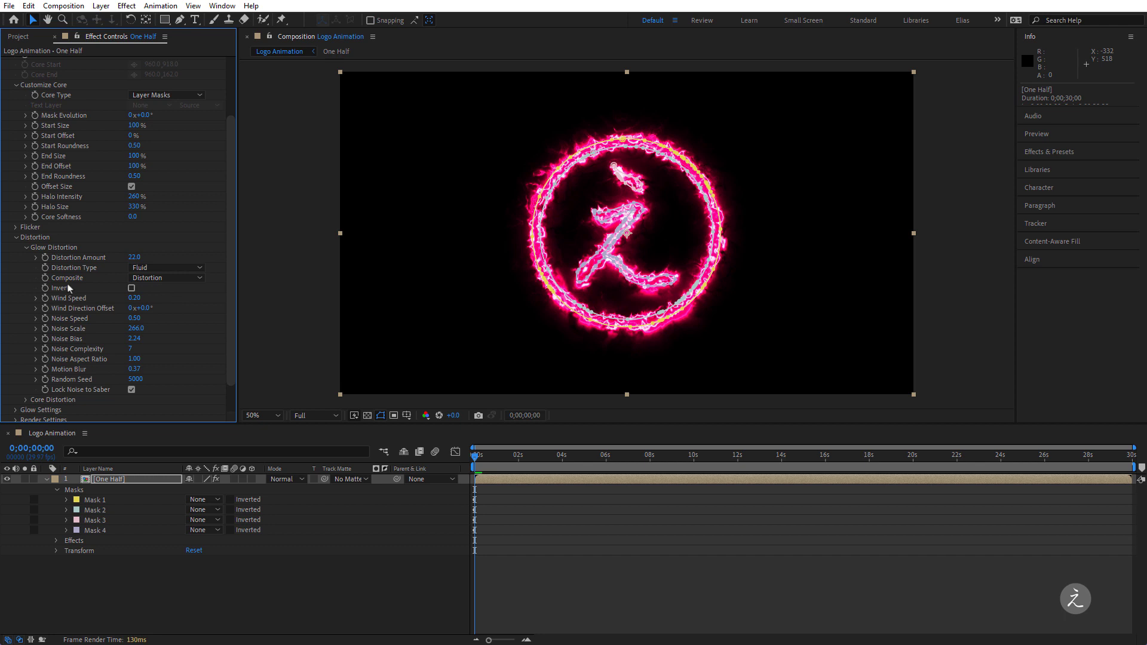
pyautogui.click(167, 278)
pyautogui.click(182, 282)
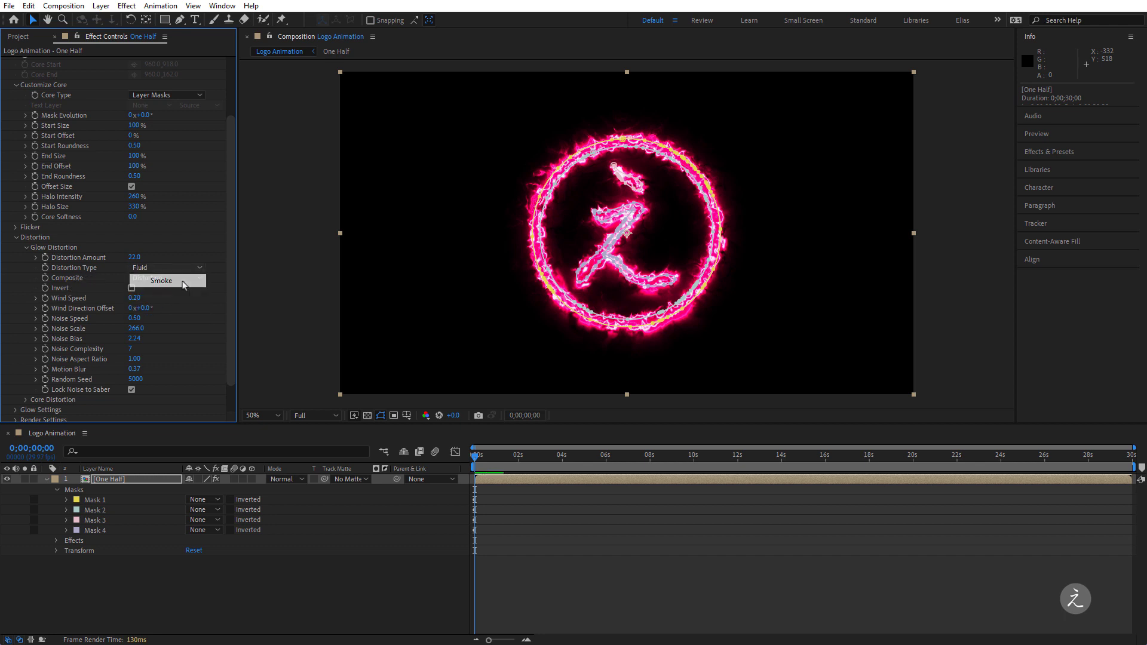
pyautogui.click(134, 258)
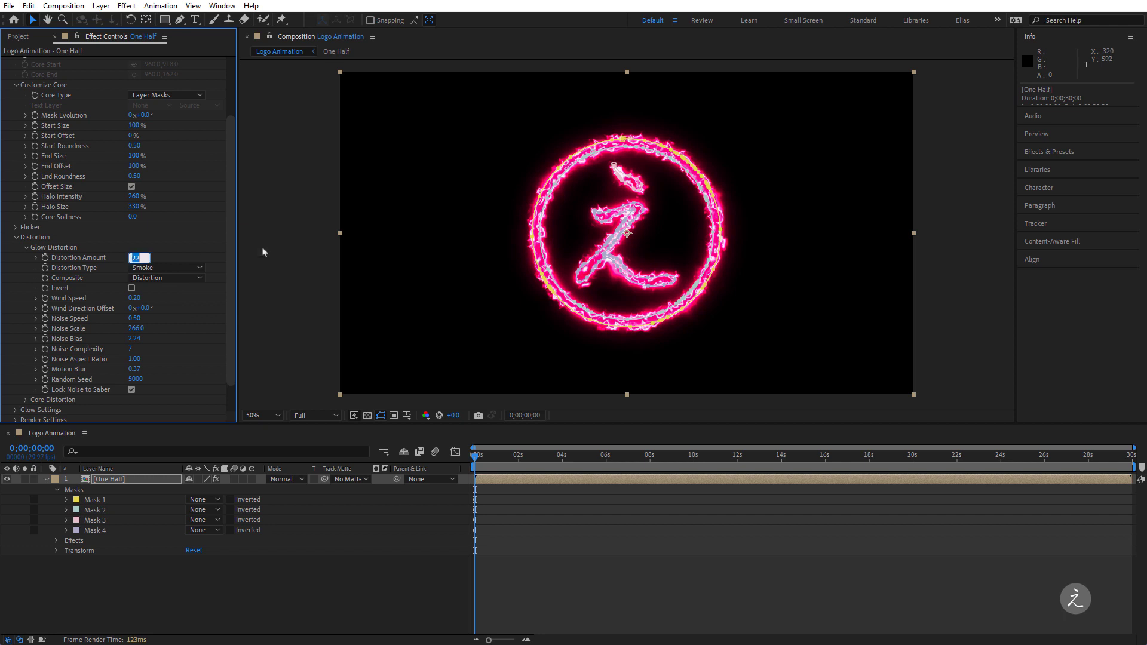
pyautogui.write('50')
pyautogui.press('Return')
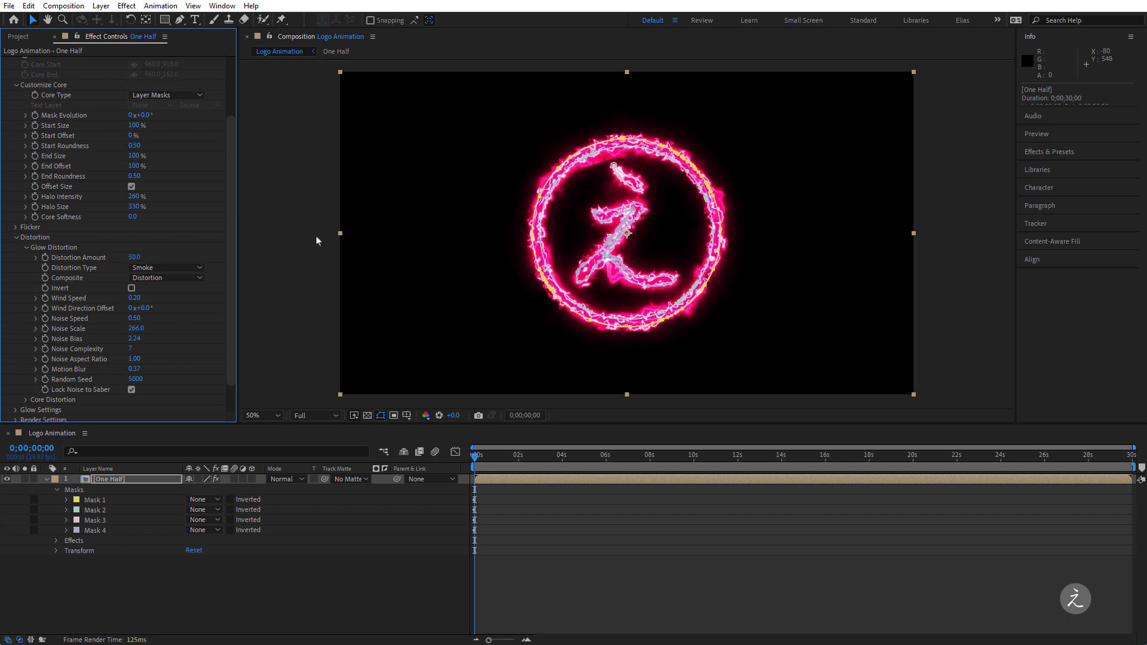
pyautogui.scroll(-2, 92, 330)
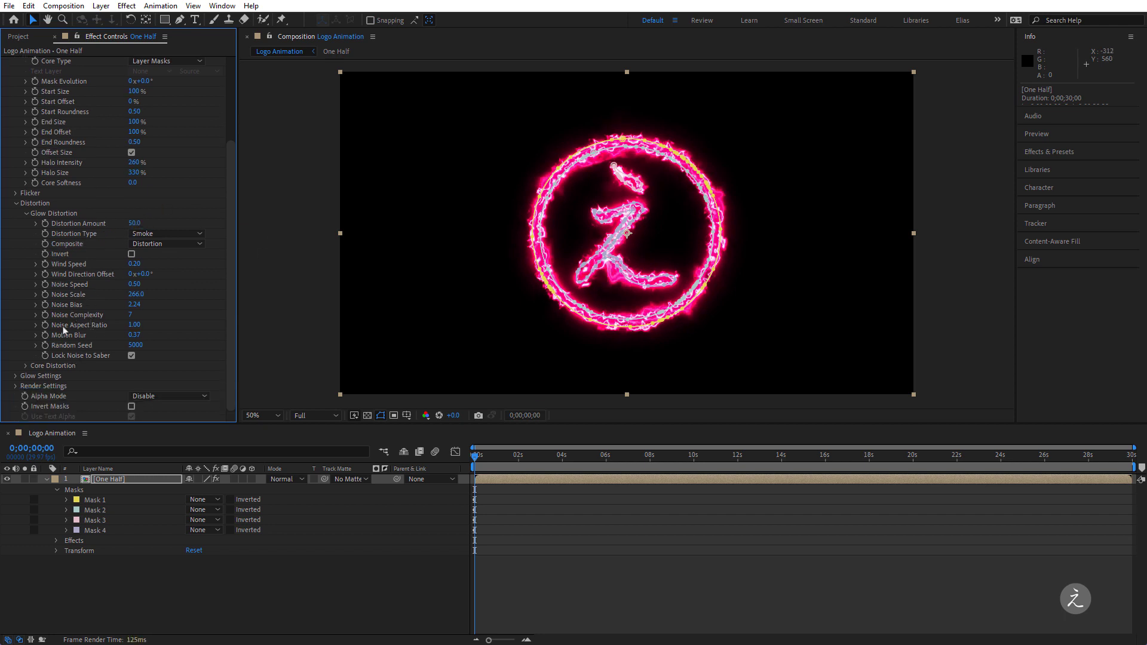
# Step: Switch the Saber Render Settings composite from Black to Transparent
pyautogui.click(16, 386)
pyautogui.scroll(-5, 54, 389)
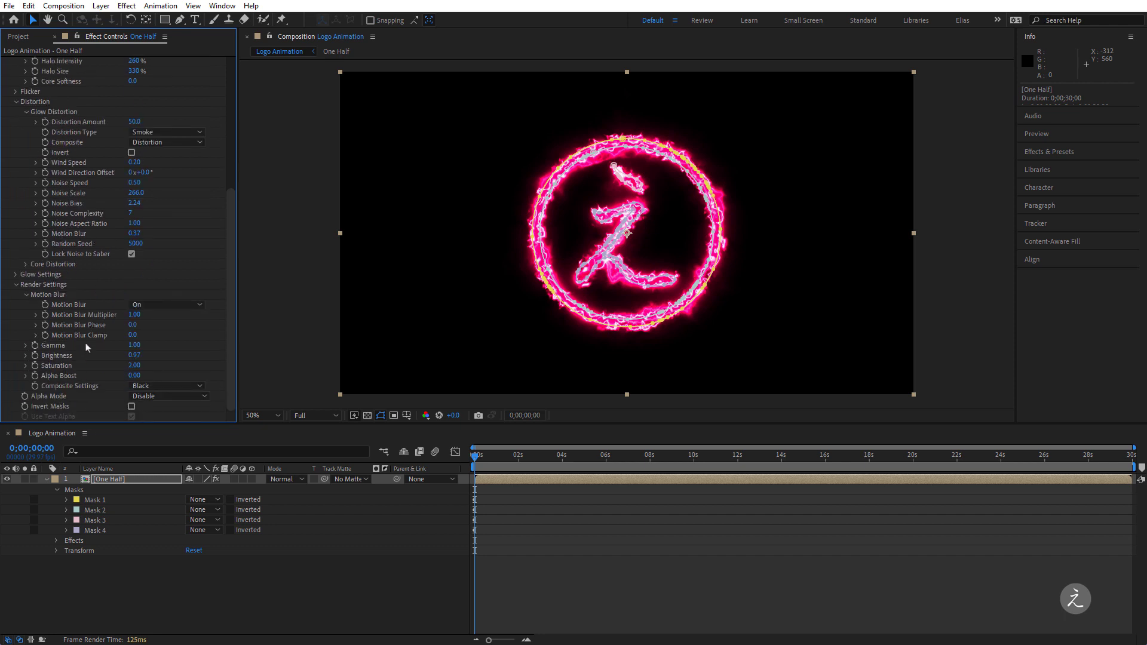
pyautogui.click(191, 388)
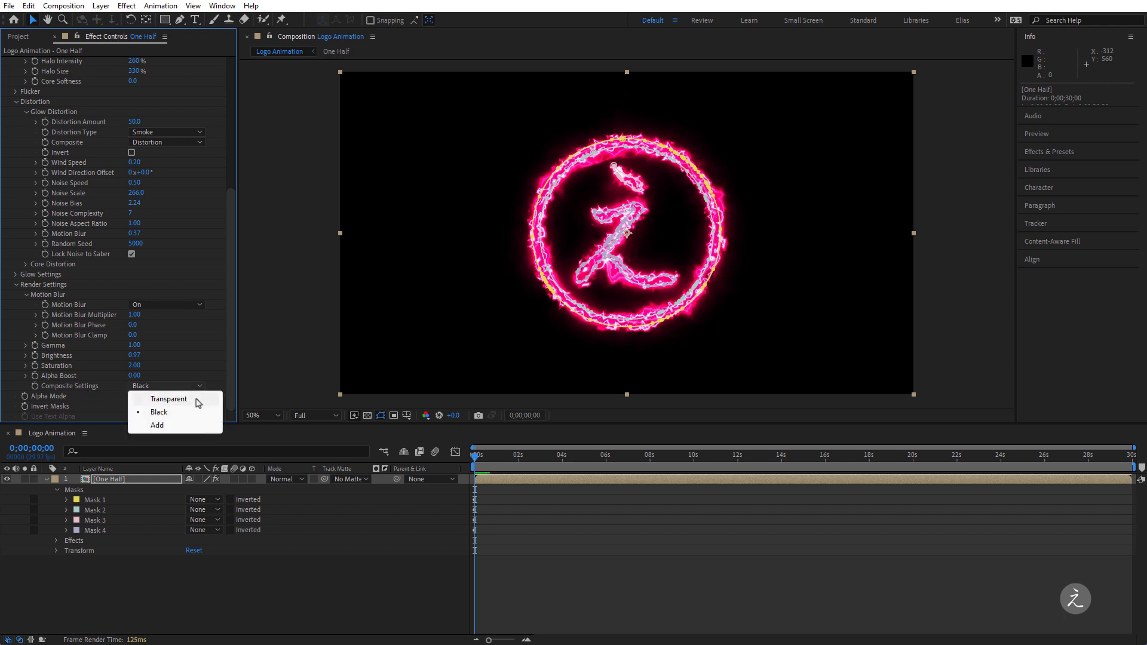
pyautogui.click(169, 399)
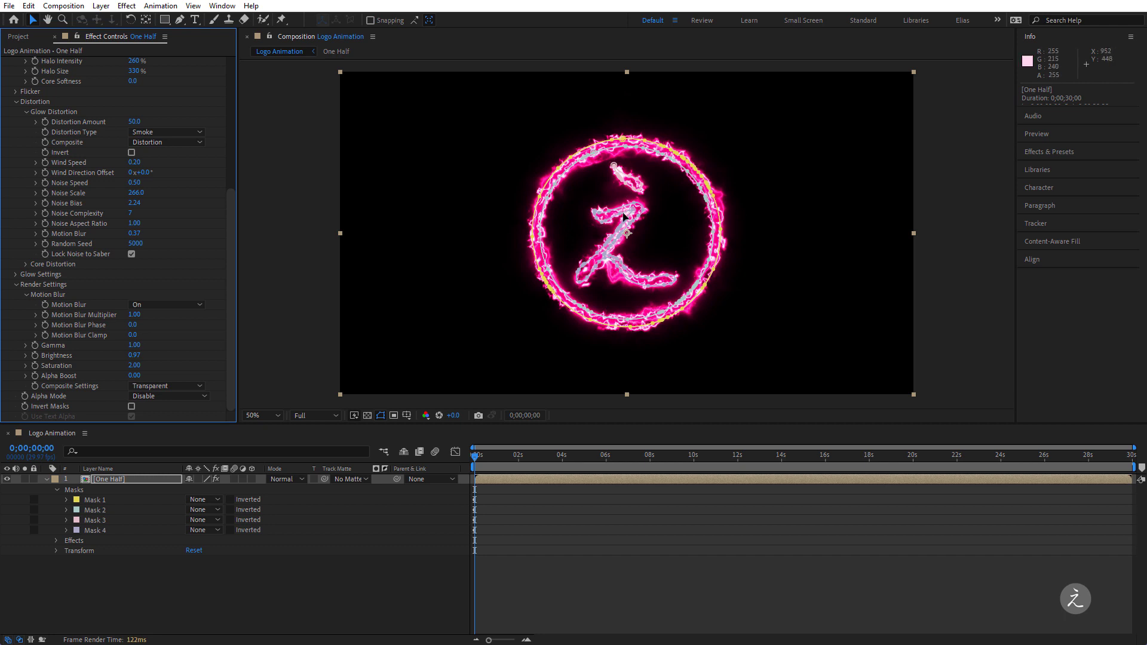
pyautogui.moveTo(231, 230); pyautogui.dragTo(234, 200)
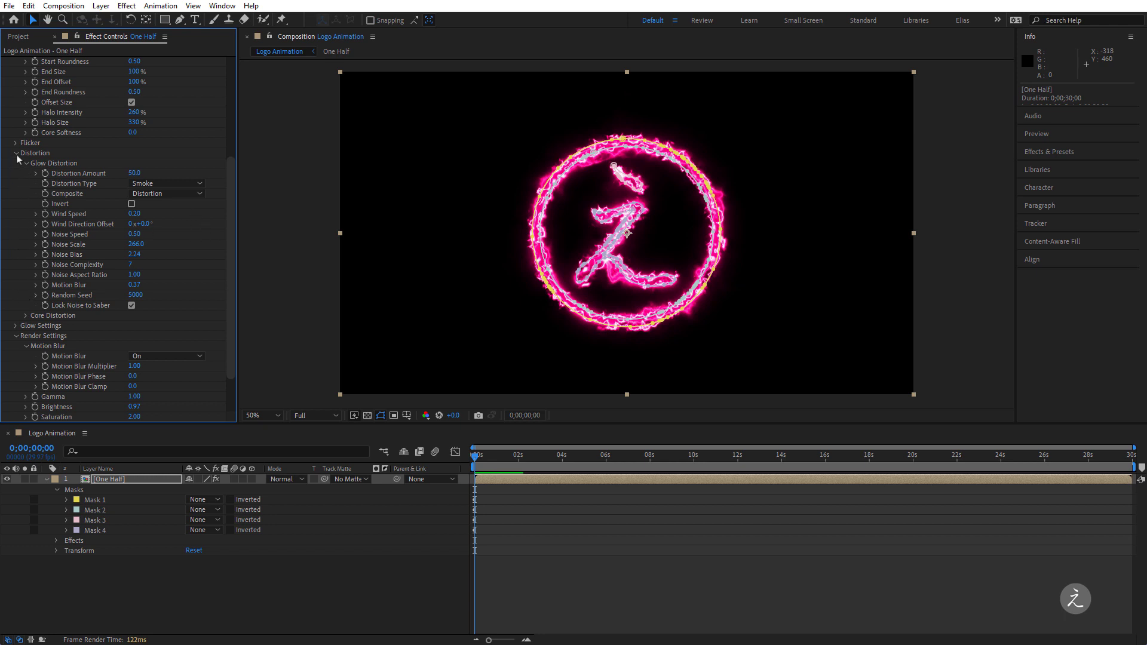
# Step: Collapse Distortion and set a starting End Offset keyframe of 0% at the first frame
pyautogui.scroll(4, 30, 144)
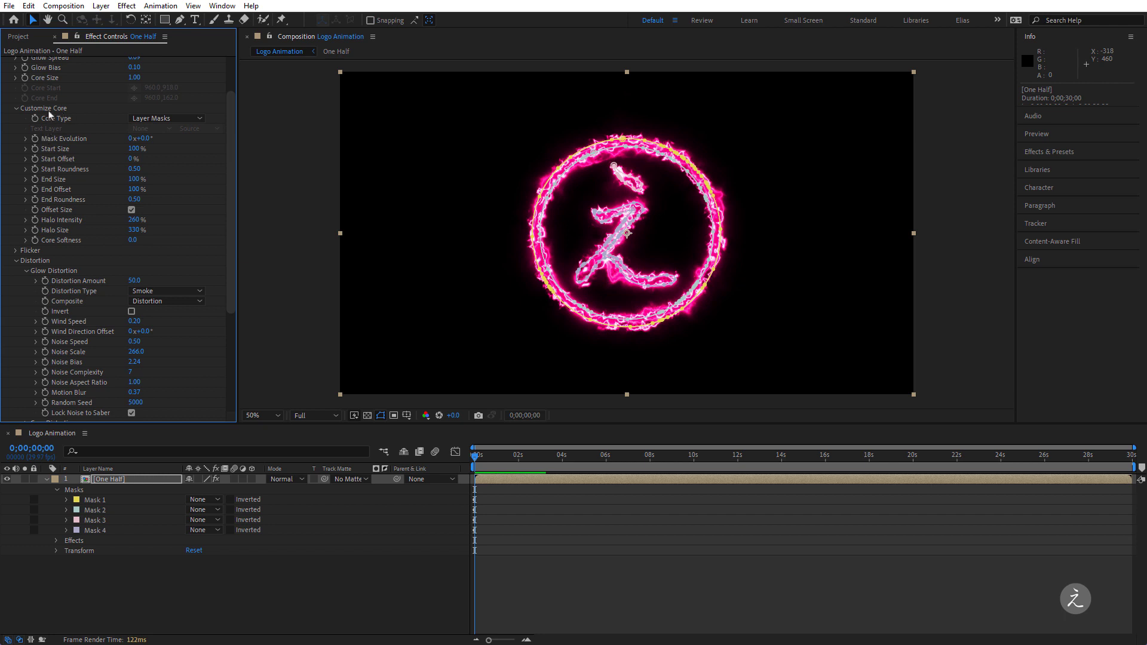
pyautogui.click(17, 262)
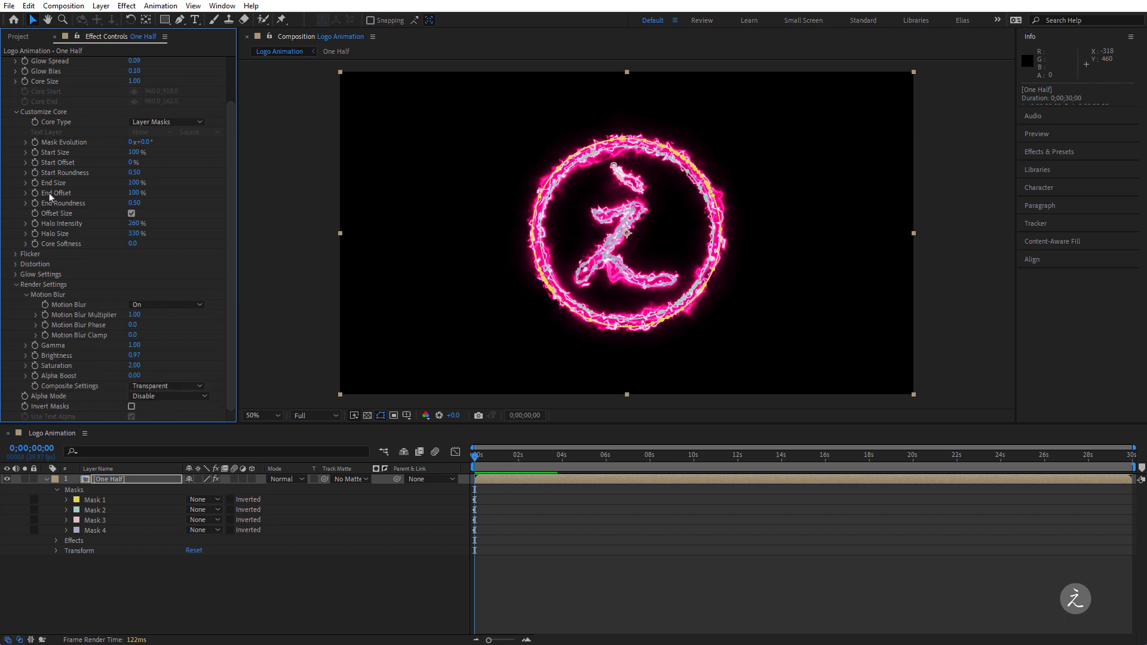
pyautogui.click(478, 457)
pyautogui.moveTo(479, 457)
pyautogui.mouseDown()
pyautogui.moveTo(534, 457)
pyautogui.moveTo(475, 457)
pyautogui.mouseUp()
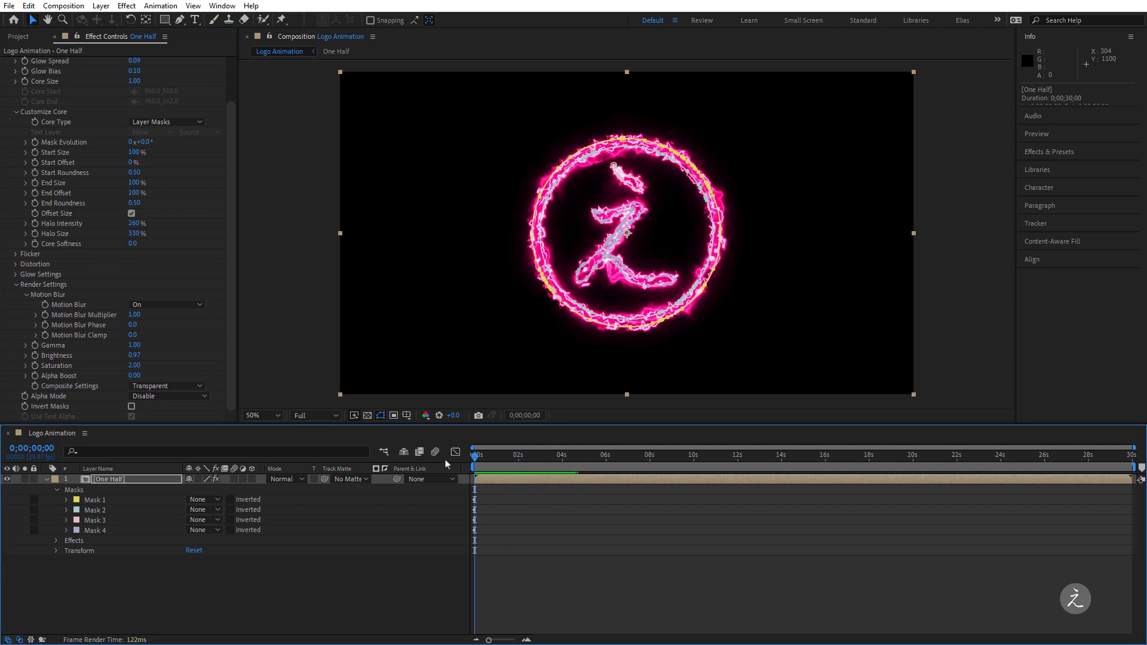
pyautogui.click(35, 195)
pyautogui.click(136, 193)
pyautogui.write('0')
pyautogui.press('Return')
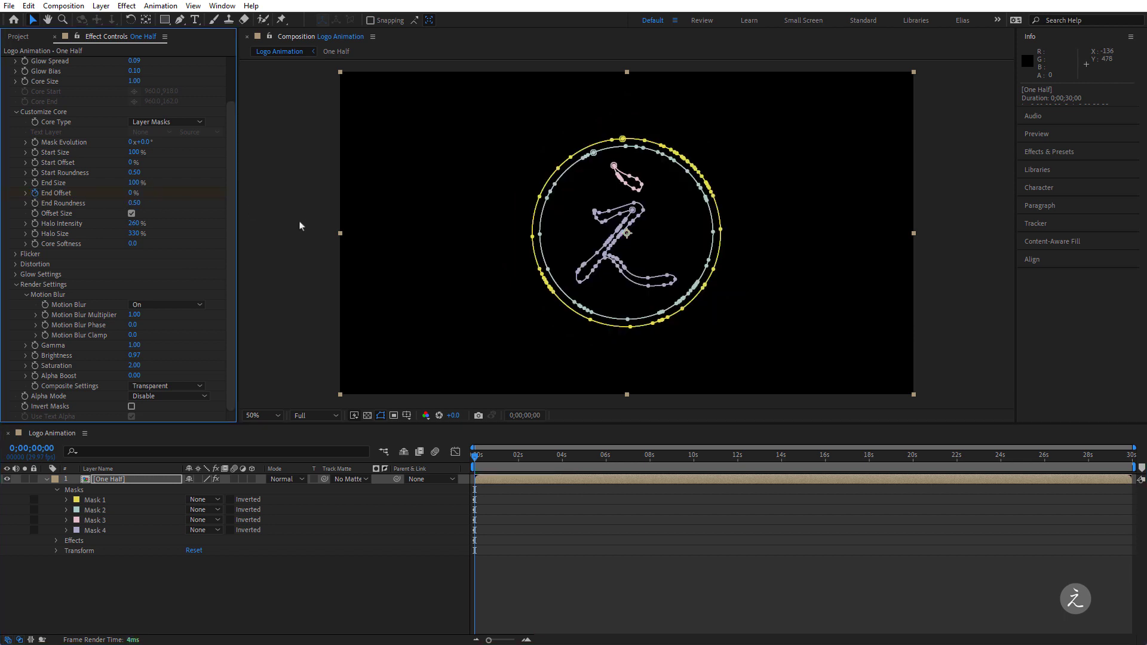
# Step: Keyframe End Offset at 50% at 0;00;01;12, then return to the start
pyautogui.moveTo(478, 457); pyautogui.dragTo(506, 463)
pyautogui.click(131, 195)
pyautogui.press('Return')
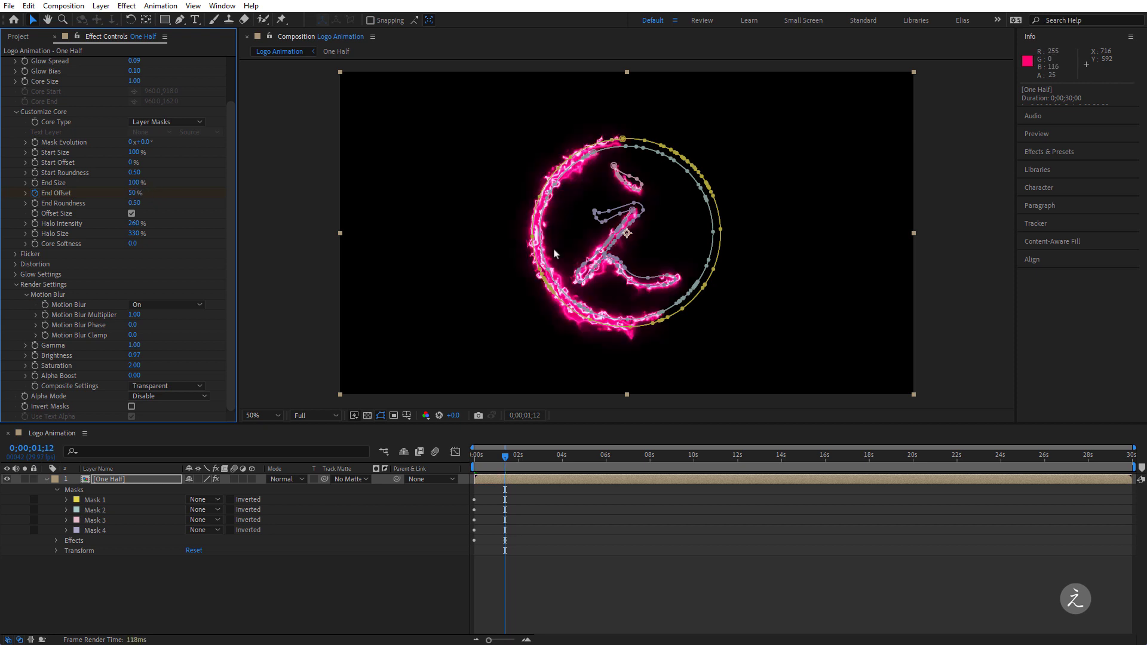
pyautogui.click(510, 462)
pyautogui.press('Home')
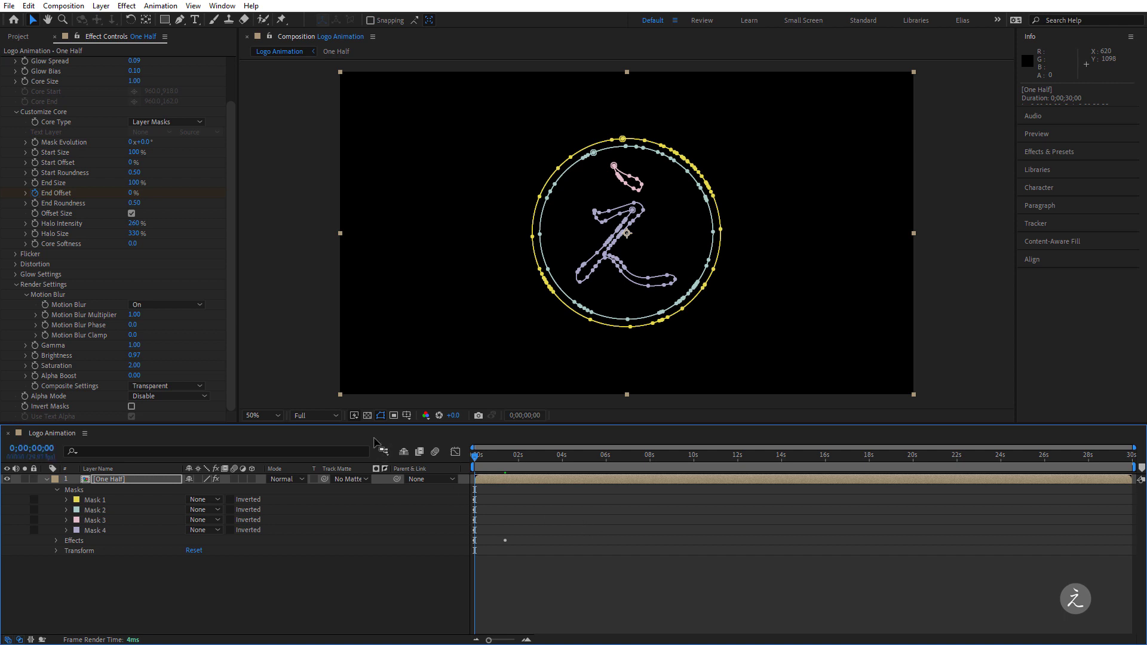
# Step: Set preview resolution to Half, play back the glow draw-on, then collapse the One Half layer
pyautogui.click(332, 417)
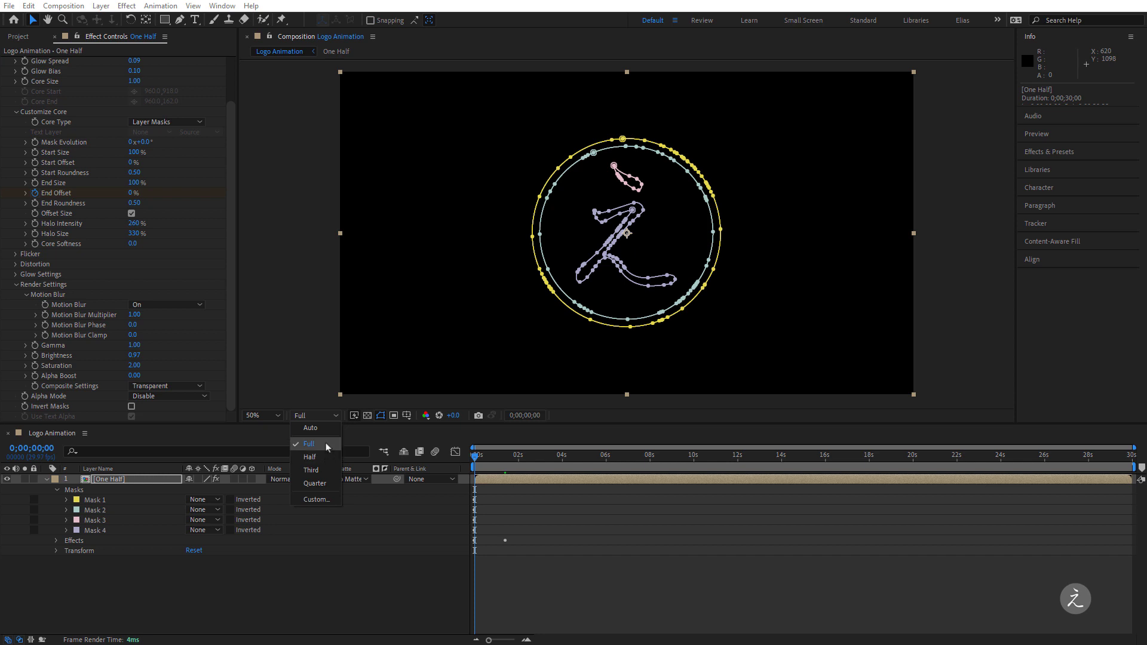
pyautogui.click(310, 457)
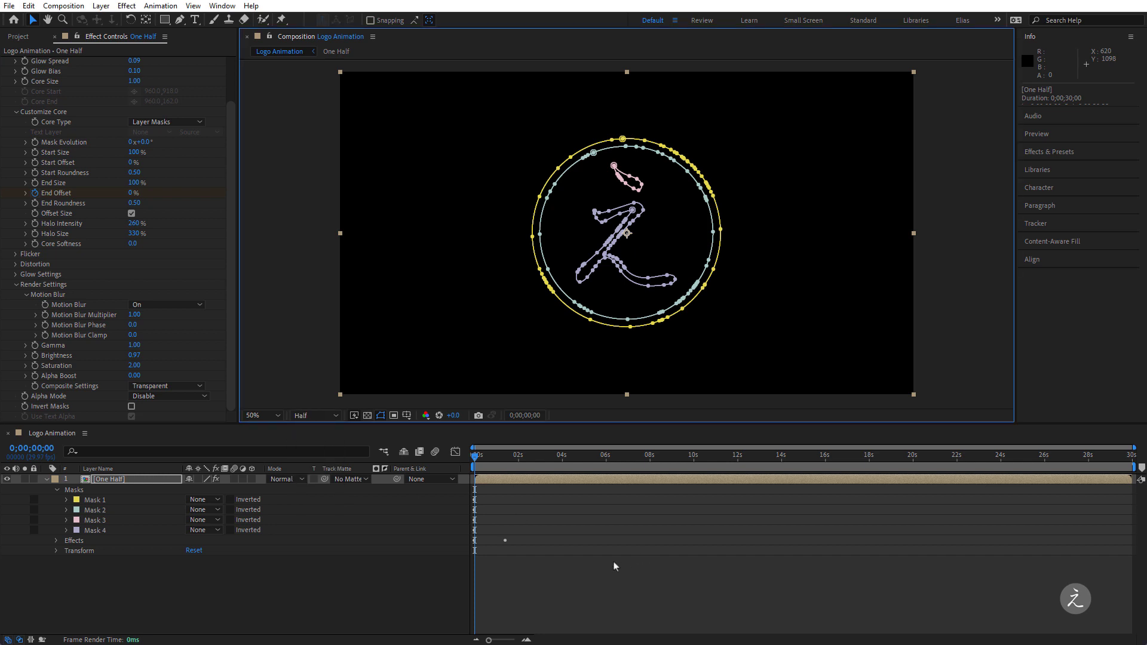
pyautogui.press('space')
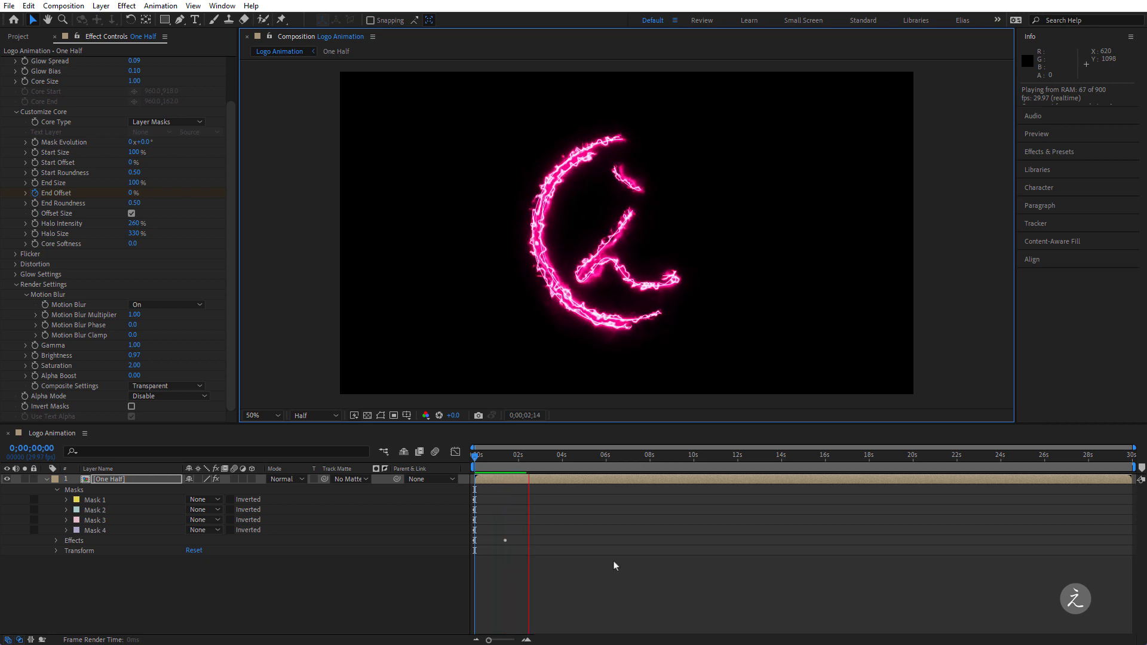
pyautogui.press('space')
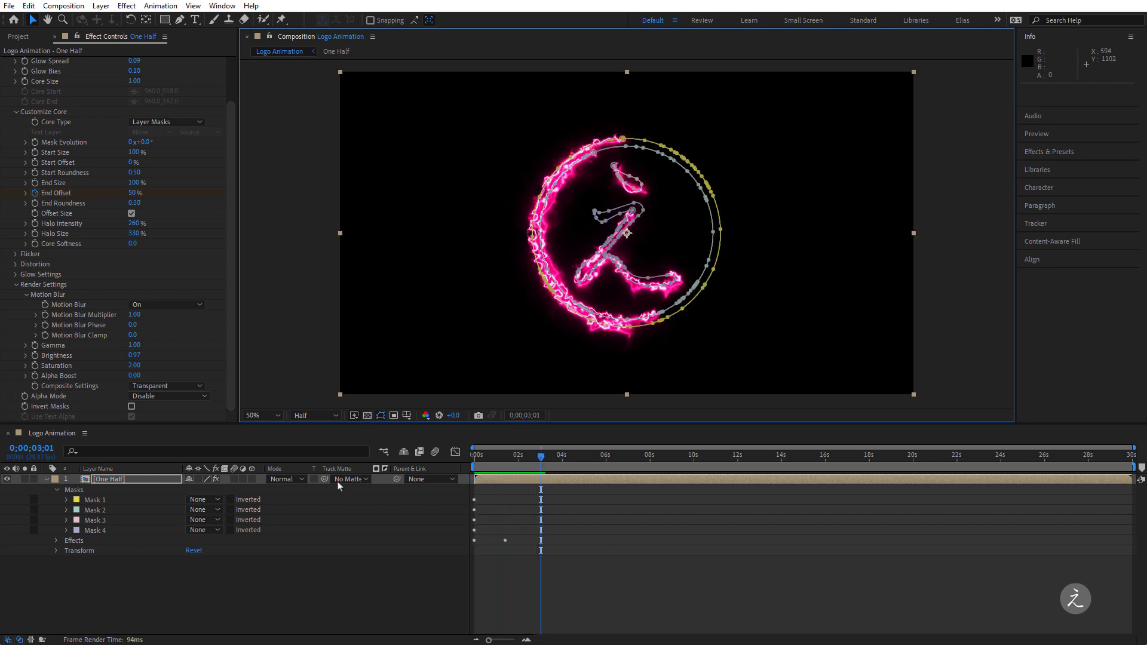
pyautogui.click(138, 481)
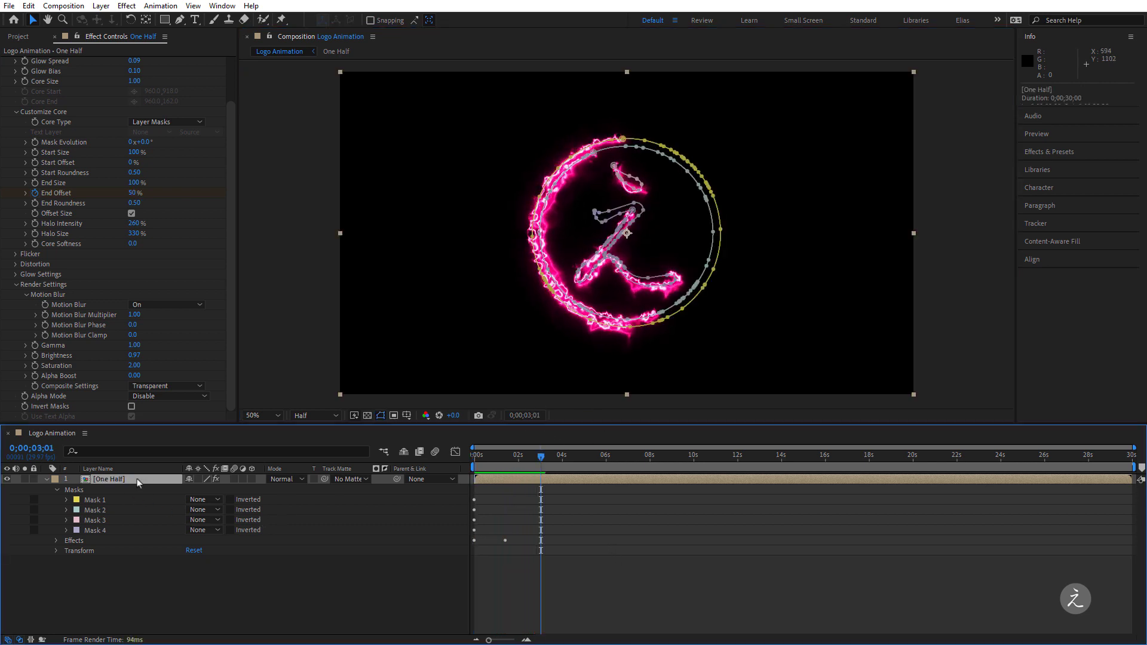
pyautogui.click(46, 481)
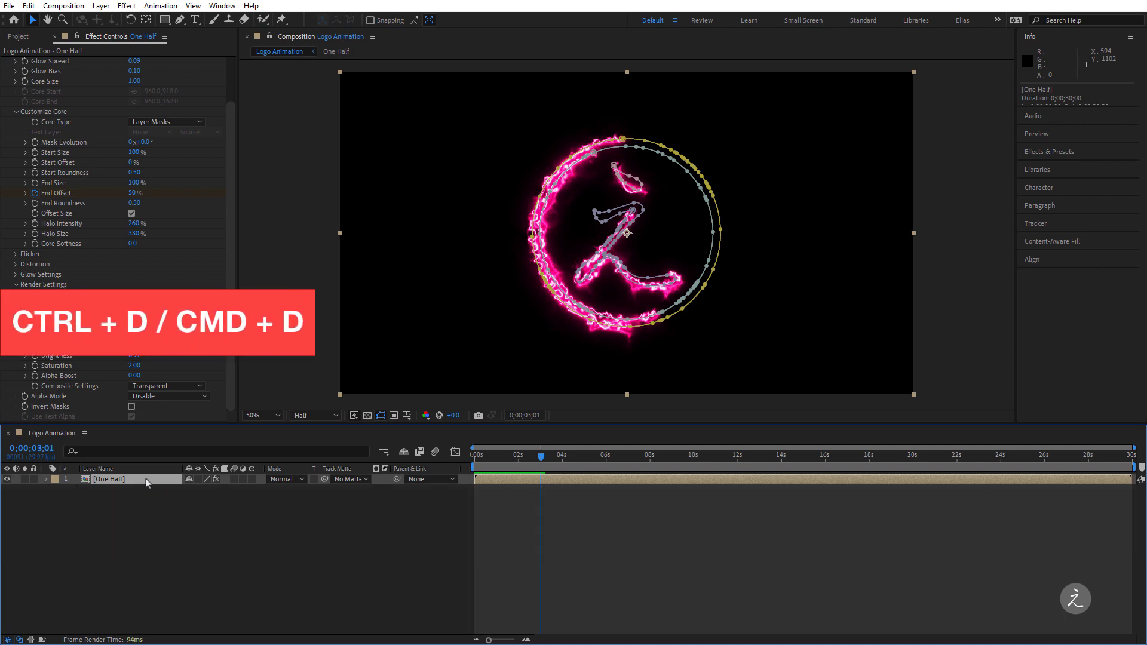
# Step: Duplicate the One Half layer and rename the copy 'Other Half'
pyautogui.hotkey('ctrl', 'd')
pyautogui.press('Return')
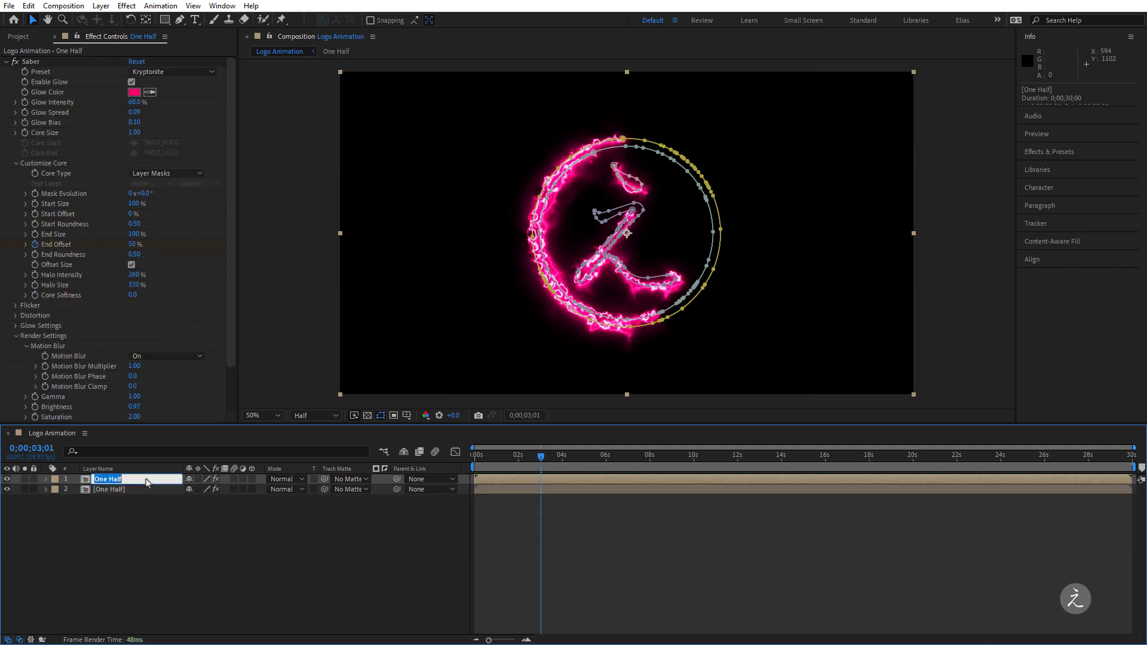
pyautogui.write('Oht')
pyautogui.press('Return')
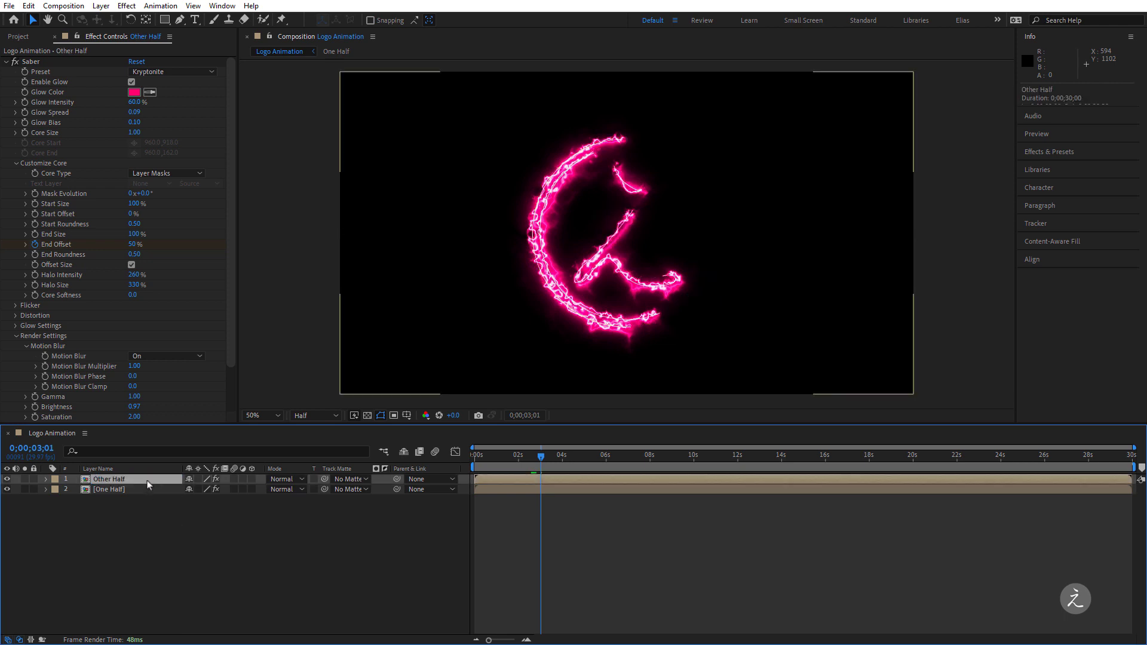
# Step: Recolour Other Half's glow orange (FF6600) and set its Mask Evolution to 180°
pyautogui.click(134, 92)
pyautogui.moveTo(408, 469); pyautogui.dragTo(407, 476)
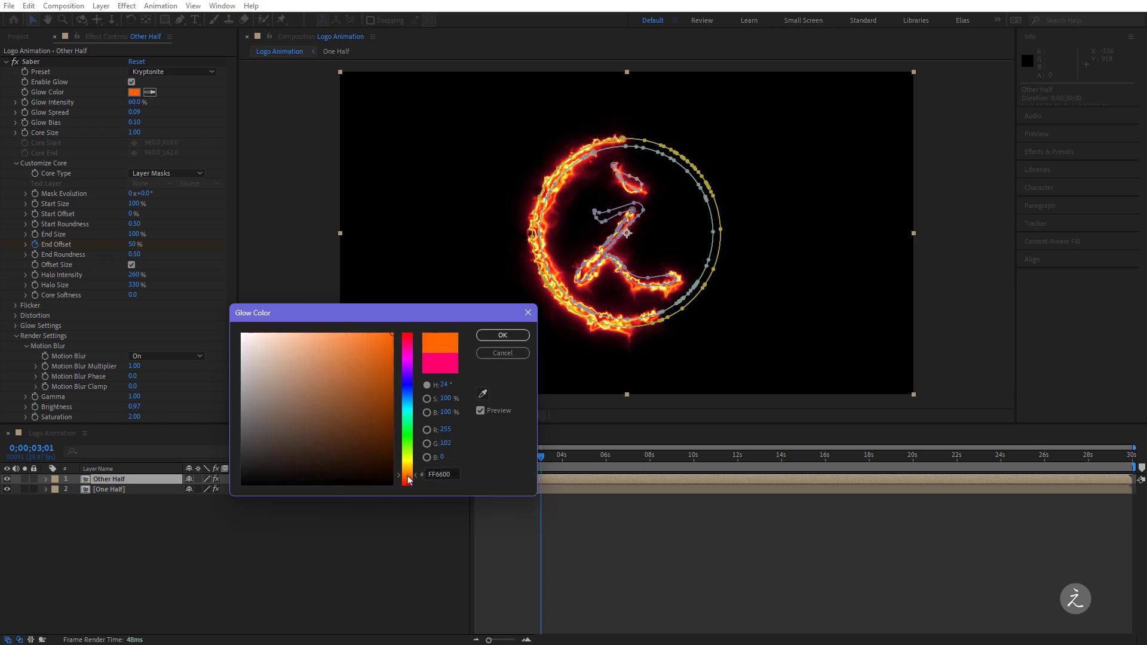
pyautogui.click(502, 335)
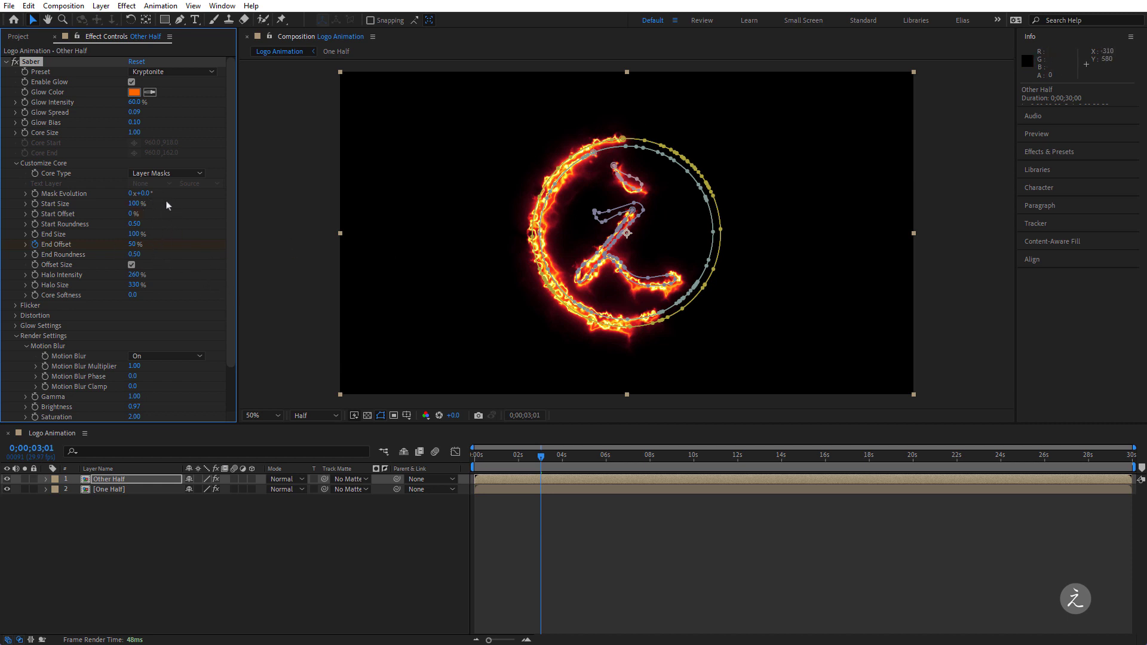
pyautogui.click(146, 193)
# Step: Set Mask Evolution to 180° and preview the two-colour glow drawing from the start
pyautogui.write('180')
pyautogui.press('Return')
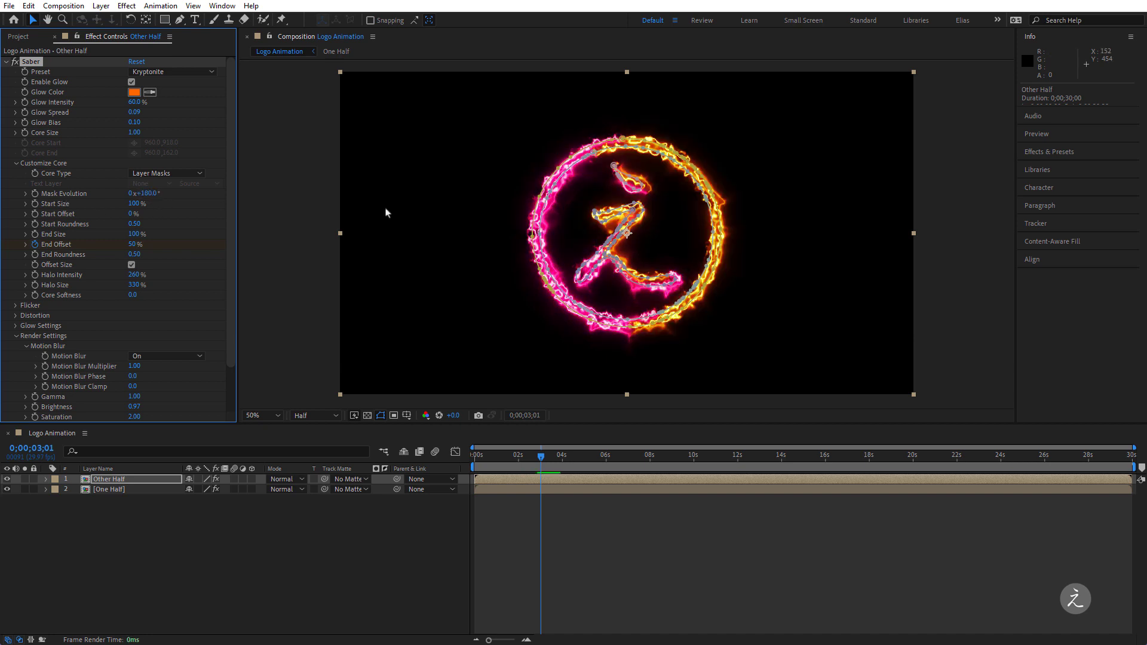
pyautogui.click(539, 459)
pyautogui.moveTo(540, 459); pyautogui.dragTo(444, 474)
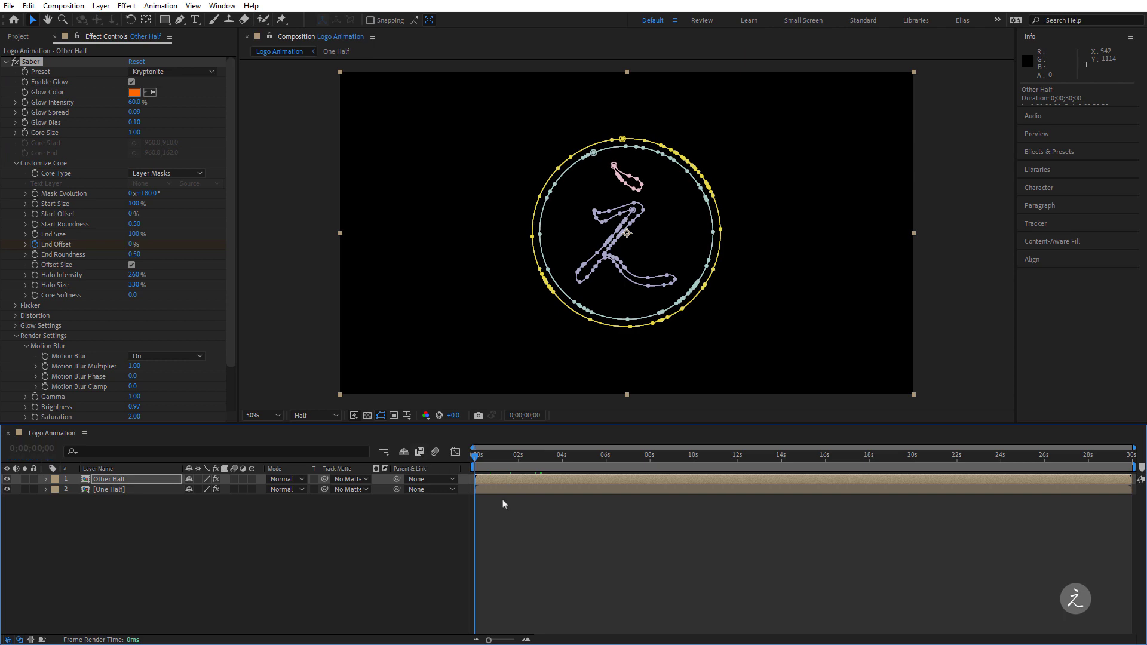
pyautogui.press('space')
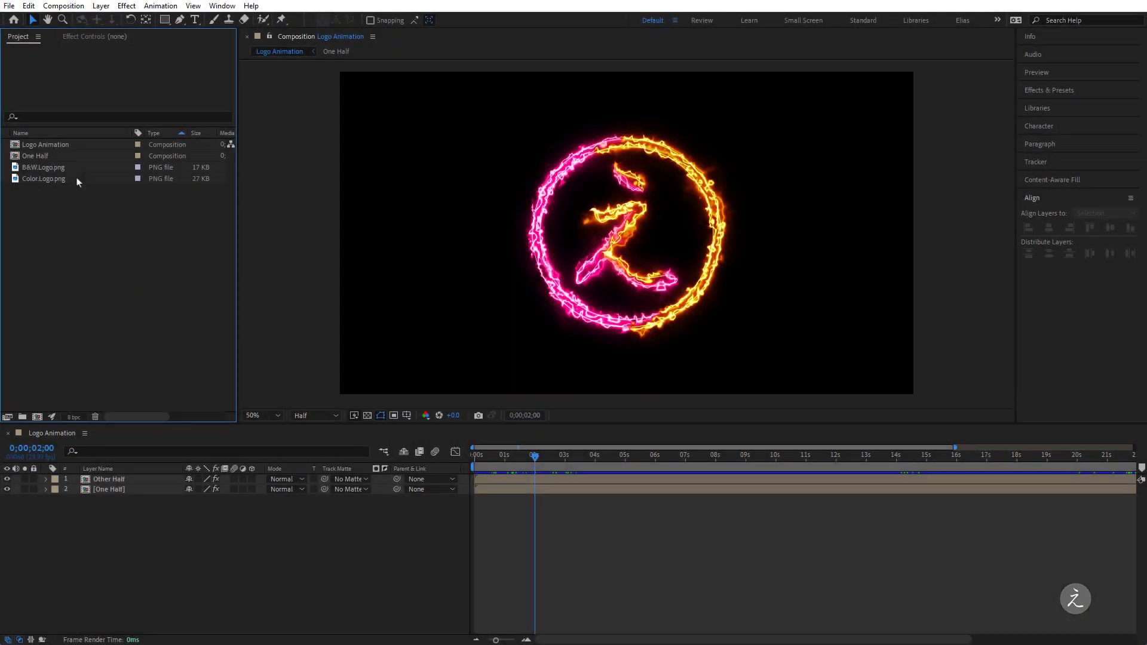
# Step: Add Color.Logo.png to the composition, shrink it inside the glow ring and centre it horizontally
pyautogui.moveTo(78, 182); pyautogui.dragTo(128, 476)
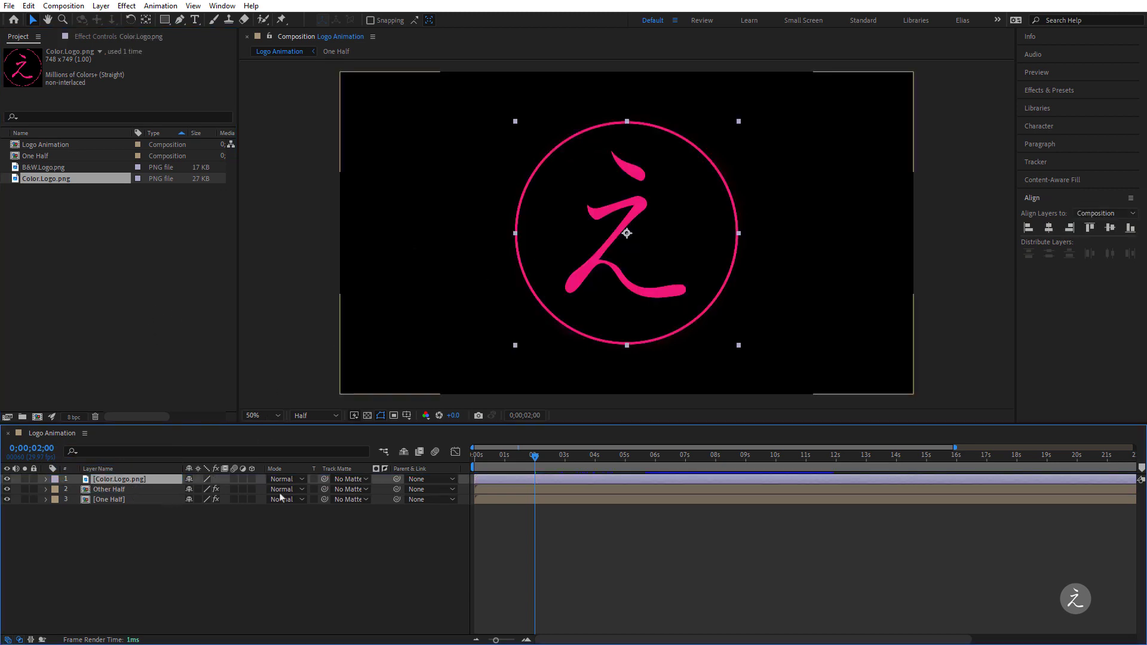
pyautogui.moveTo(738, 346); pyautogui.dragTo(719, 323)
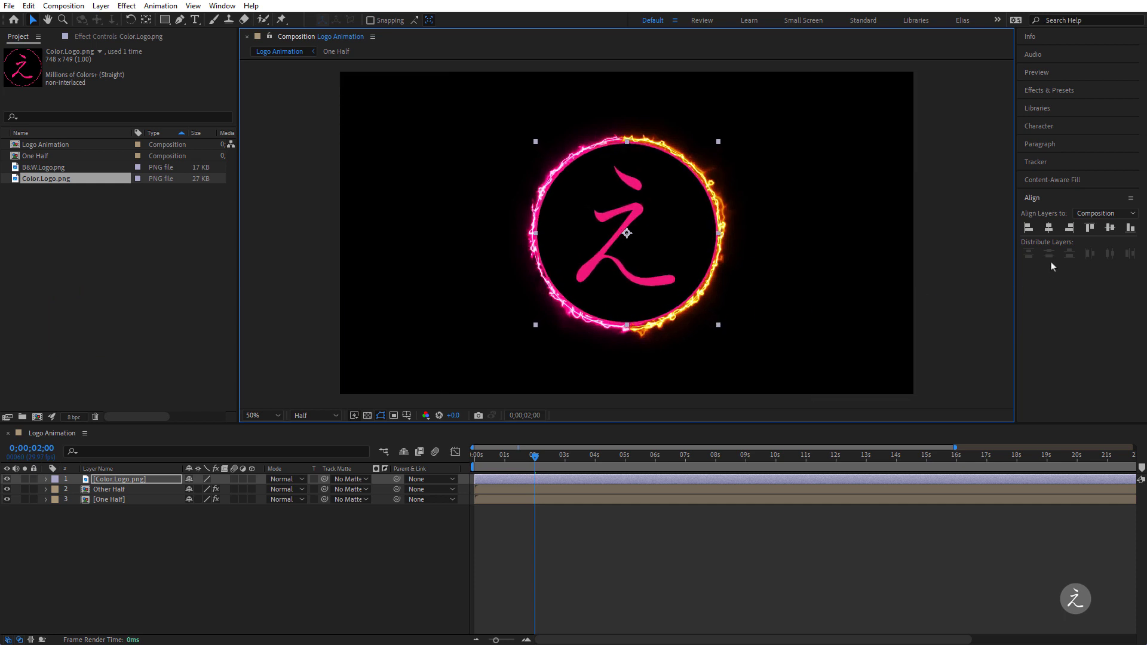
pyautogui.click(1049, 228)
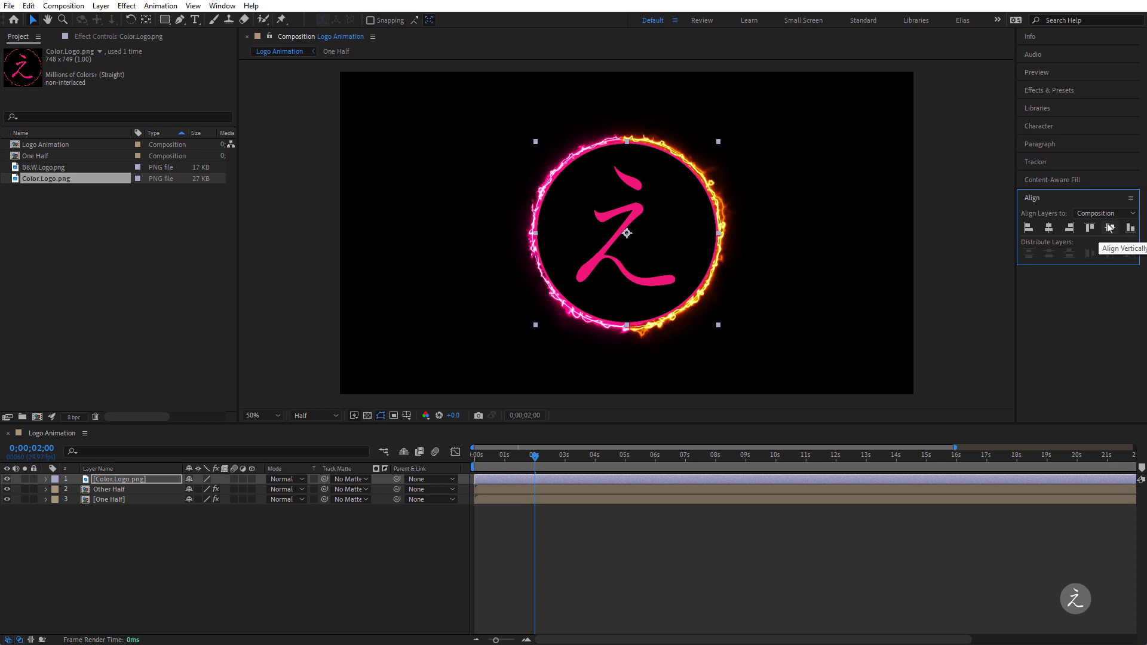
# Step: Pre-compose the Color.Logo.png layer into a new composition named Full Logo
pyautogui.rightClick(145, 485)
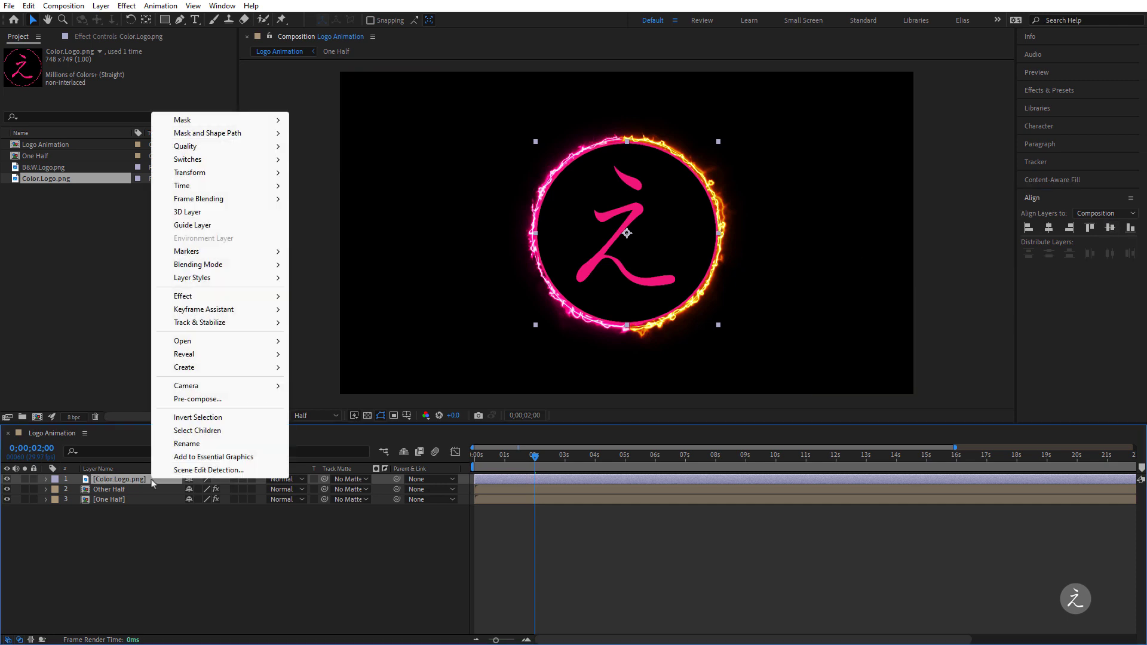
pyautogui.click(225, 400)
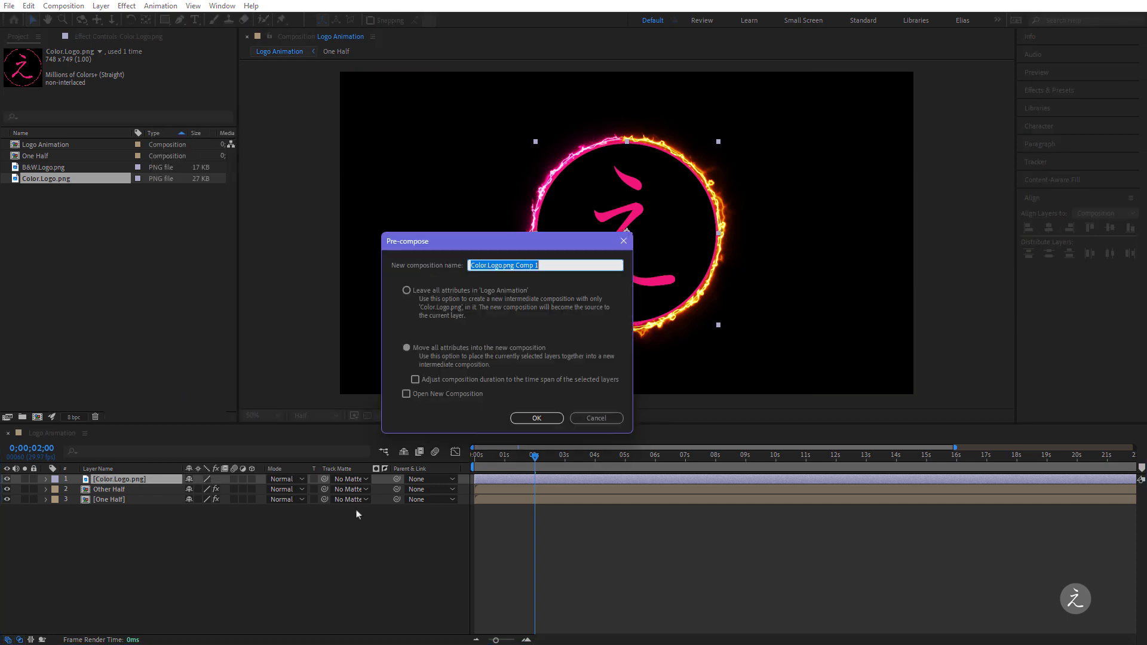
pyautogui.write('Full Logo')
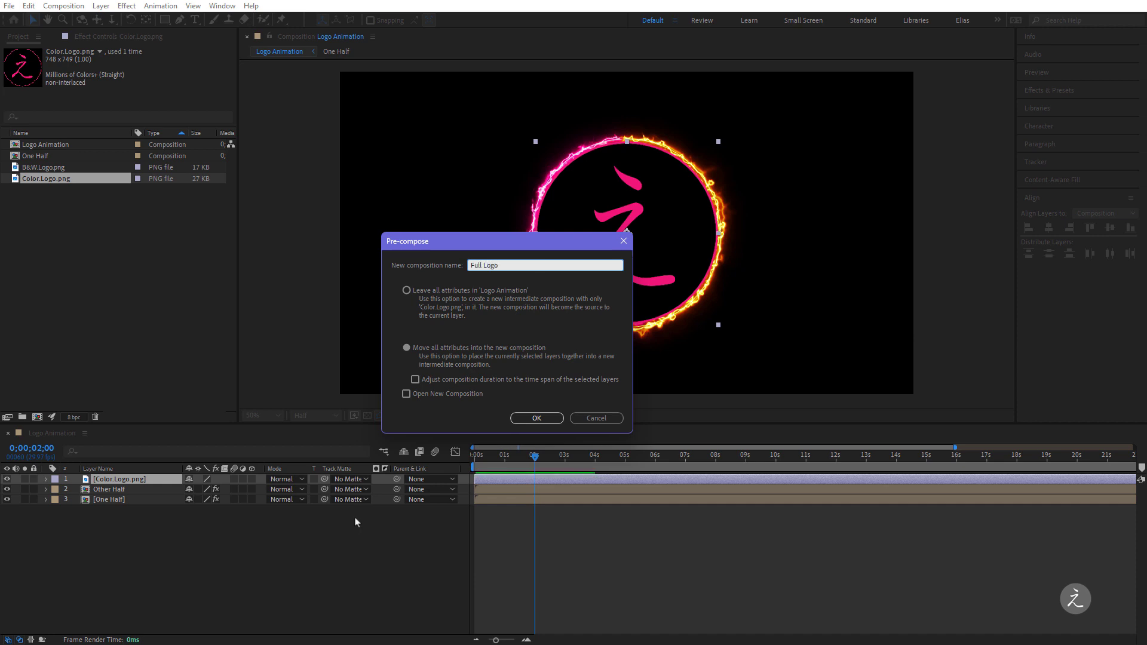
pyautogui.click(537, 418)
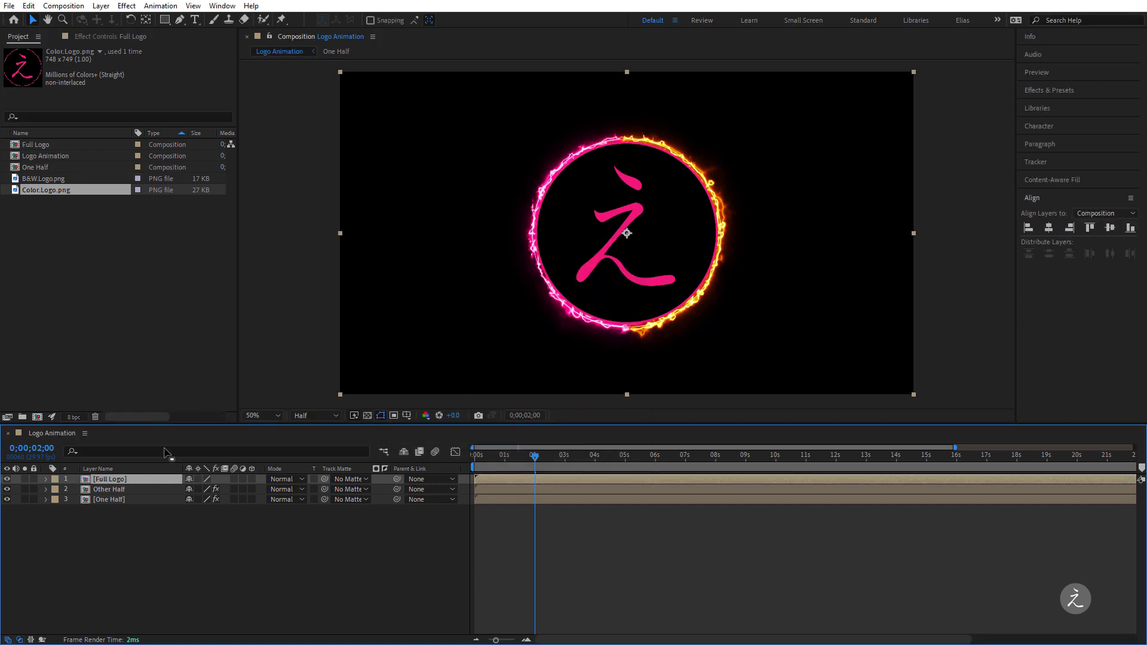
# Step: Create a white comp-sized 1920×1080 solid named Fractal Noise
pyautogui.click(158, 526)
pyautogui.click(101, 7)
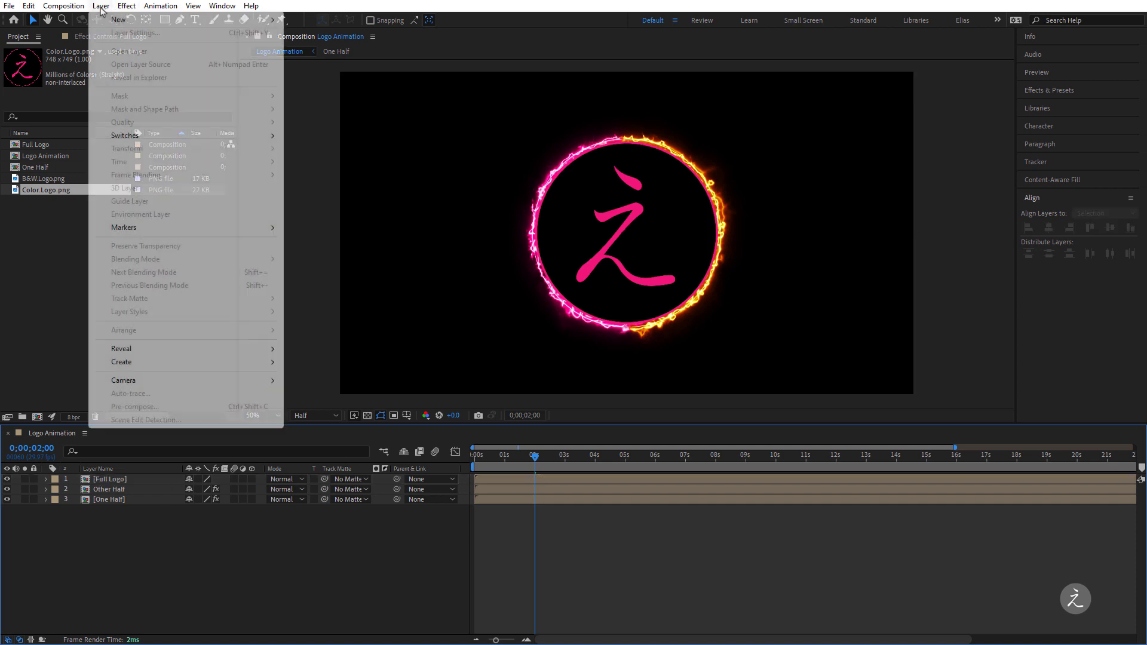
pyautogui.moveTo(113, 20)
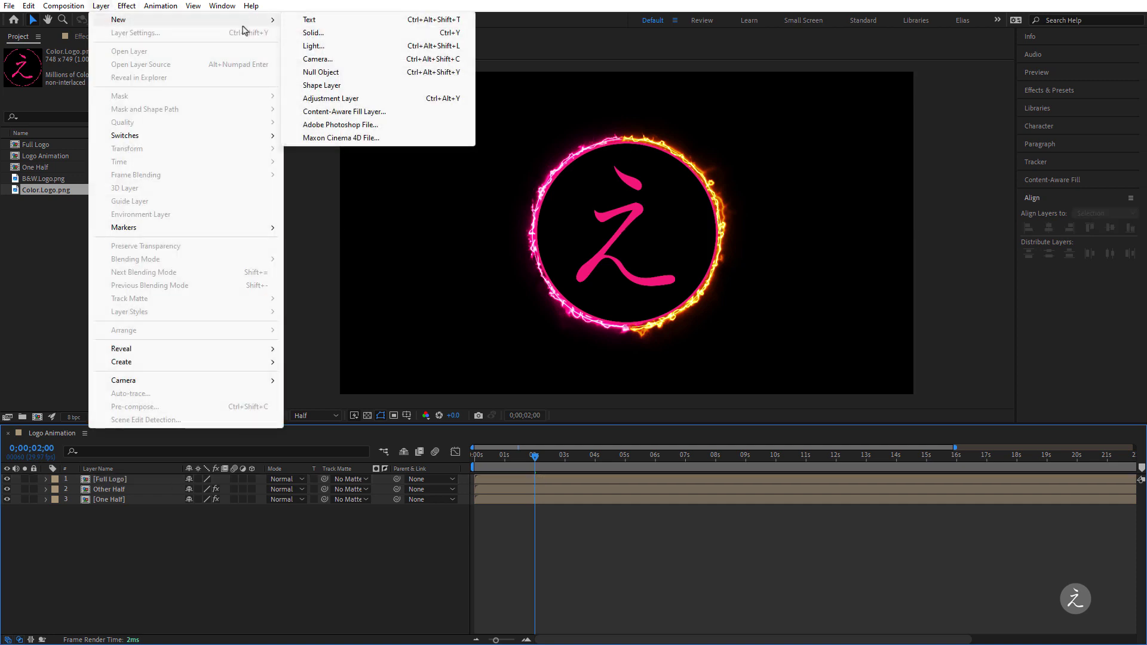
pyautogui.click(366, 35)
pyautogui.write('Fractal Noise')
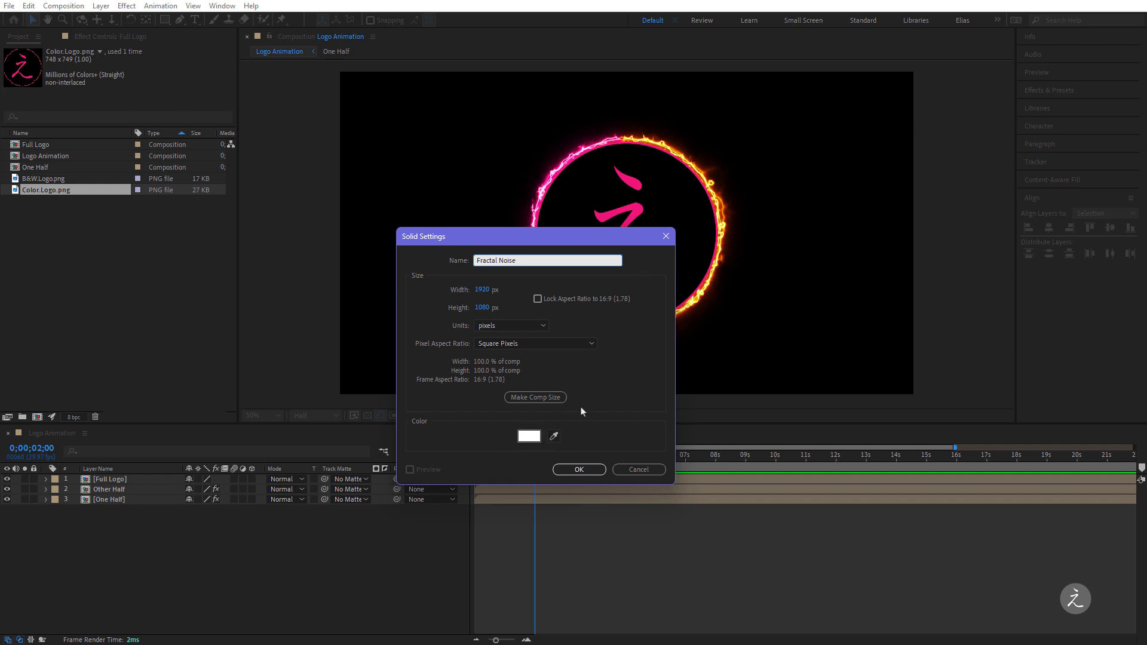
pyautogui.click(552, 397)
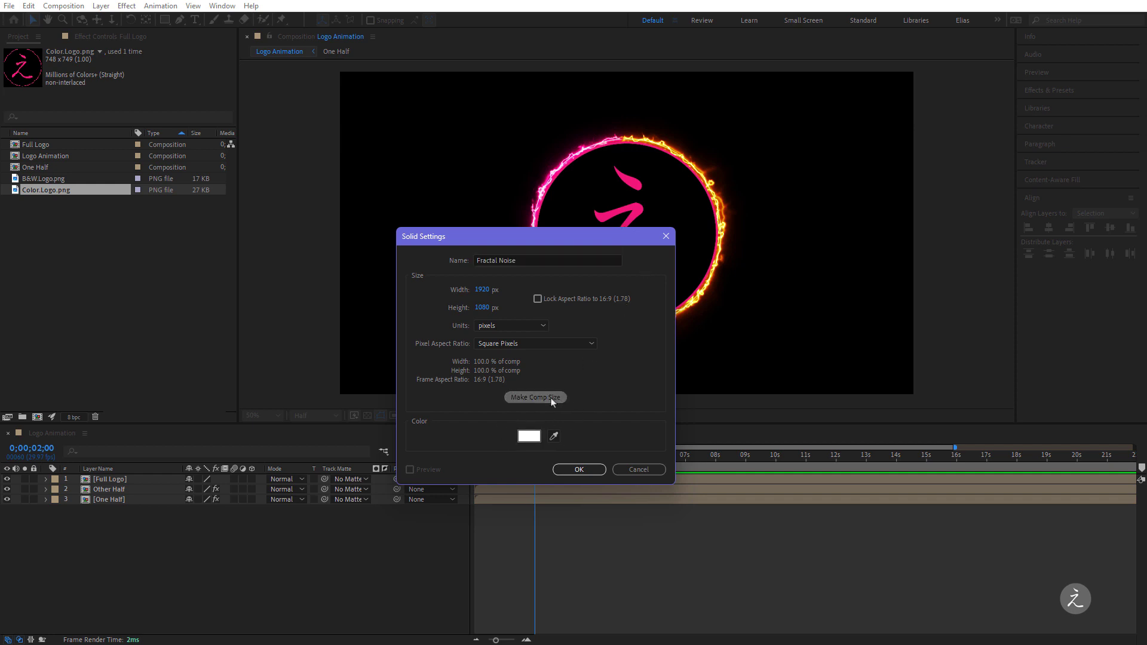
pyautogui.click(577, 470)
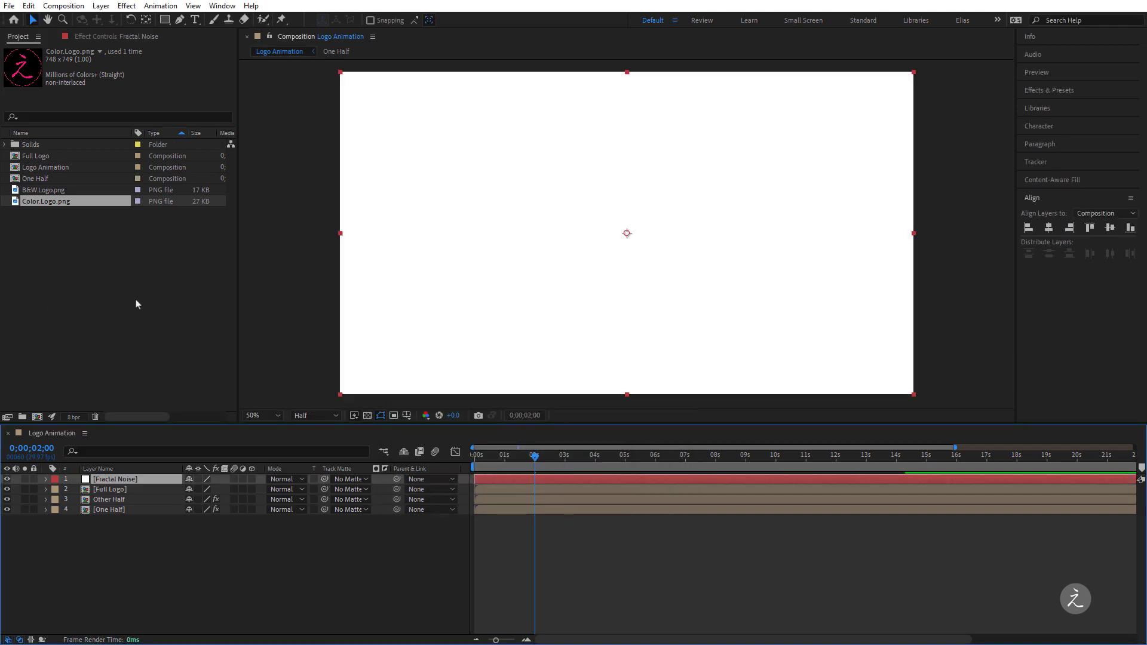
# Step: Apply Fractal Noise to the solid with Rocky fractal type, Block noise and Contrast 700
pyautogui.click(127, 6)
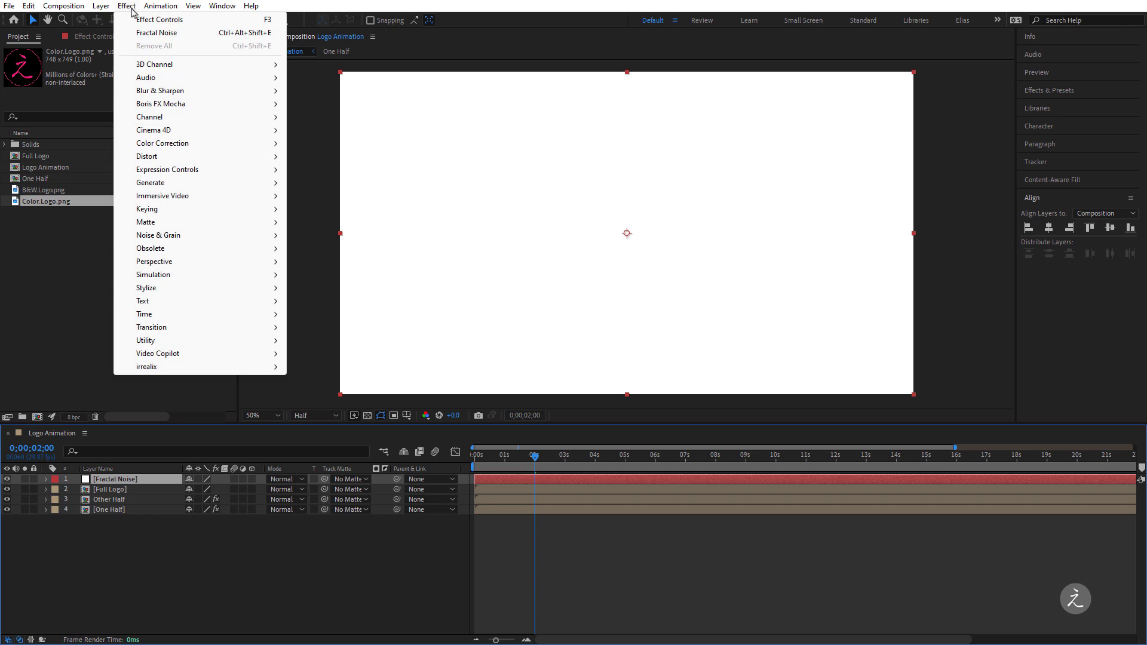
pyautogui.moveTo(216, 240)
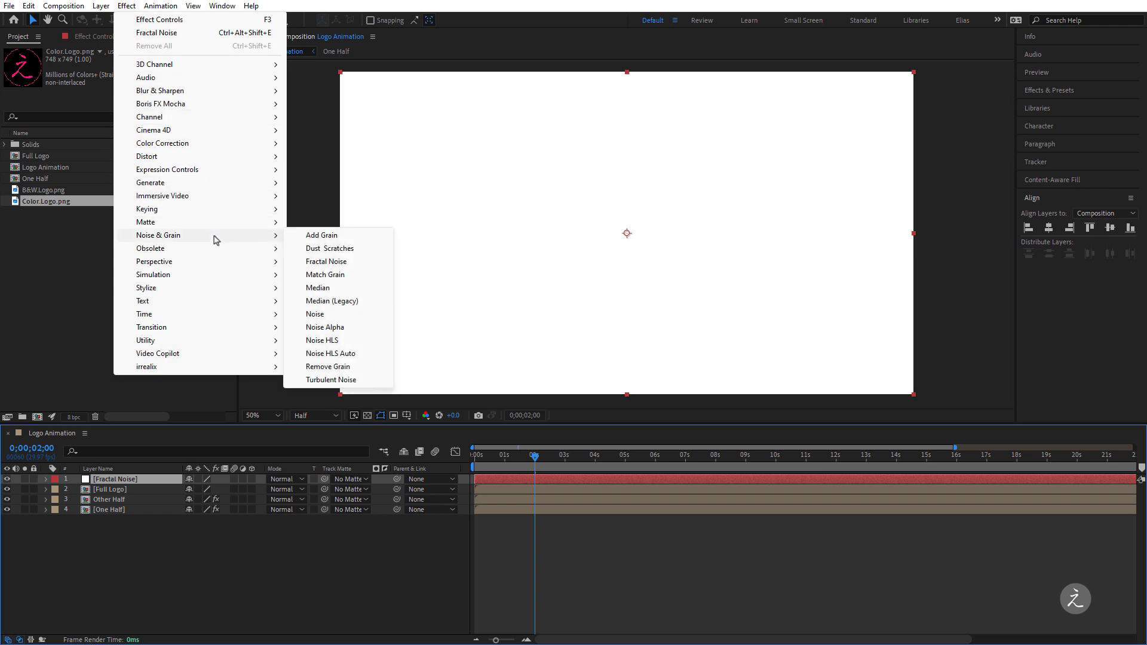
pyautogui.click(377, 264)
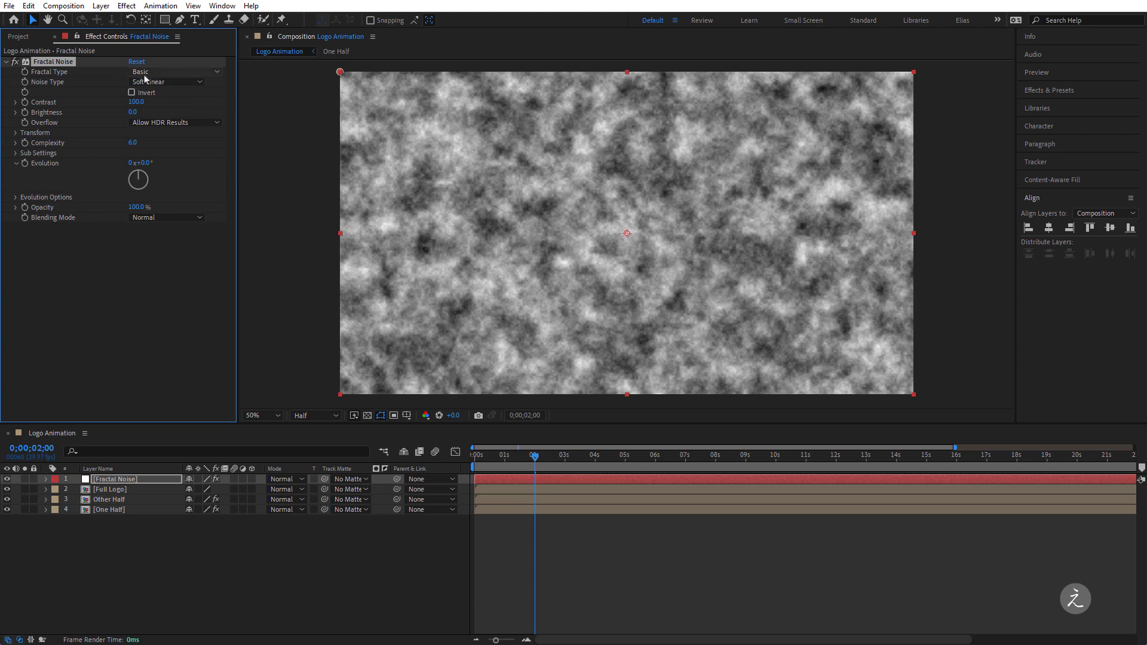
pyautogui.click(185, 73)
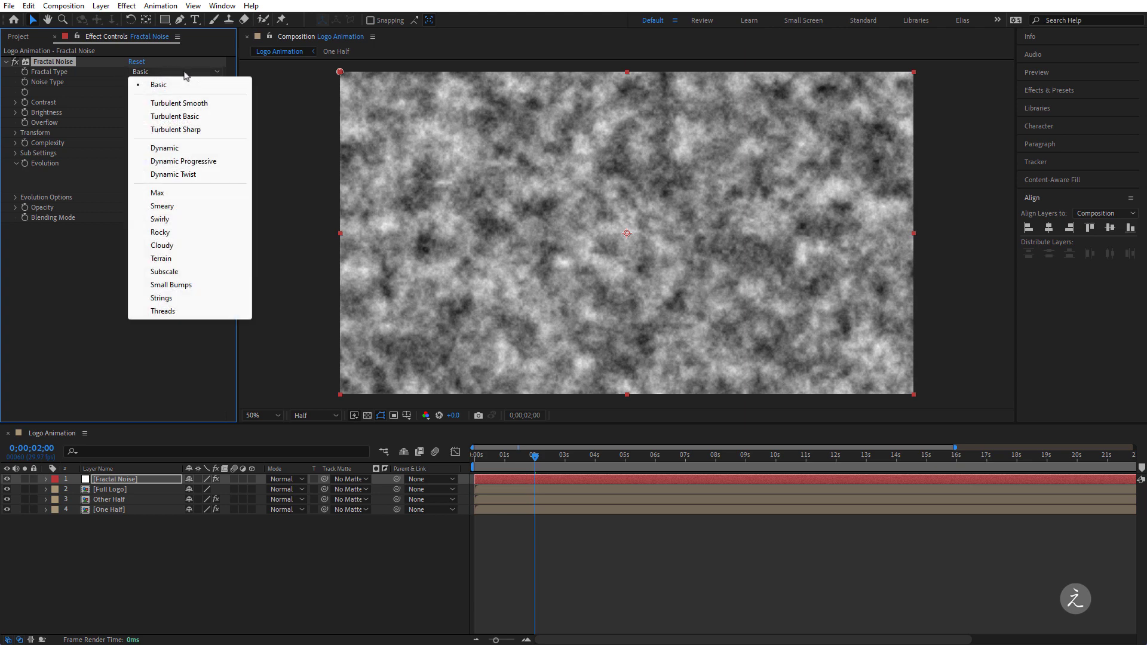
pyautogui.click(211, 233)
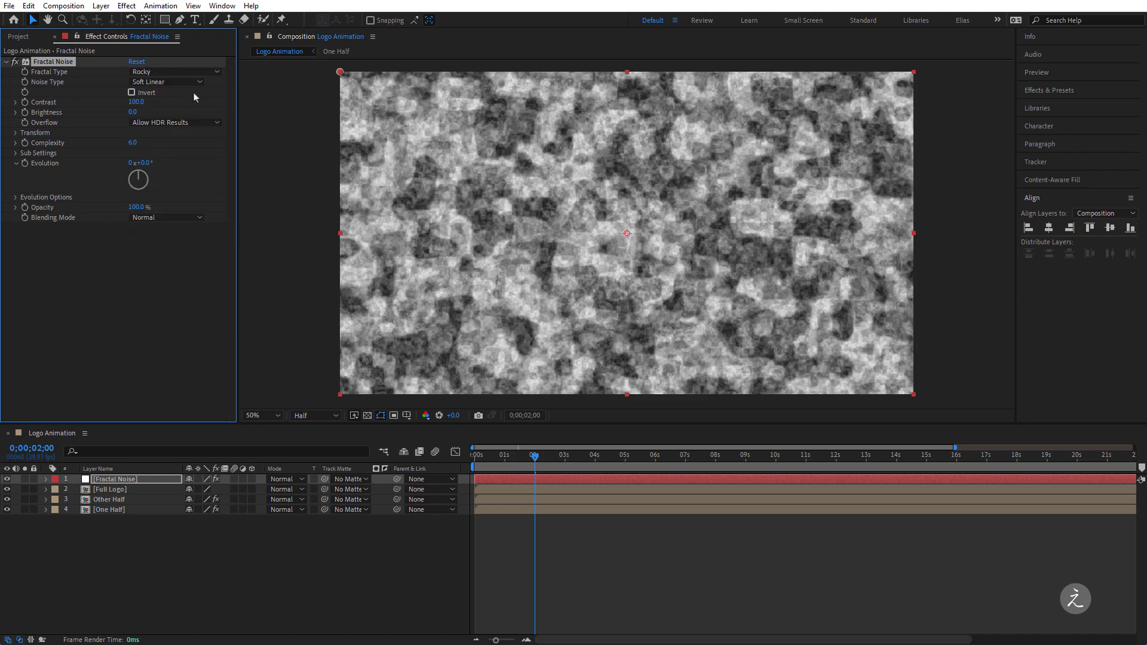
pyautogui.click(179, 82)
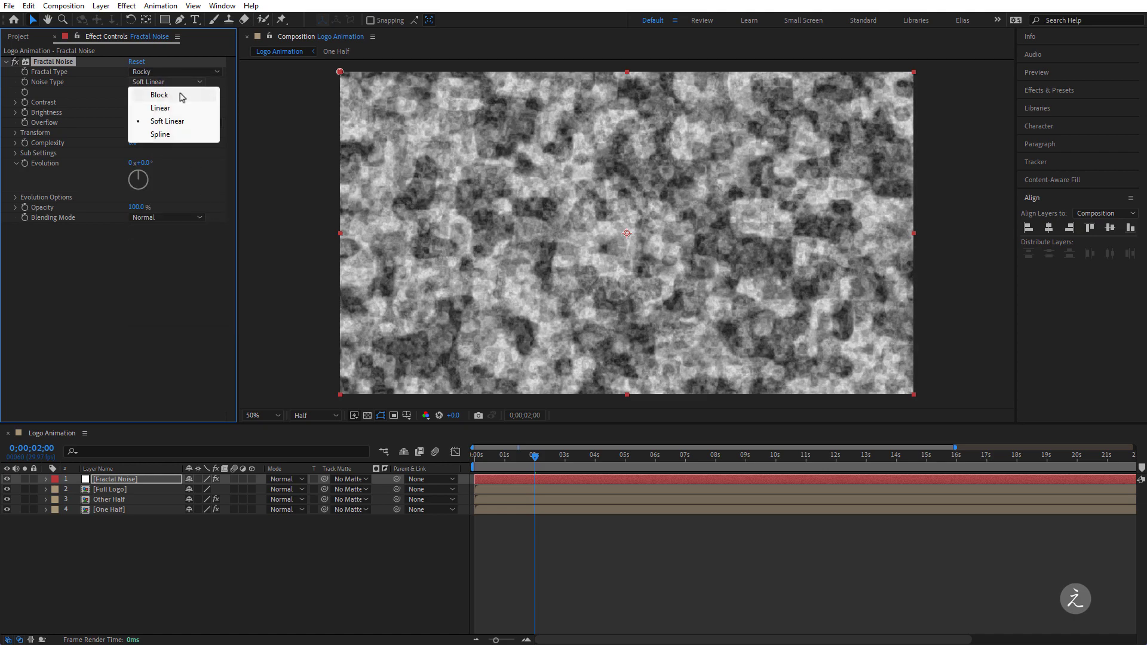
pyautogui.click(181, 95)
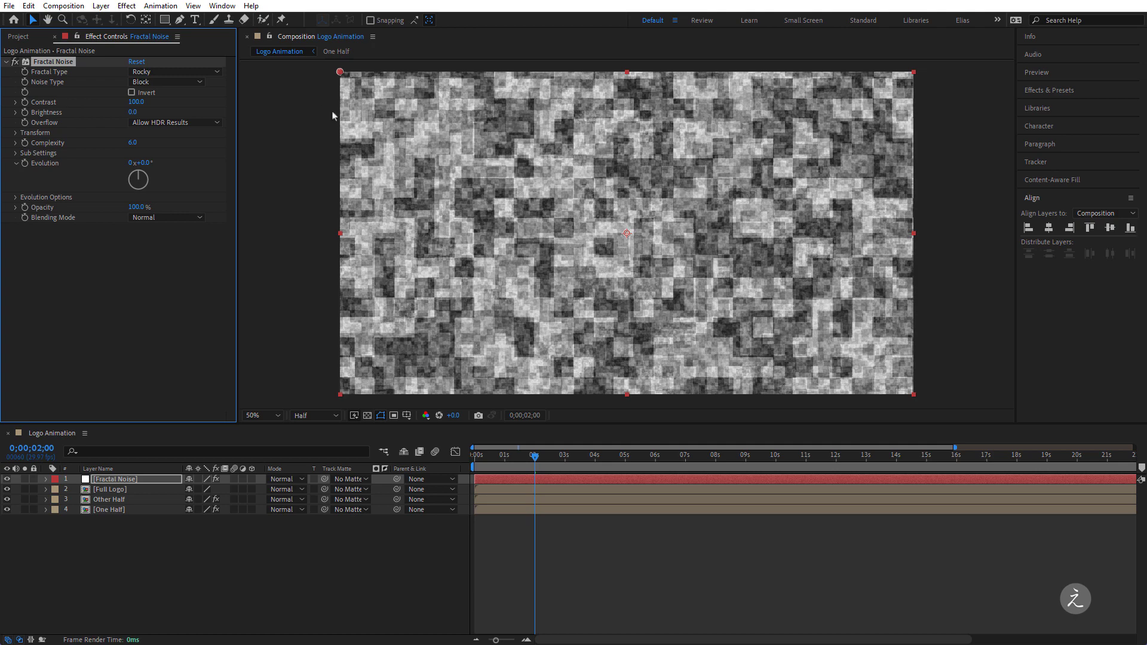
pyautogui.click(136, 102)
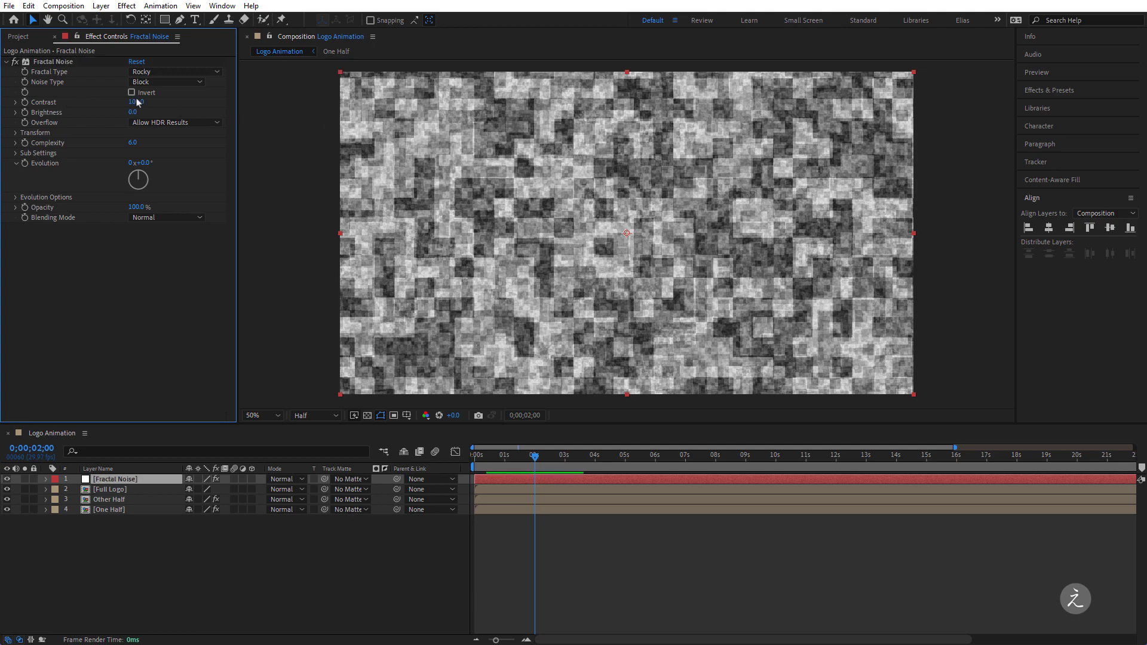
pyautogui.write('700')
pyautogui.press('Return')
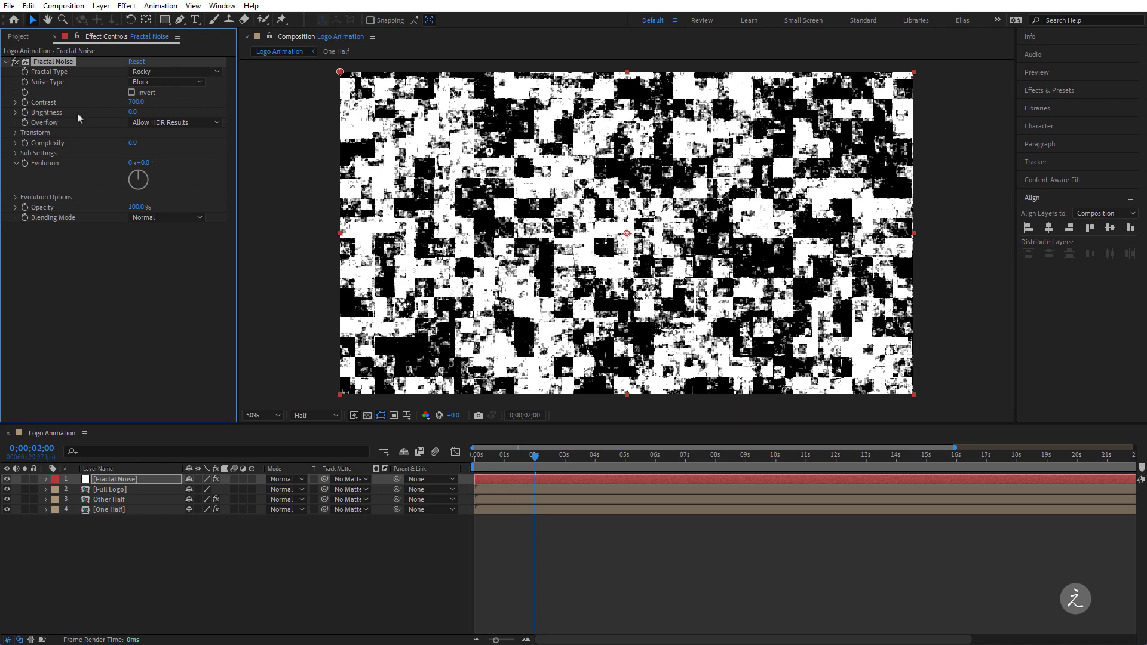
# Step: Show Other Half's keyframed properties, move to 0;00;01;22, and reselect Fractal Noise
pyautogui.click(501, 499)
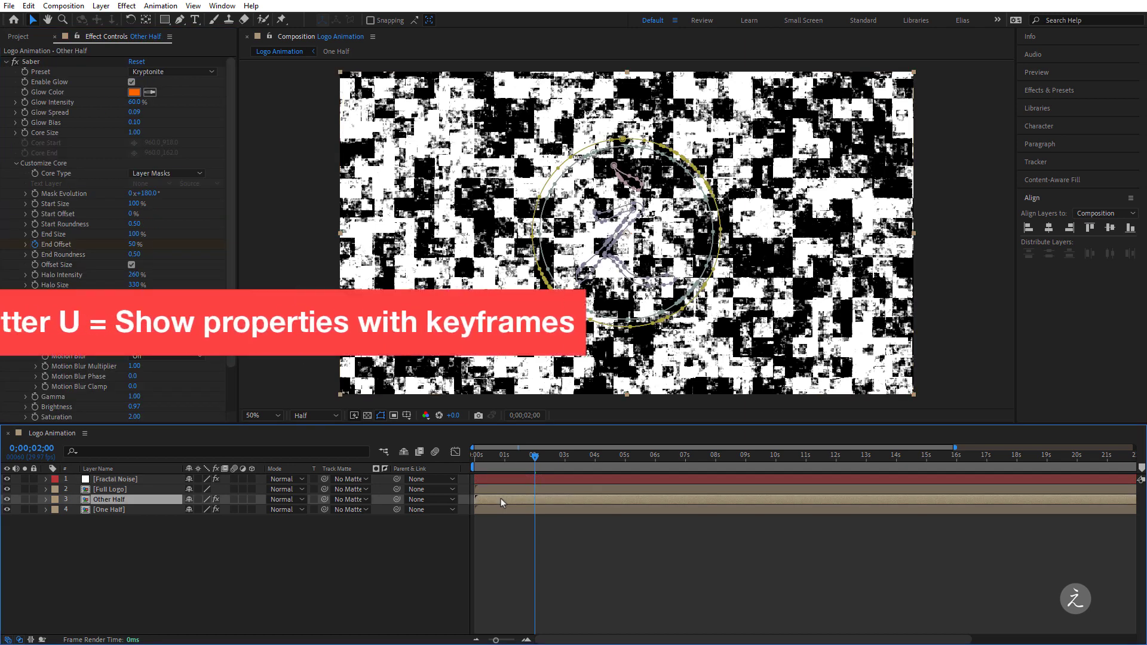
pyautogui.press('u')
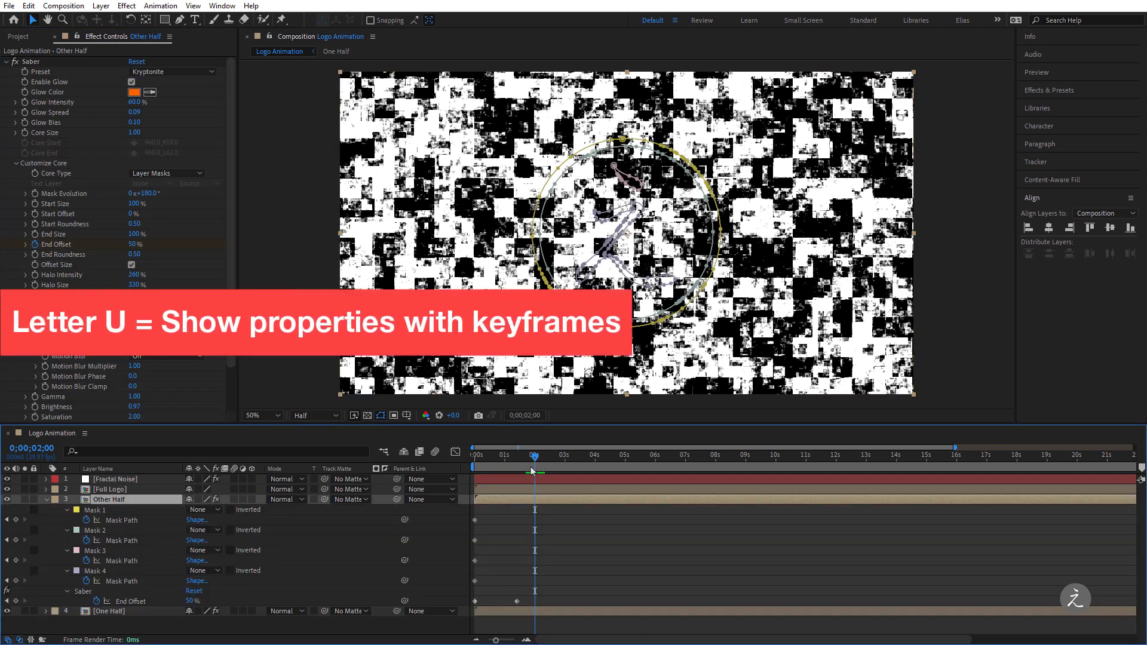
pyautogui.moveTo(538, 466)
pyautogui.mouseDown()
pyautogui.moveTo(504, 466)
pyautogui.moveTo(528, 469)
pyautogui.mouseUp()
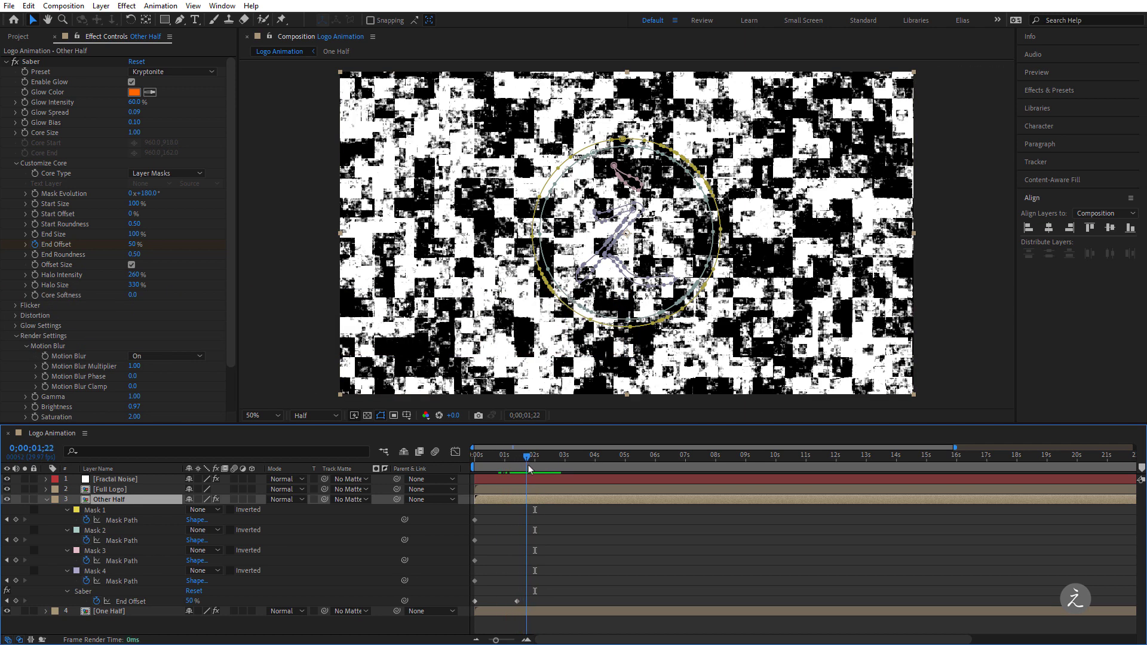
pyautogui.click(141, 480)
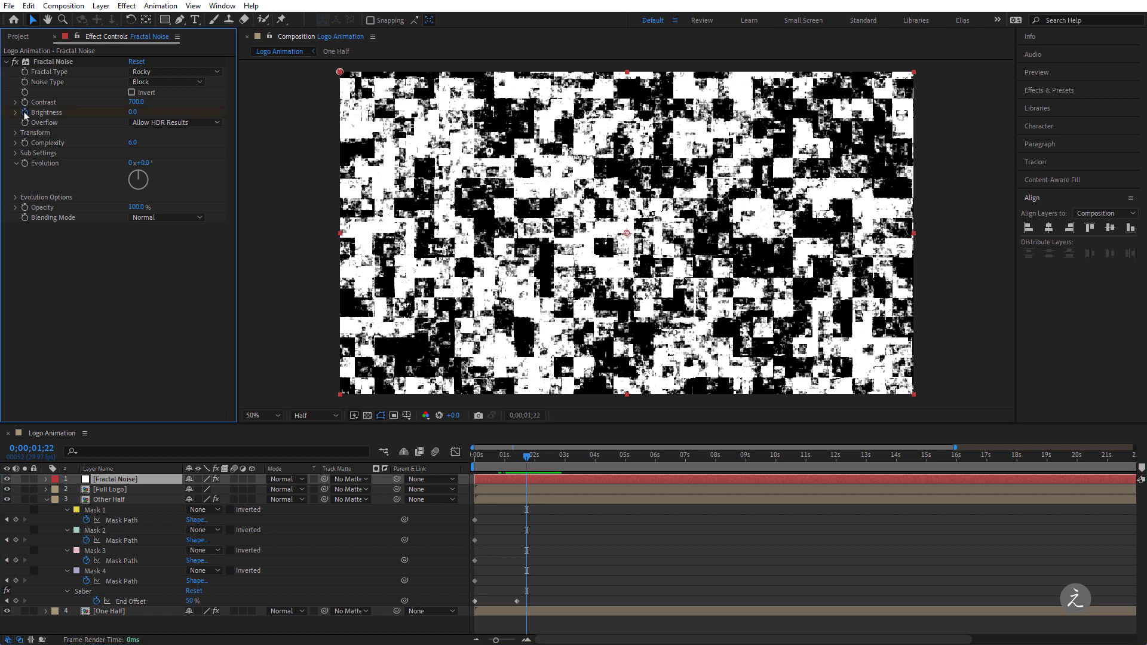
# Step: Keyframe Fractal Noise Brightness at -350 at 0;00;01;22 and 350 at 0;00;02;20
pyautogui.click(132, 113)
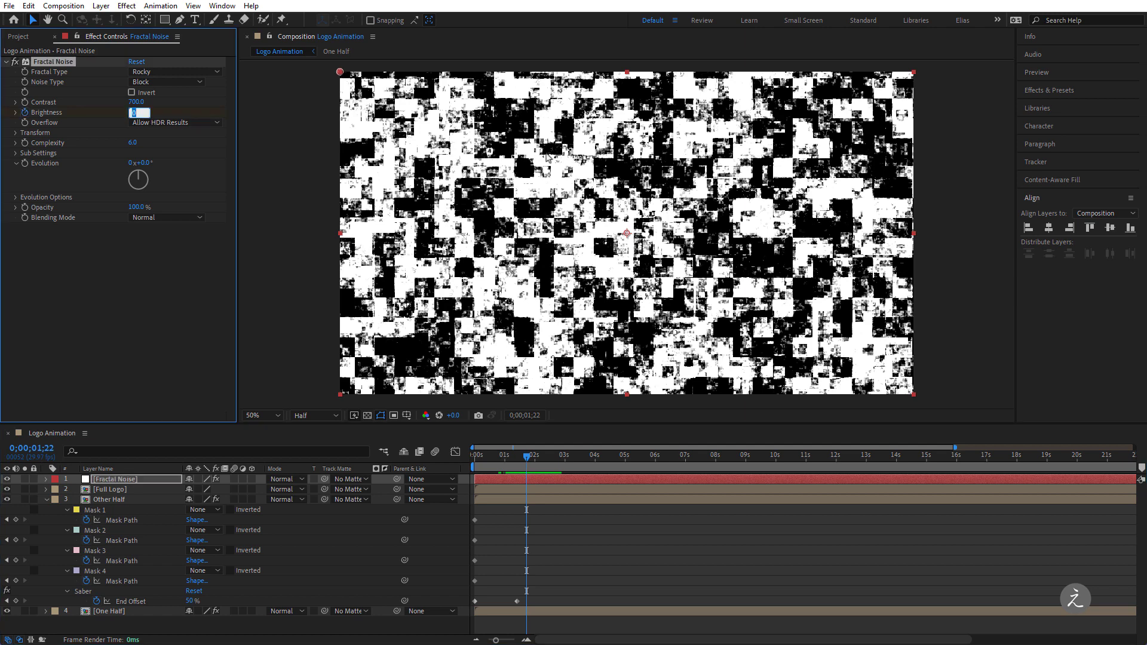
pyautogui.press('Return')
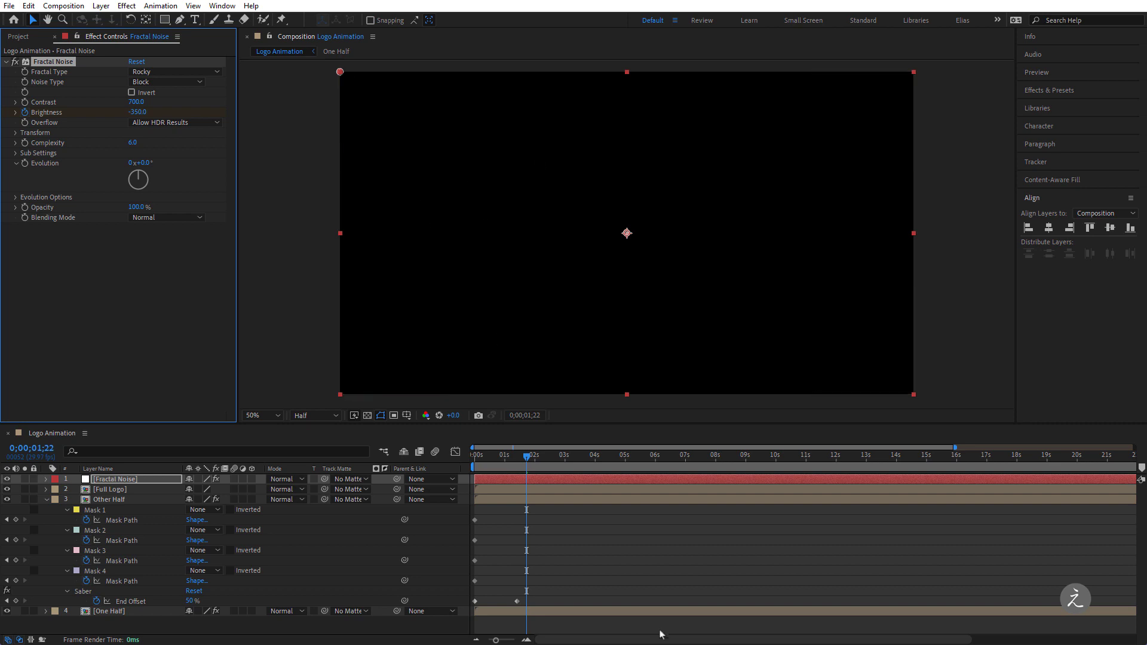
pyautogui.click(528, 461)
pyautogui.moveTo(528, 461); pyautogui.dragTo(556, 463)
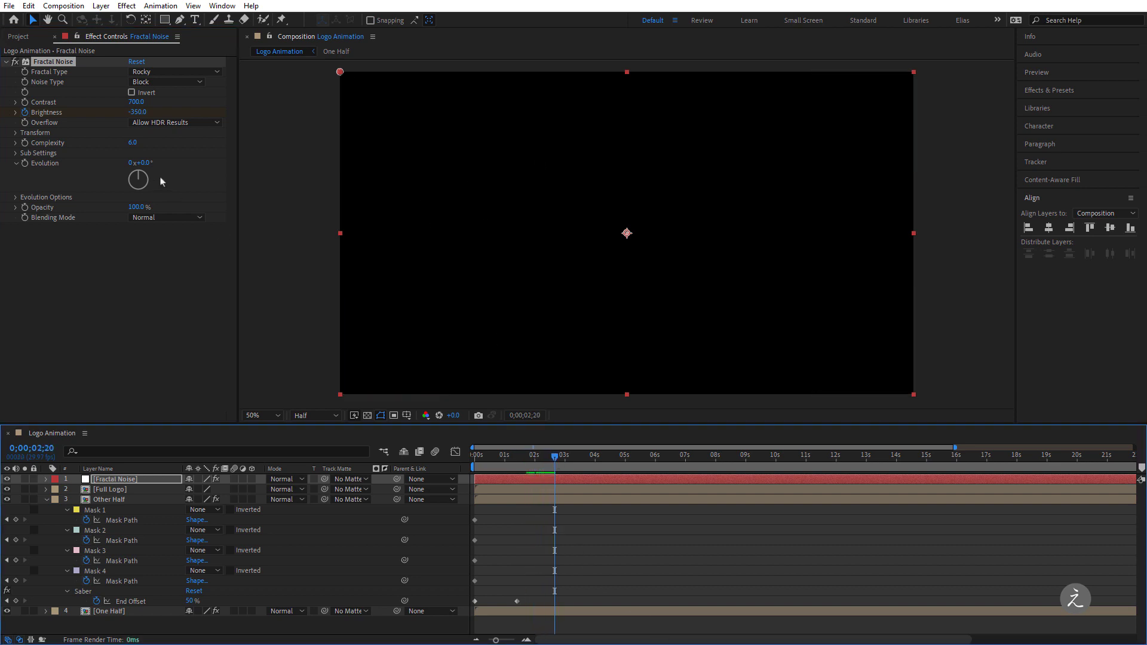
pyautogui.click(137, 112)
pyautogui.write('350')
pyautogui.press('Return')
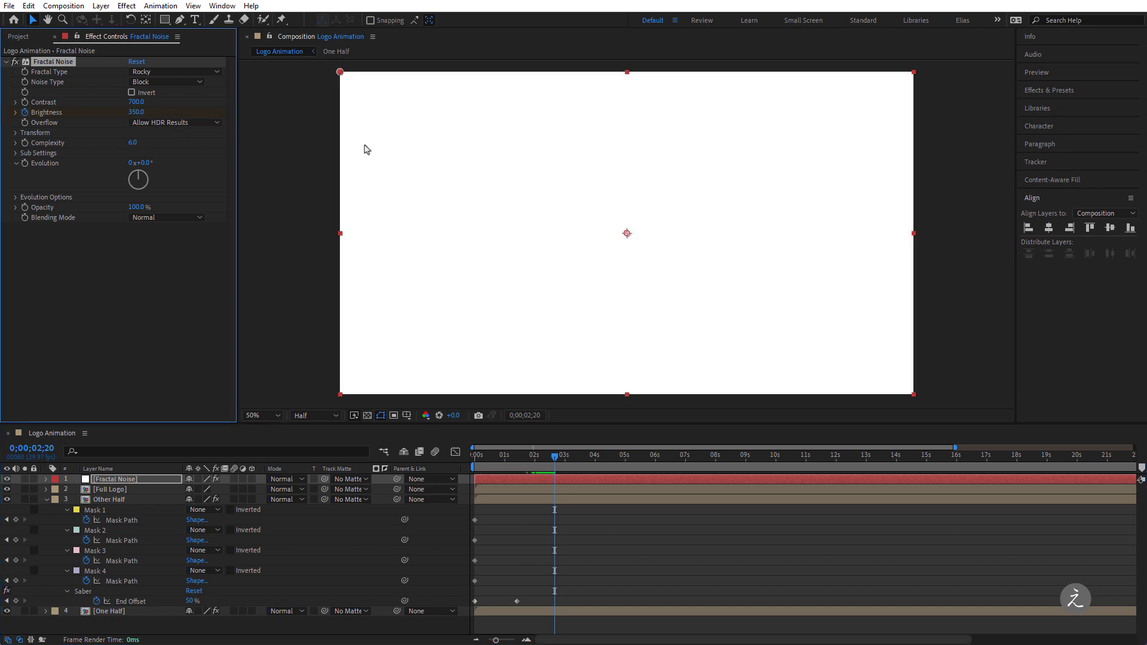
# Step: Preview the black-to-white noise transition, reveal the Brightness keyframes, and return to 0;00;01;22
pyautogui.moveTo(505, 459); pyautogui.dragTo(503, 459)
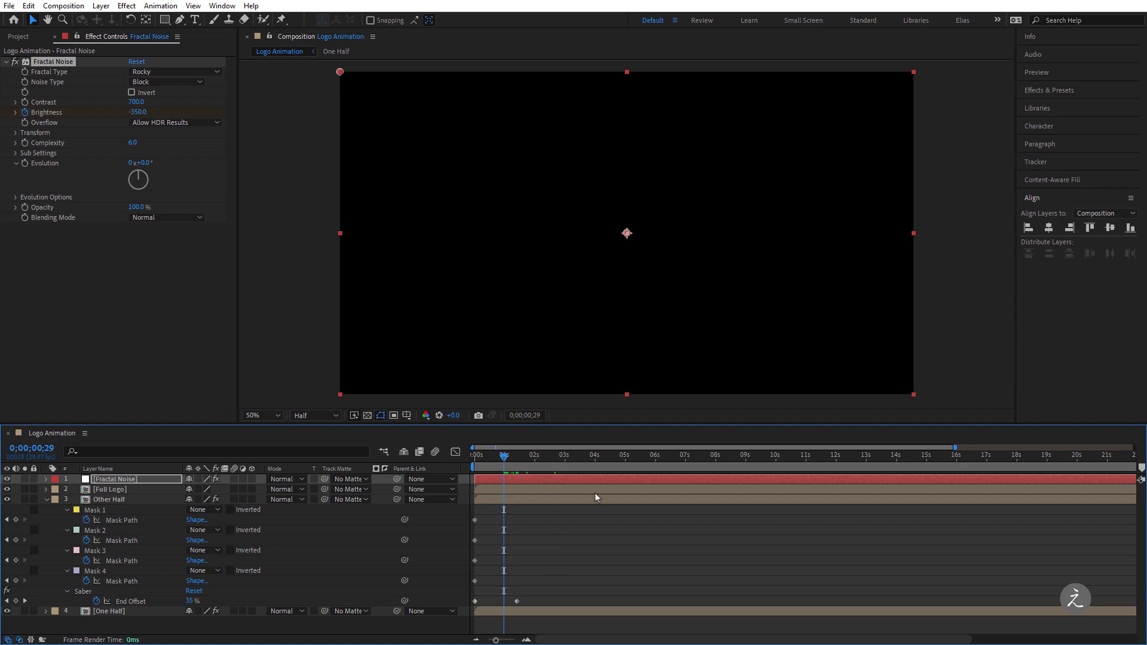
pyautogui.press('space')
pyautogui.press('space')
pyautogui.click(147, 480)
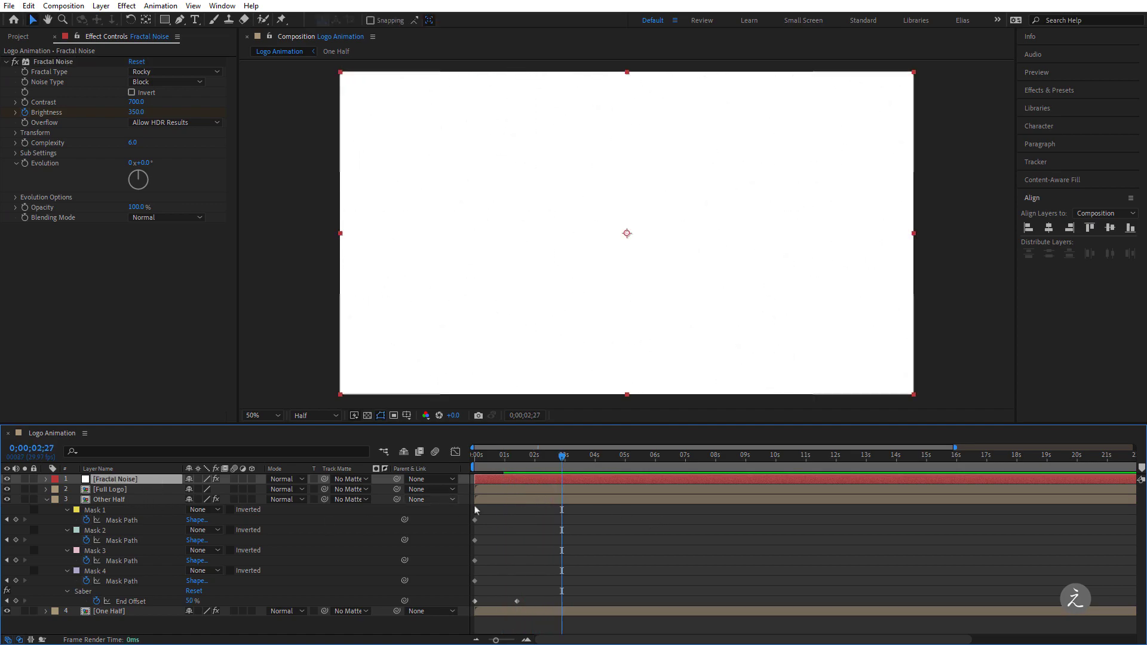
pyautogui.press('u')
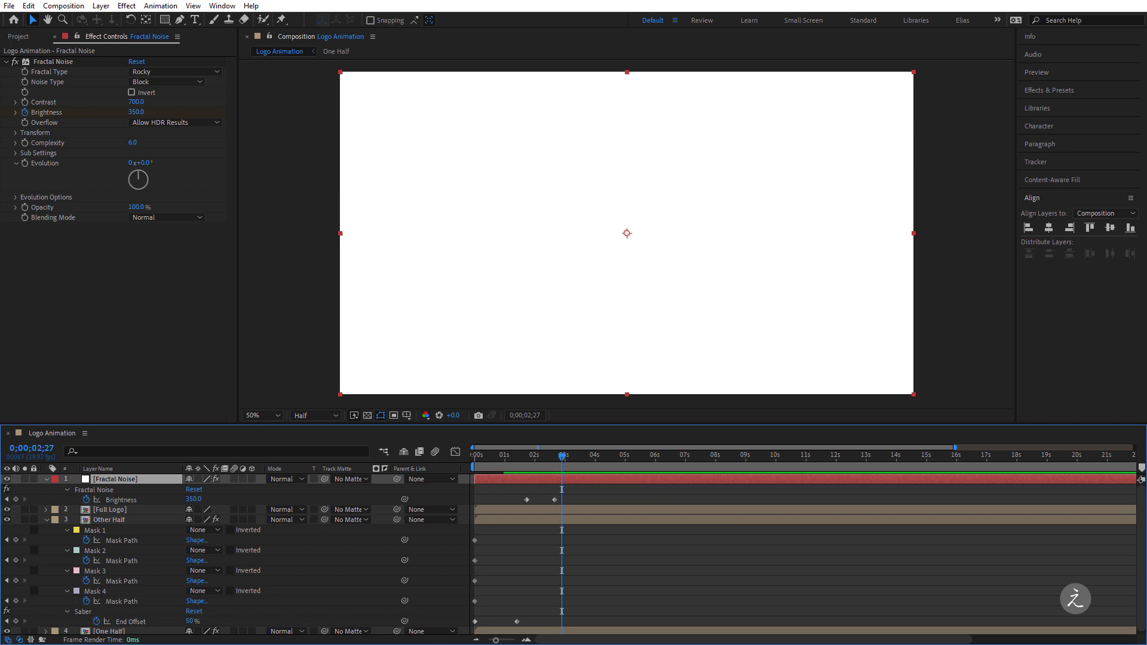
pyautogui.moveTo(532, 460); pyautogui.dragTo(539, 457)
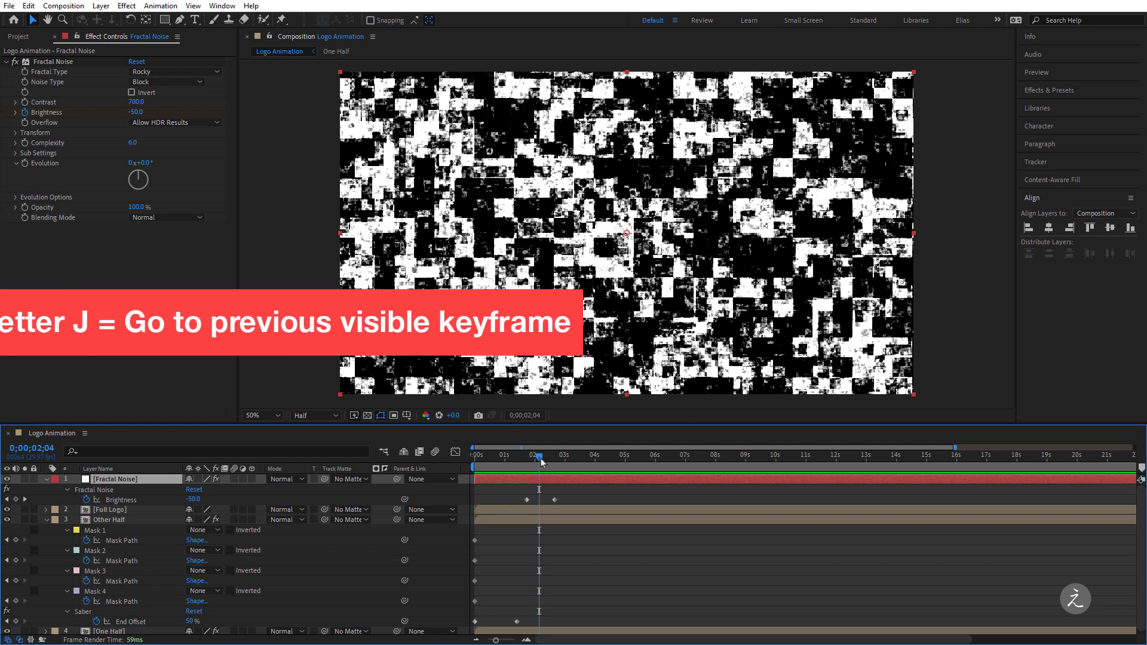
pyautogui.press('j')
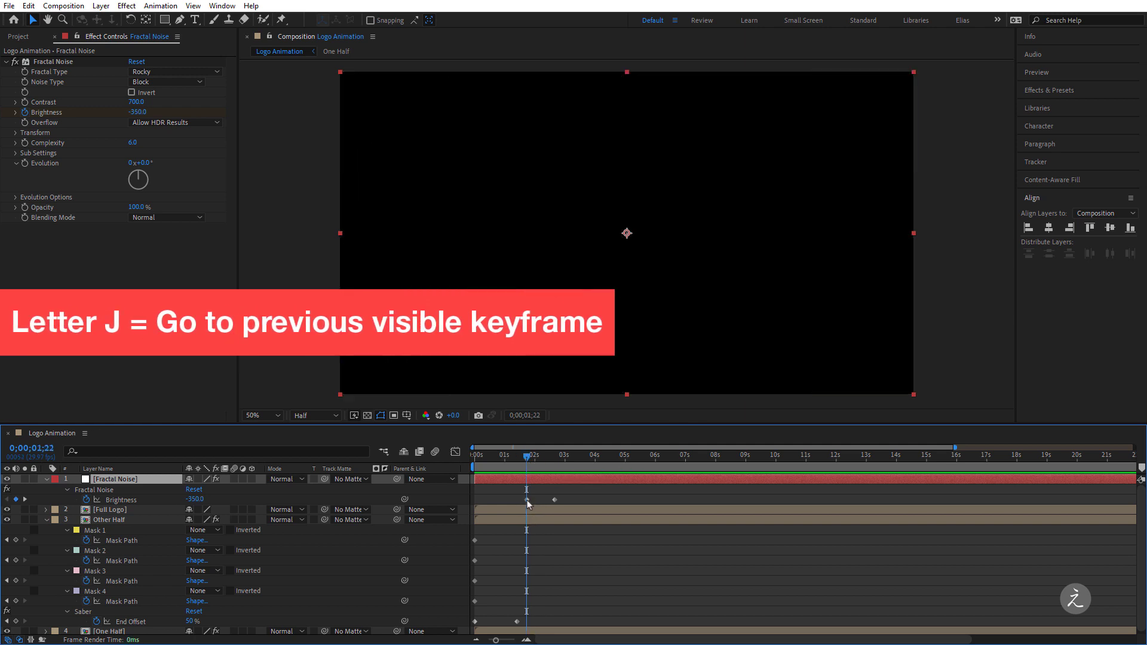
# Step: Keyframe Fractal Noise Evolution at 0x on the first Brightness keyframe and 2x on the last
pyautogui.click(26, 164)
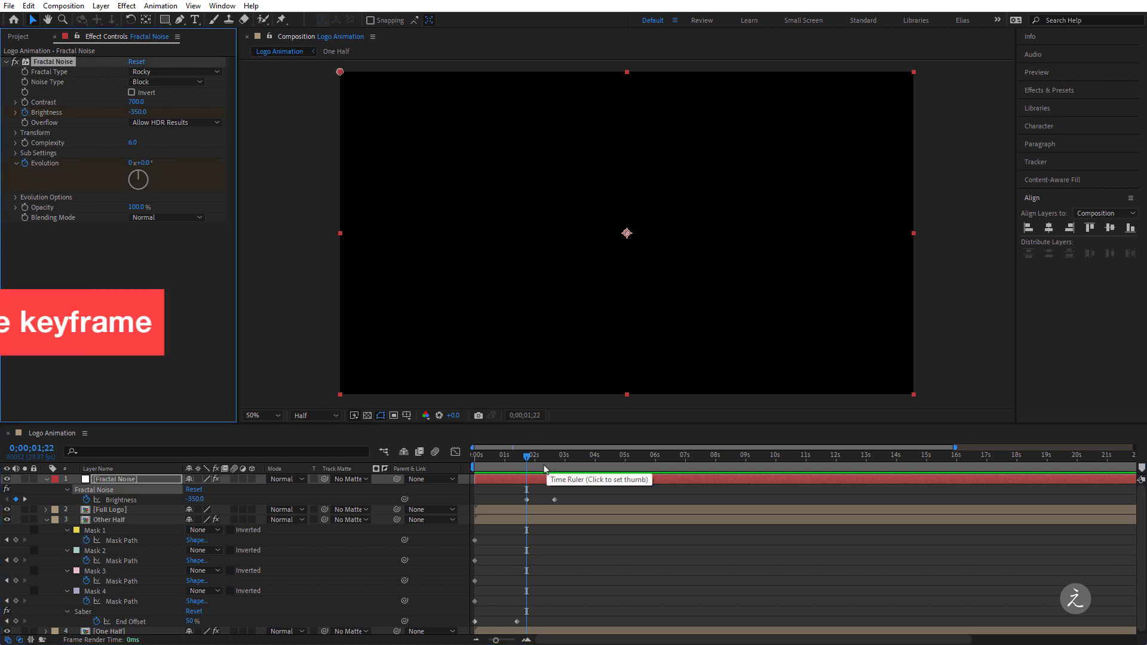
pyautogui.press('k')
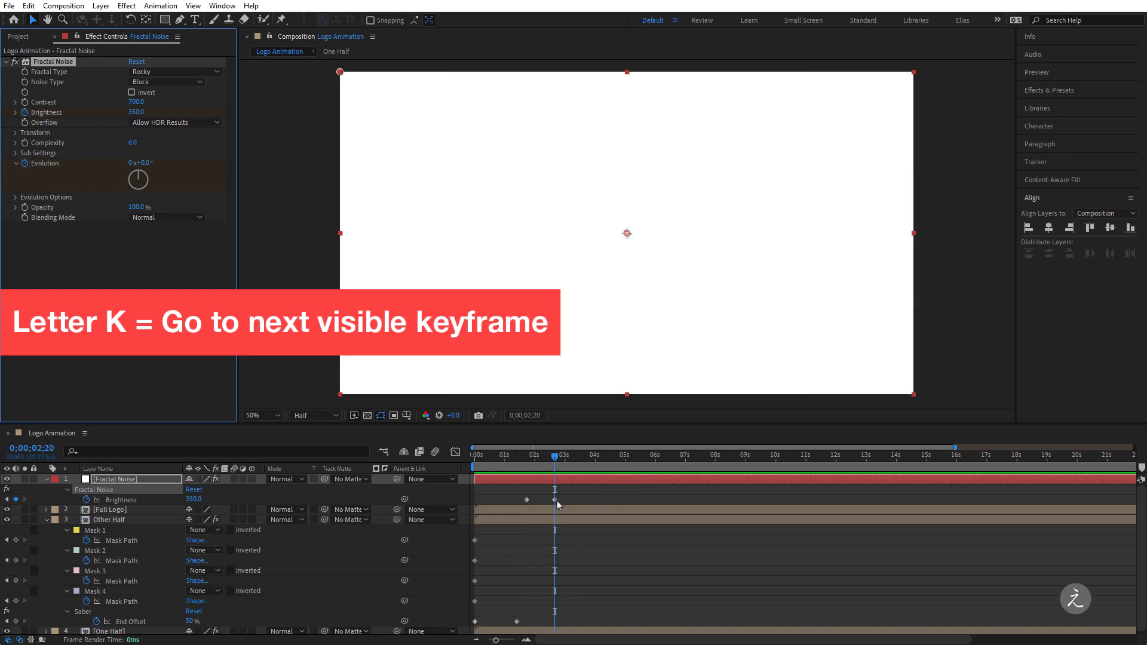
pyautogui.click(132, 162)
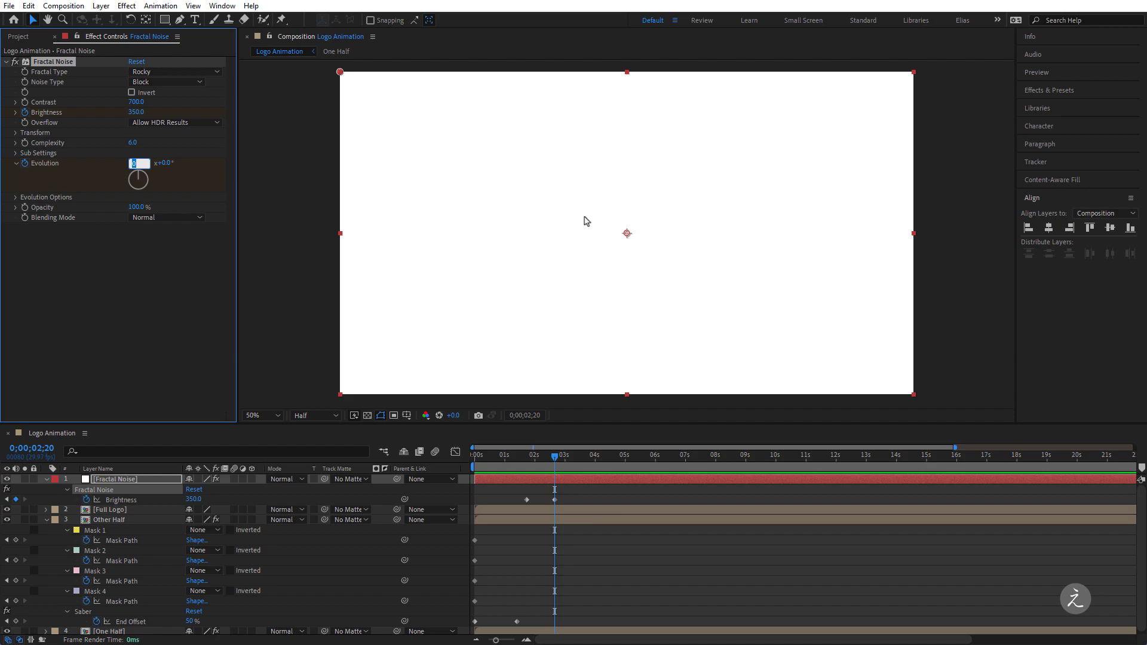
pyautogui.write('2')
pyautogui.press('Return')
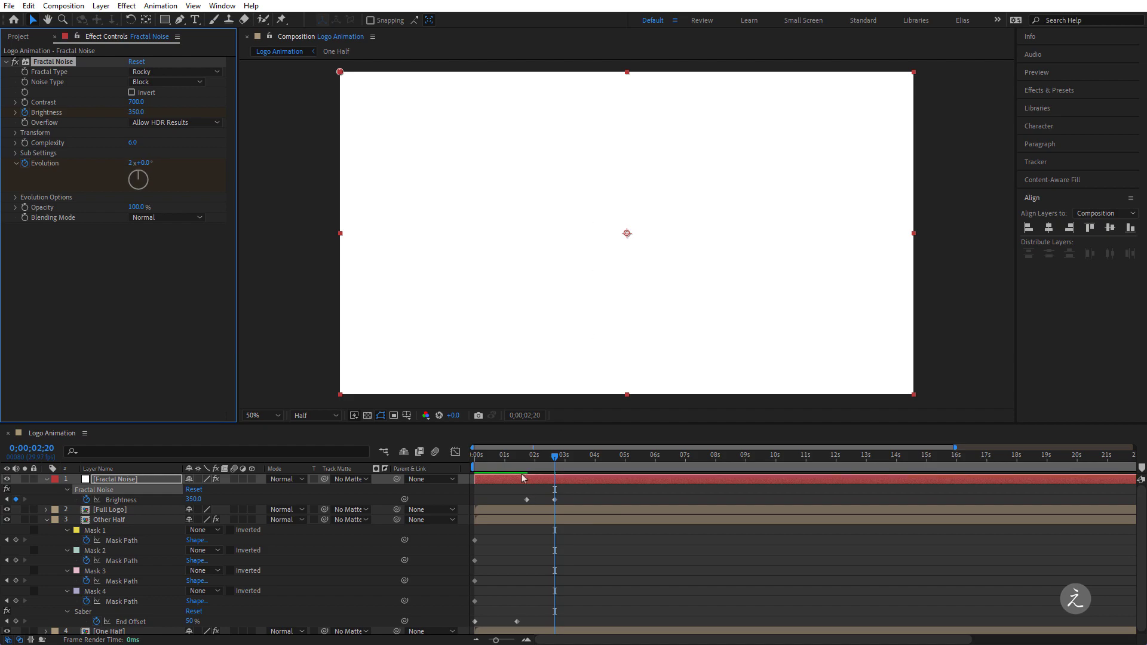
pyautogui.click(517, 462)
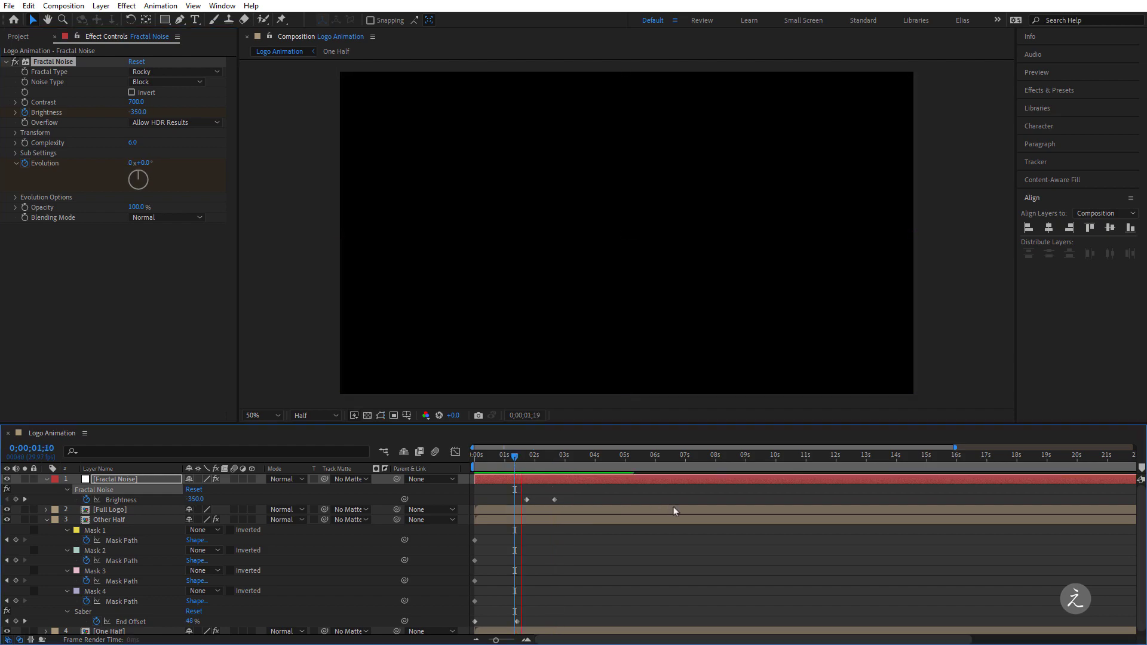
# Step: Align the ending Brightness and Evolution keyframes together at 0;00;02;27
pyautogui.click(539, 483)
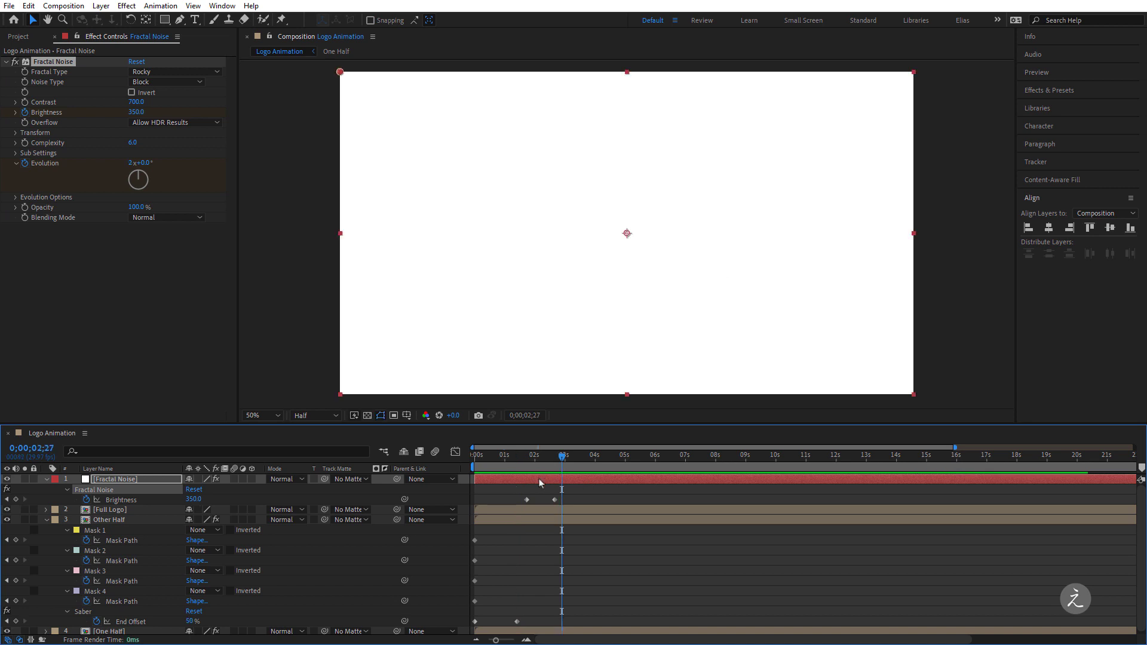
pyautogui.press('u')
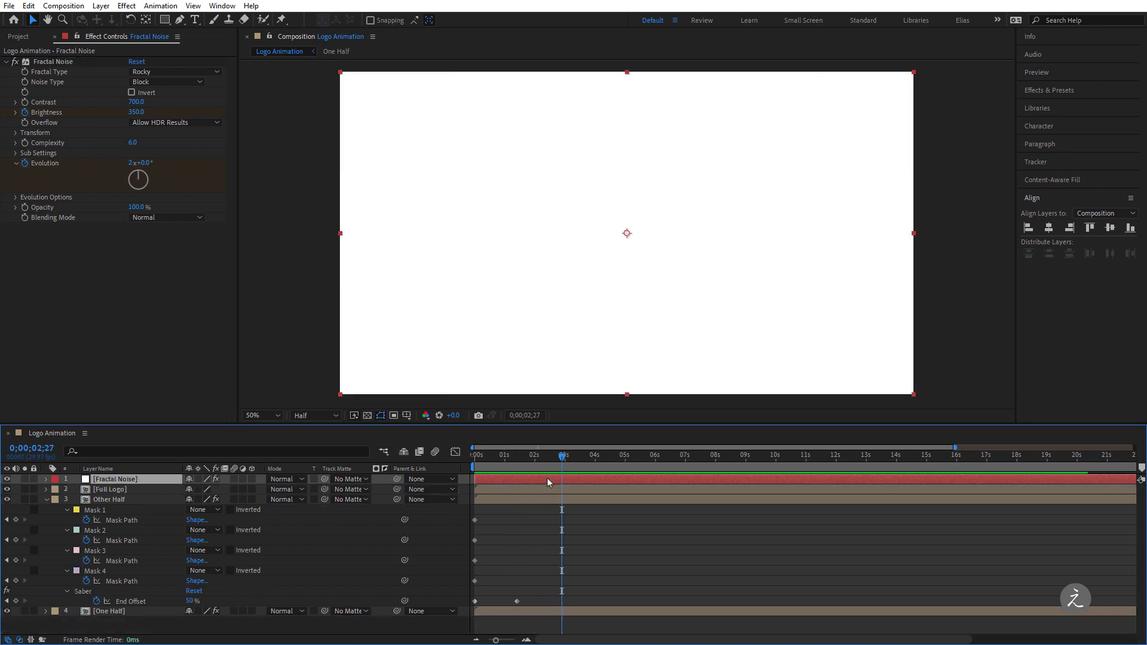
pyautogui.press('u')
pyautogui.click(555, 499)
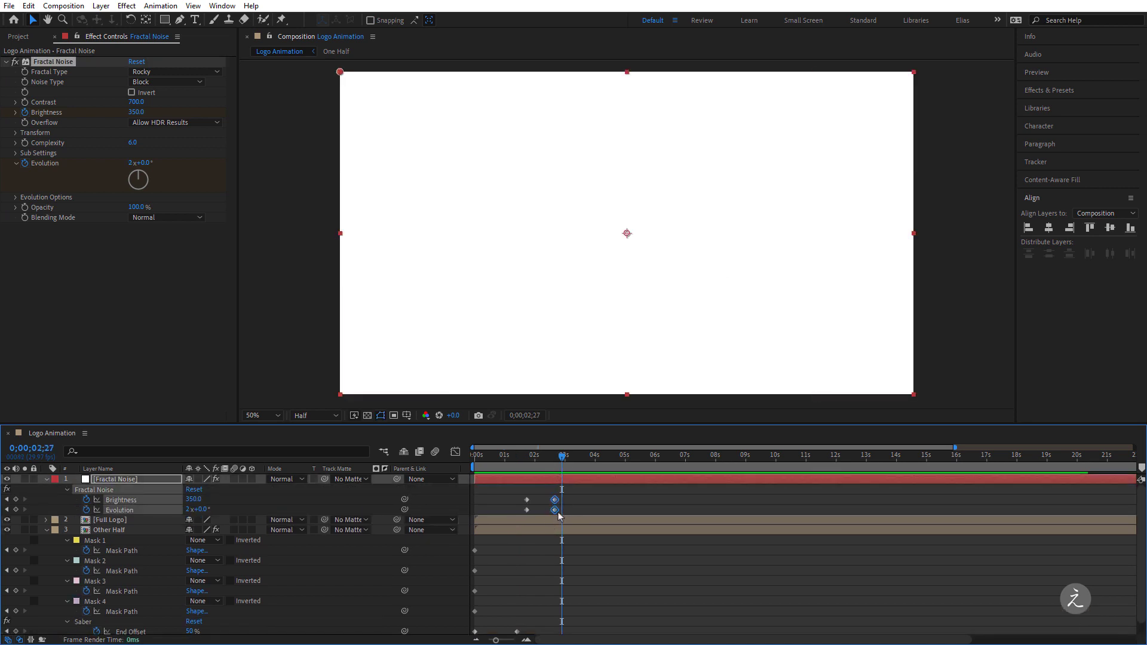
pyautogui.click(555, 510)
pyautogui.moveTo(559, 513)
pyautogui.mouseDown()
pyautogui.moveTo(551, 496)
pyautogui.moveTo(562, 512)
pyautogui.mouseUp()
pyautogui.moveTo(561, 456); pyautogui.dragTo(501, 458)
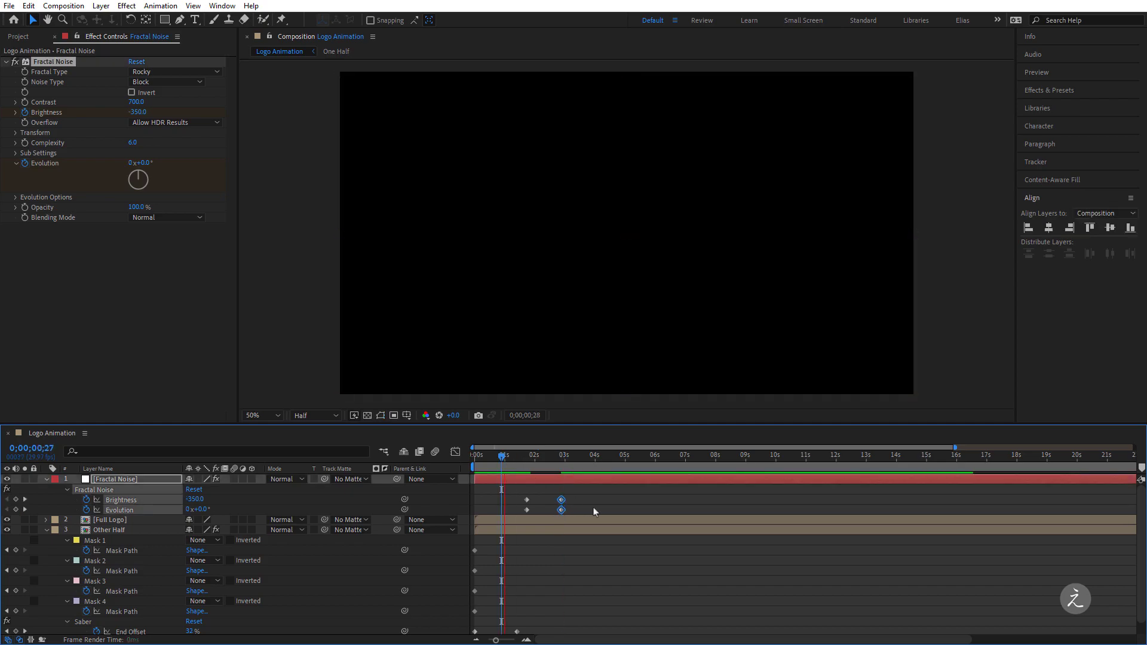
# Step: Preview the noise fading from black to white, then collapse the Fractal Noise layer
pyautogui.press('space')
pyautogui.press('space')
pyautogui.scroll(-1, 564, 552)
pyautogui.scroll(1, 564, 545)
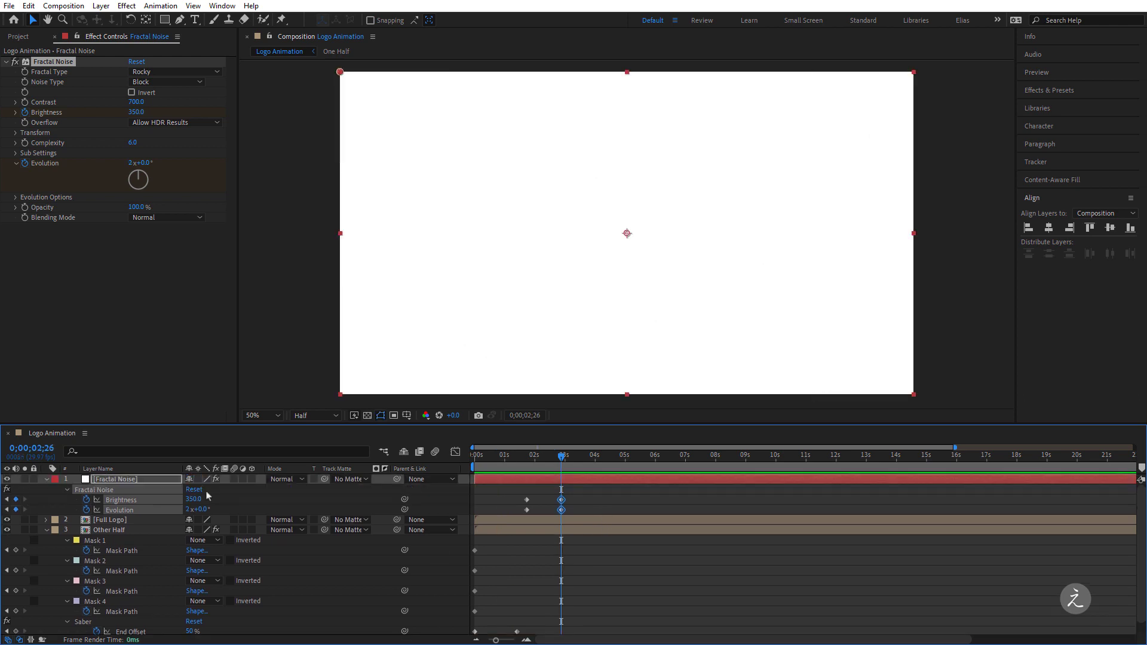
pyautogui.click(127, 480)
pyautogui.click(46, 479)
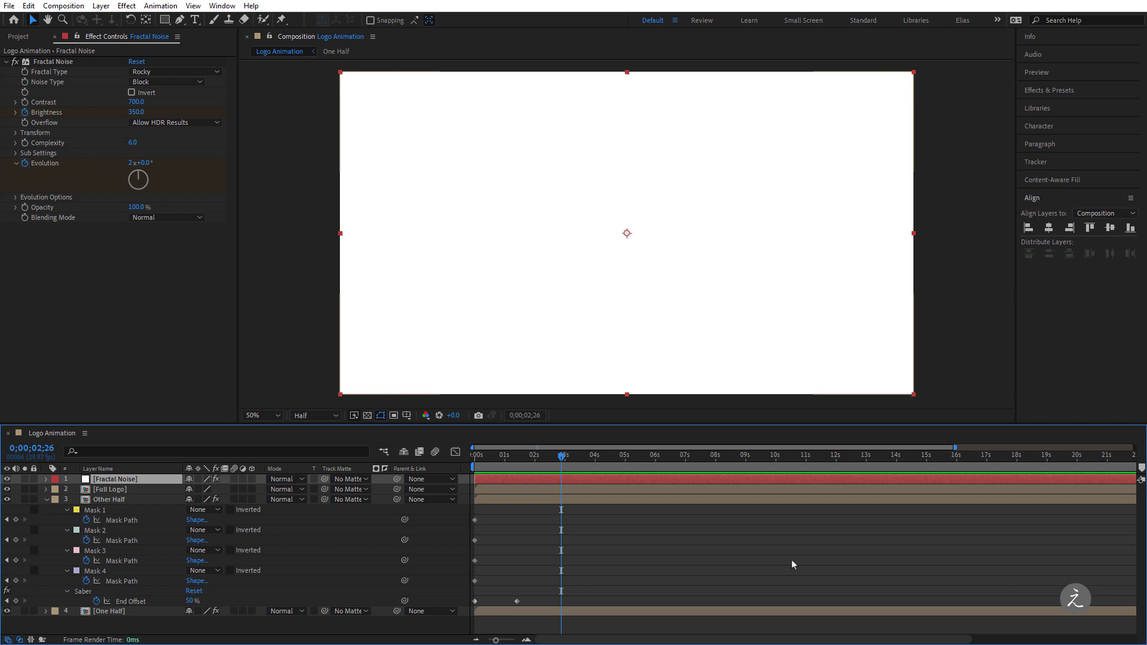
# Step: Set Full Logo's track matte to Fractal Noise as a Luma Matte
pyautogui.click(47, 499)
pyautogui.click(142, 491)
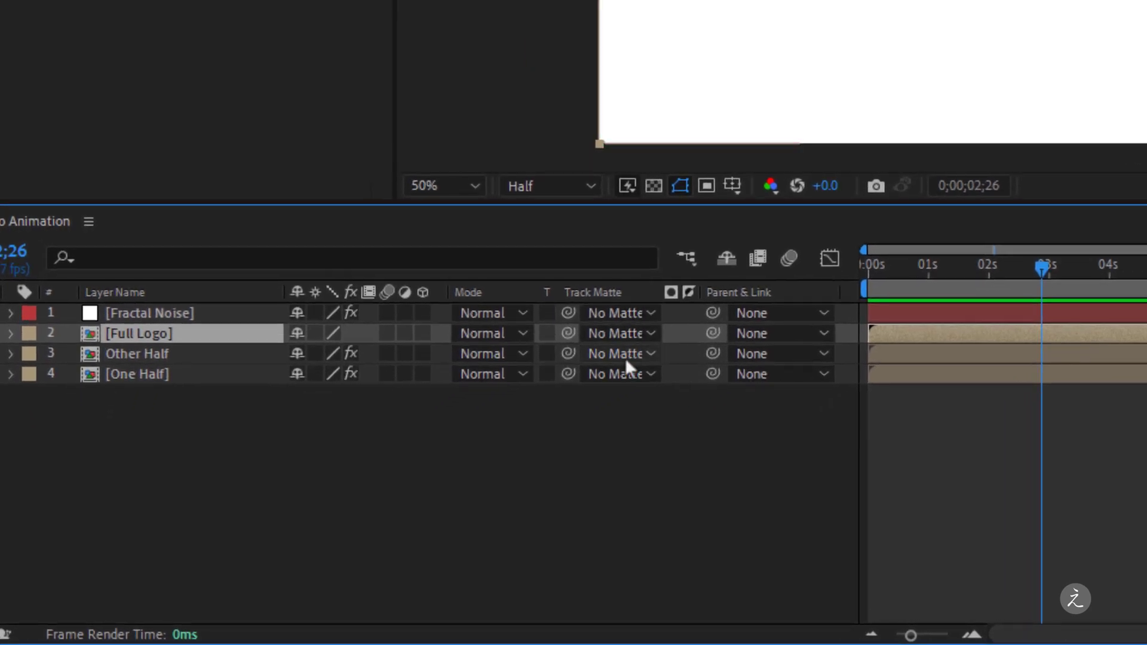
pyautogui.click(644, 335)
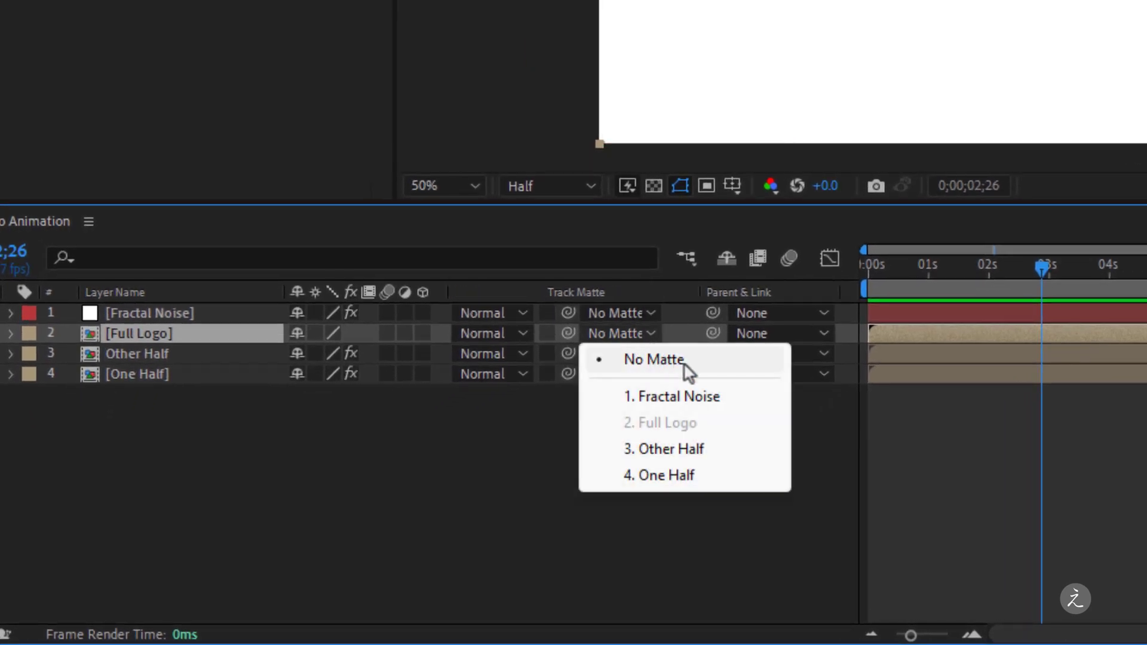
pyautogui.click(744, 399)
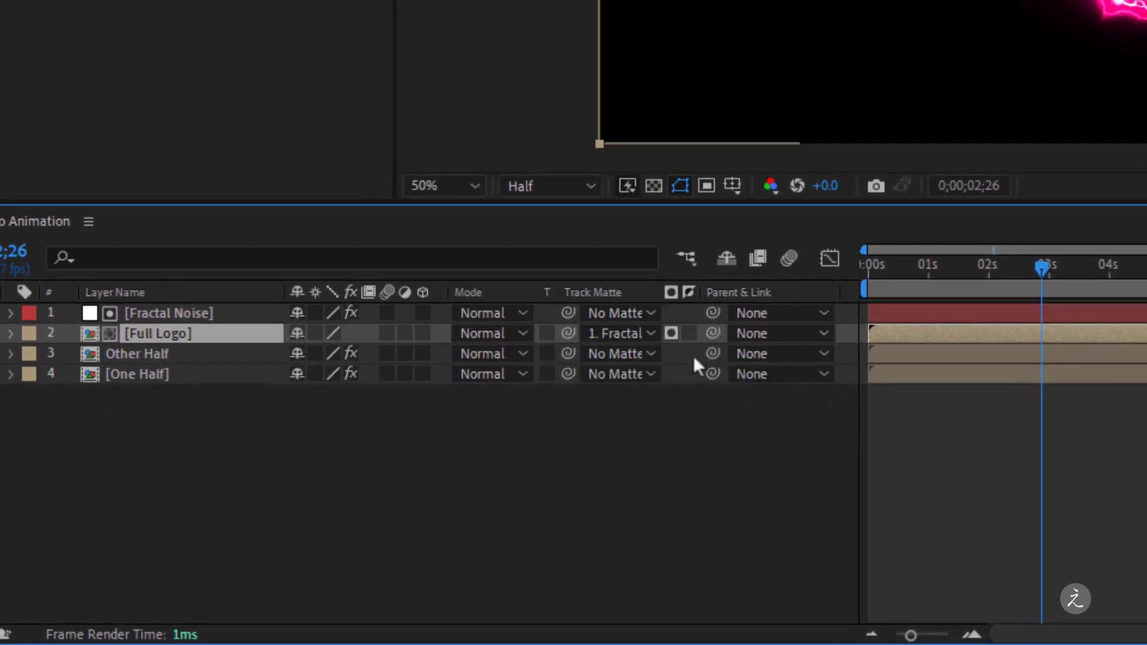
pyautogui.click(671, 334)
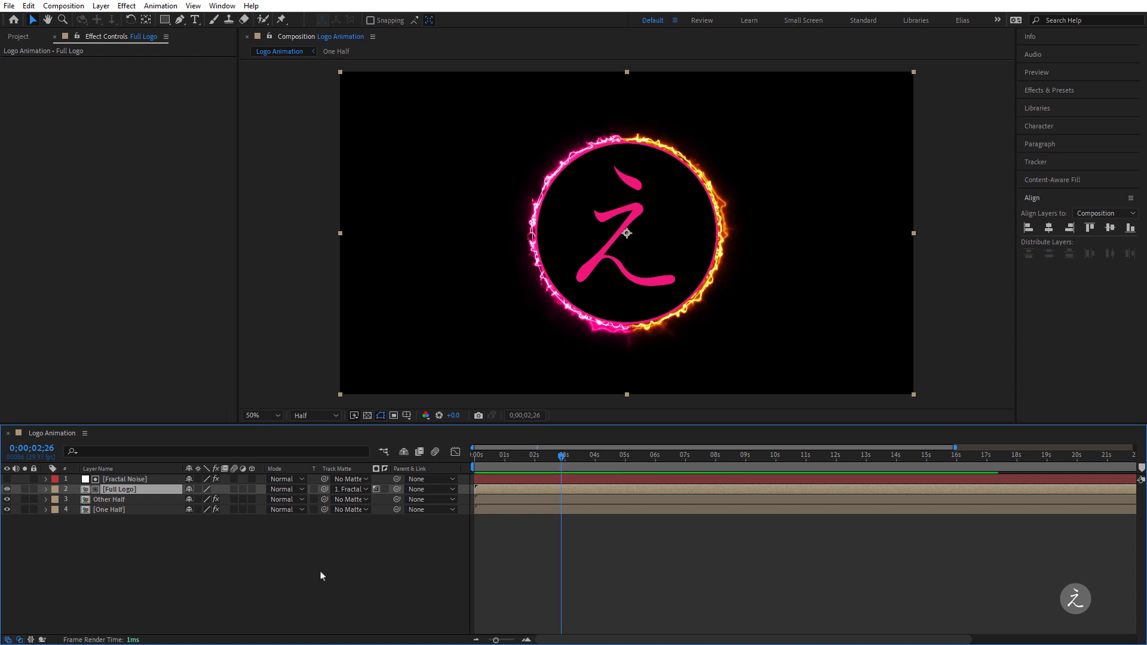
pyautogui.moveTo(563, 460); pyautogui.dragTo(501, 466)
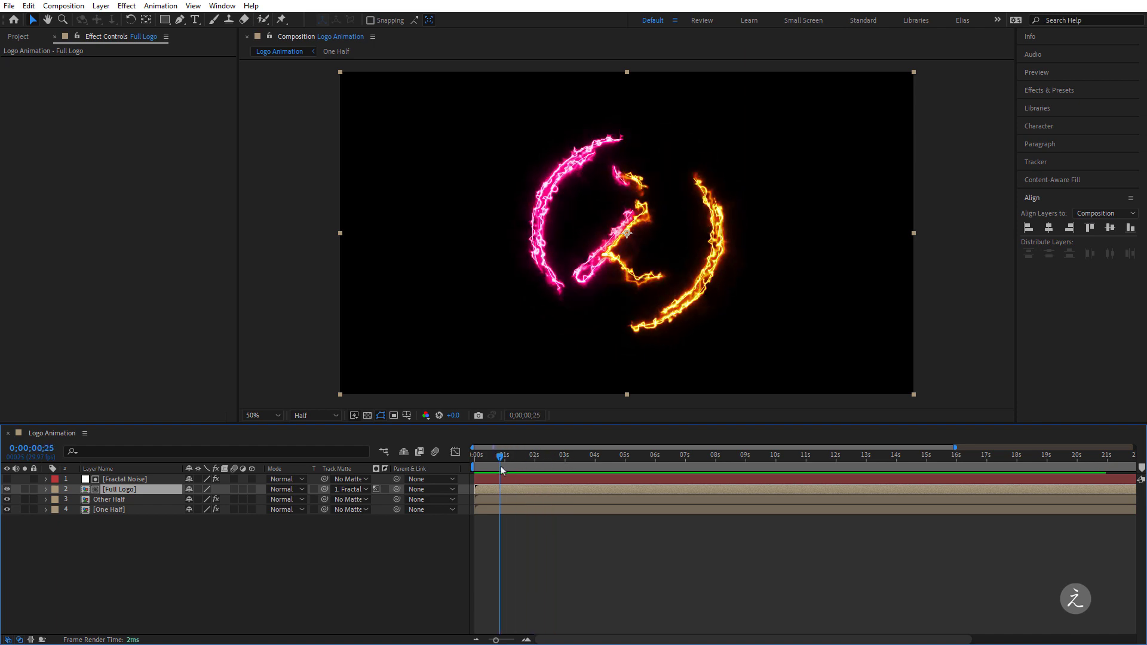
pyautogui.press('space')
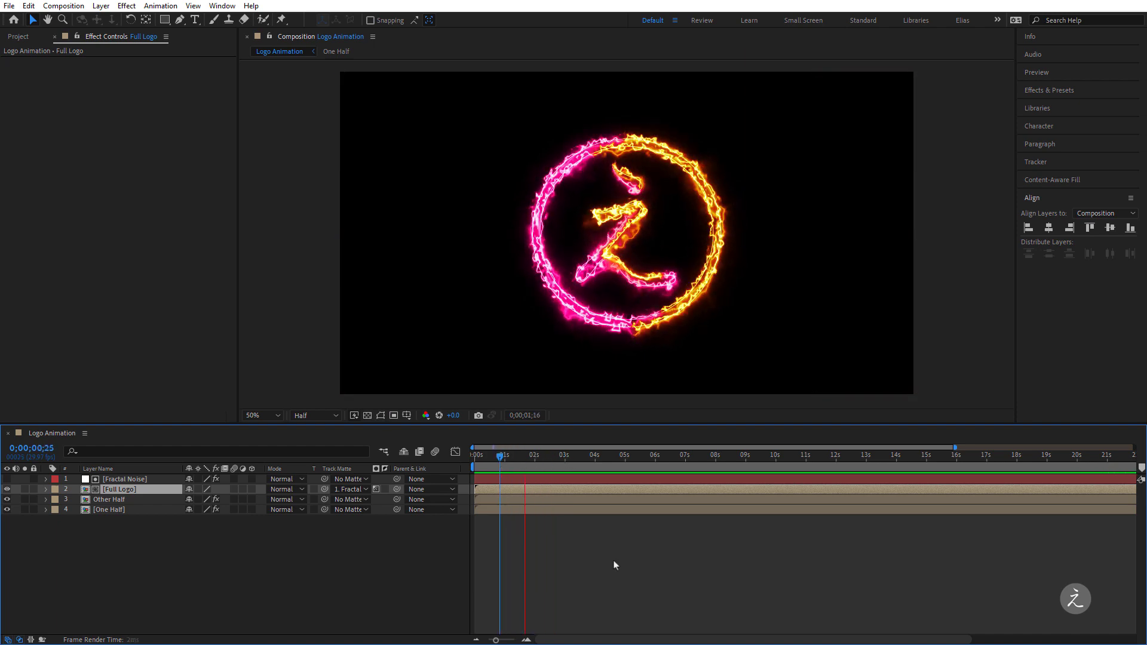
pyautogui.moveTo(578, 458); pyautogui.dragTo(493, 465)
pyautogui.press('space')
pyautogui.click(554, 466)
pyautogui.moveTo(557, 457)
pyautogui.mouseDown()
pyautogui.moveTo(514, 458)
pyautogui.moveTo(563, 465)
pyautogui.mouseUp()
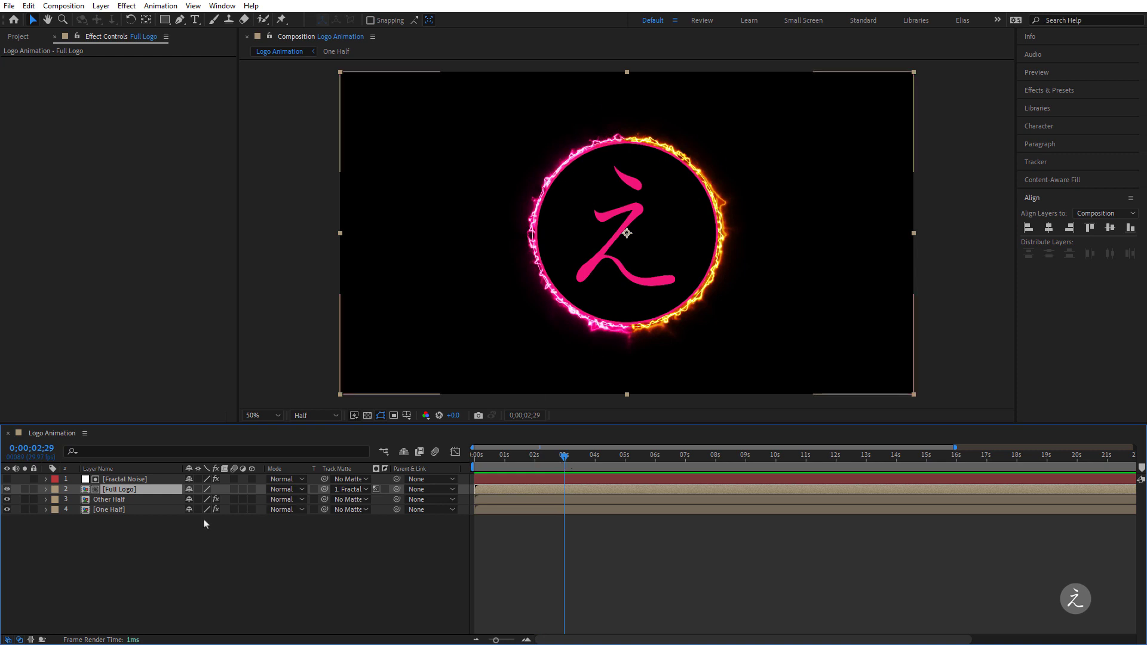
# Step: Keyframe One Half's Saber Core Size from 1.00 at 0;00;02;29 to 0.00 at 0;00;03;24
pyautogui.click(137, 510)
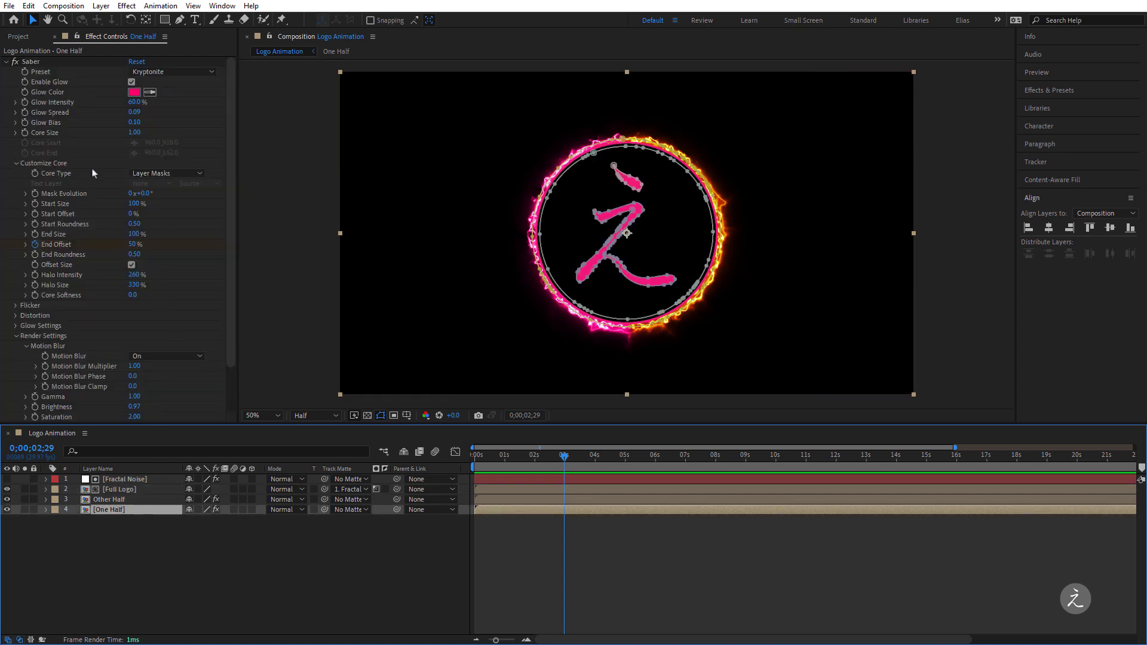
pyautogui.click(25, 133)
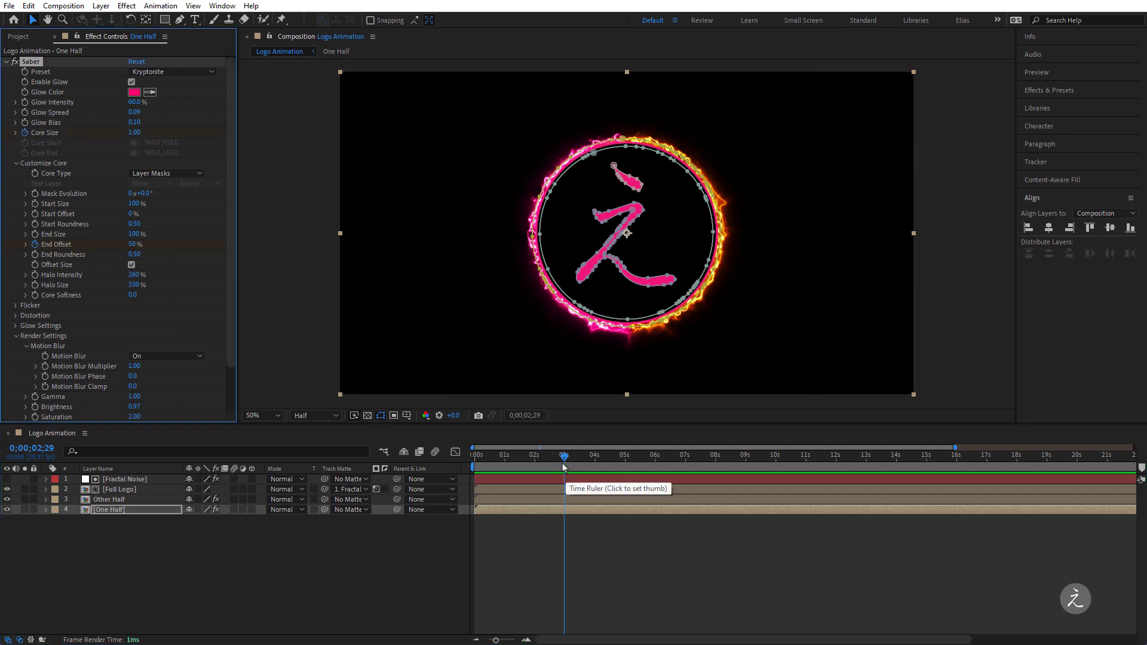
pyautogui.press('u')
pyautogui.moveTo(563, 462); pyautogui.dragTo(589, 463)
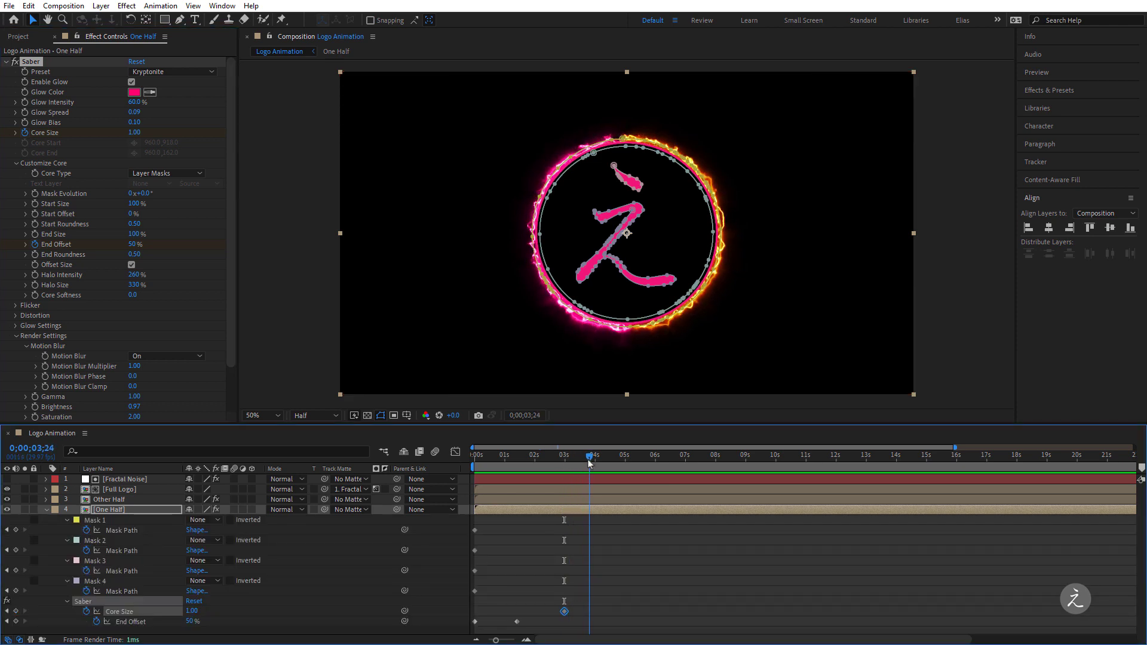
pyautogui.click(135, 132)
pyautogui.write('0')
pyautogui.press('Return')
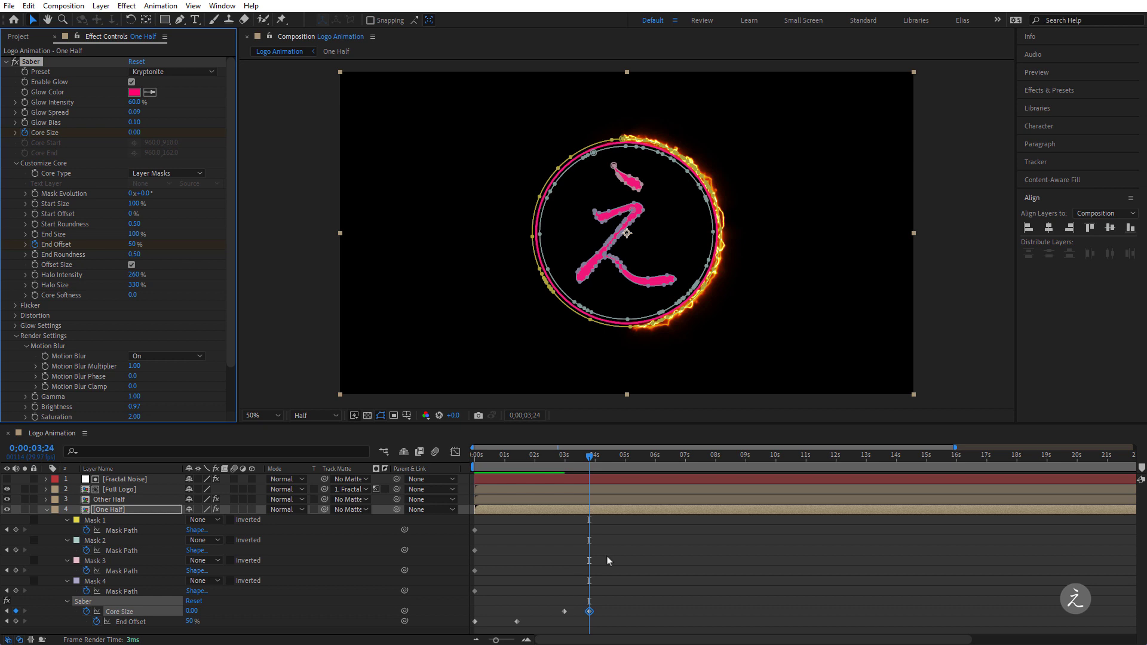
pyautogui.press('j')
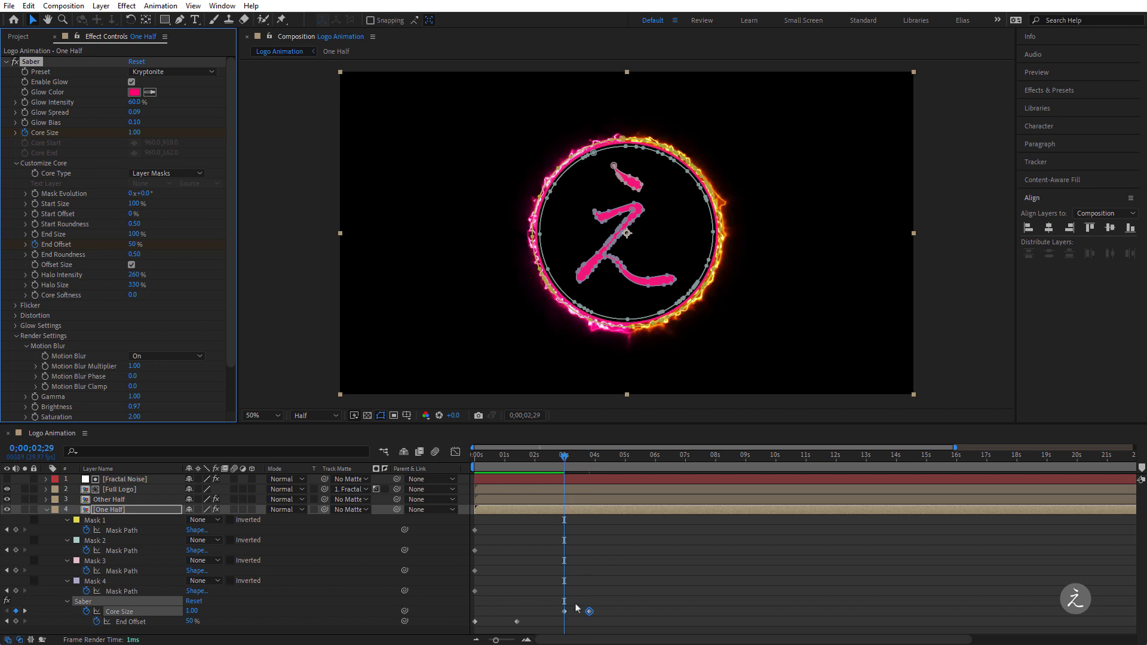
pyautogui.click(134, 501)
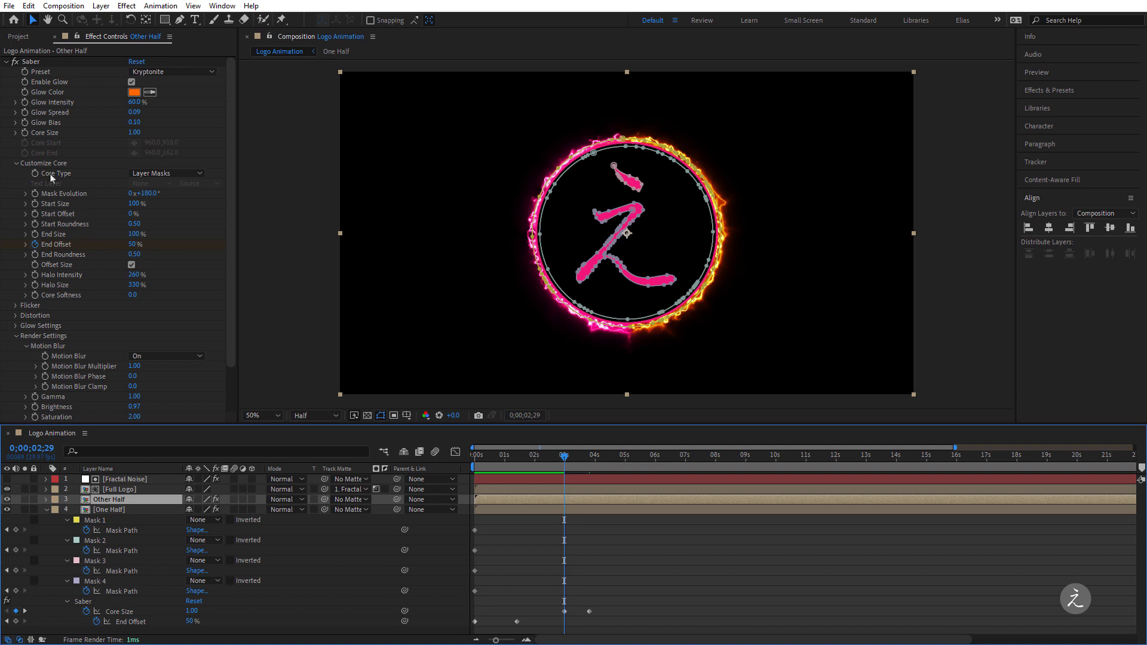
# Step: Set Other Half's Saber Core Size to 0.00 at 0;00;03;24
pyautogui.click(26, 136)
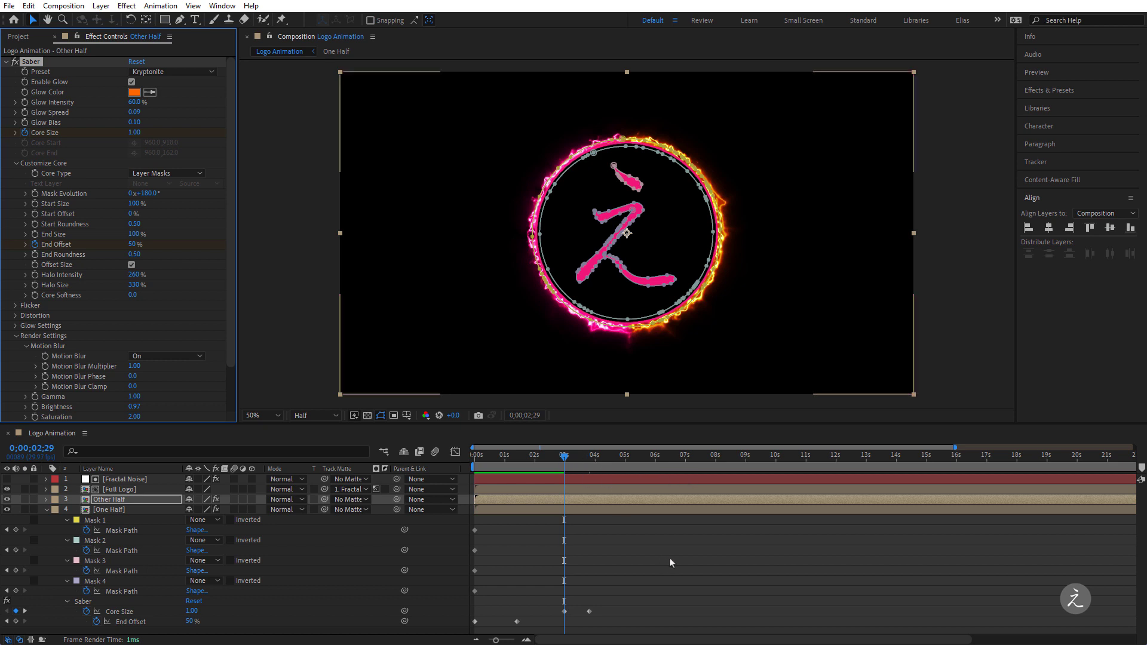
pyautogui.press('k')
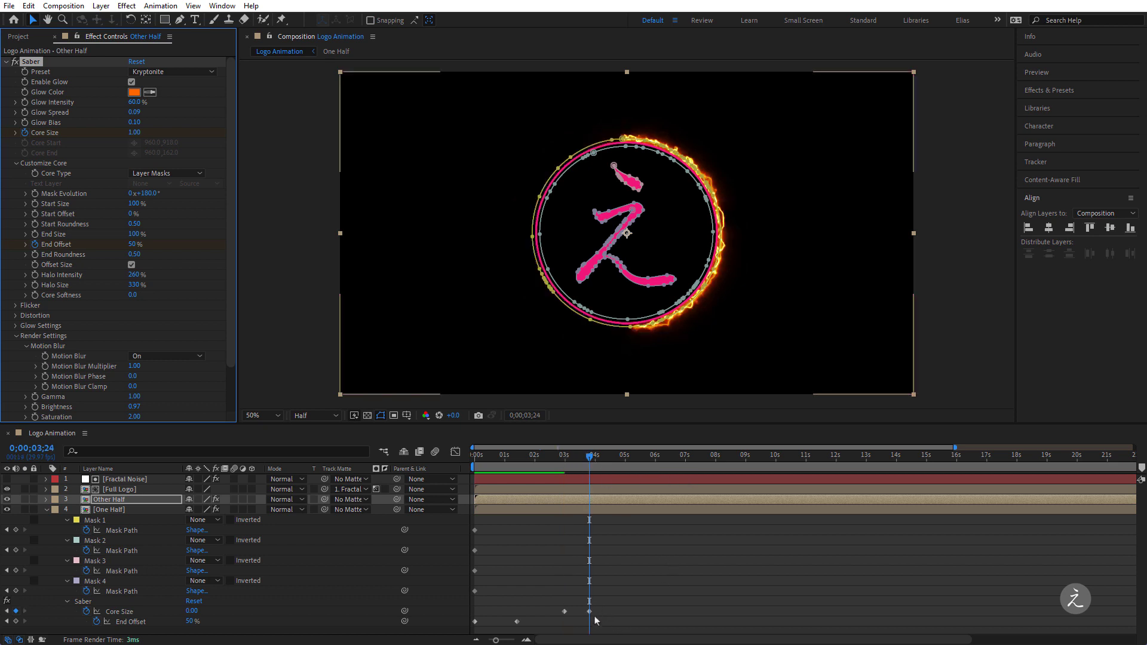
pyautogui.click(134, 133)
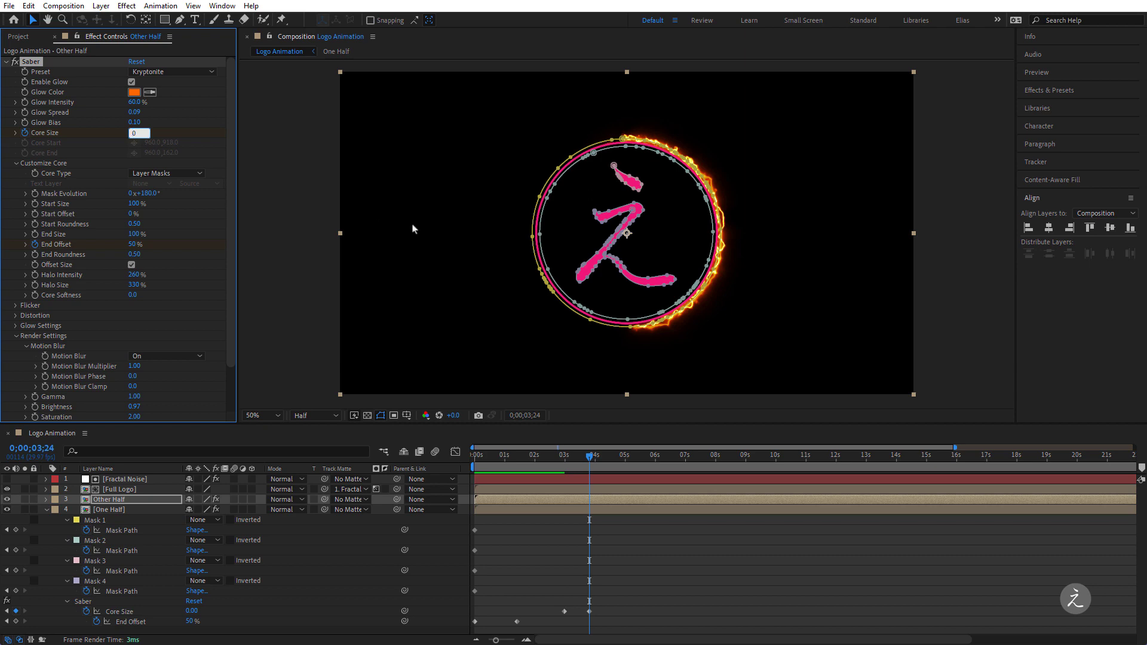
pyautogui.press('Return')
# Step: Preview the whole animation and inspect it around the one-second mark
pyautogui.press('space')
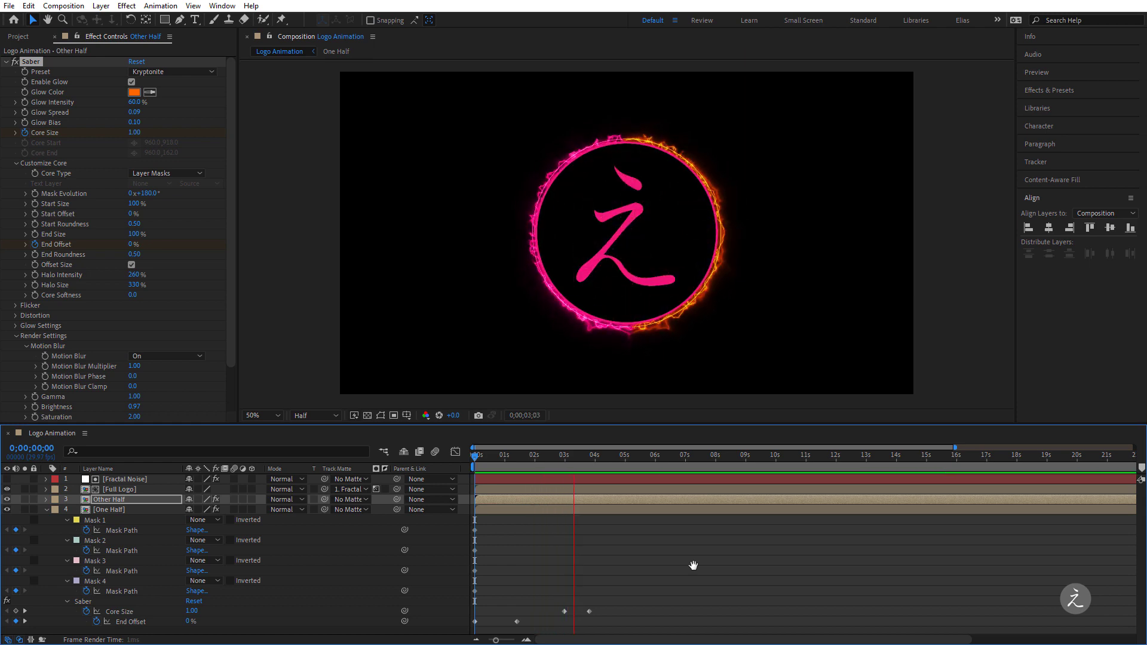
pyautogui.press('space')
pyautogui.moveTo(606, 459); pyautogui.dragTo(511, 459)
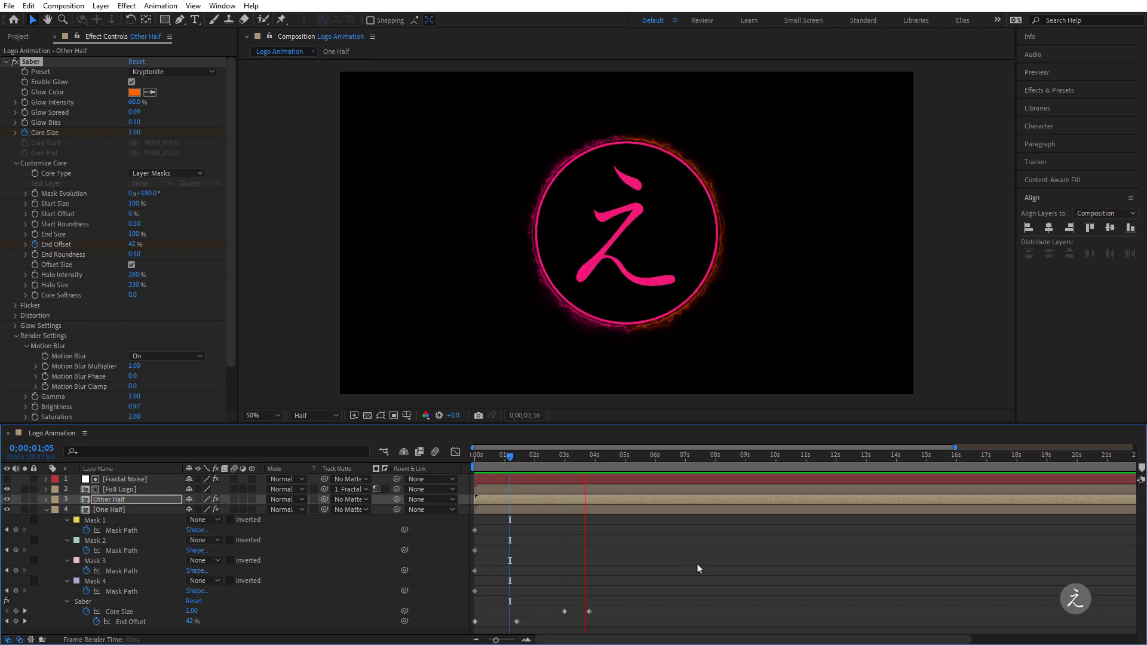
pyautogui.press('space')
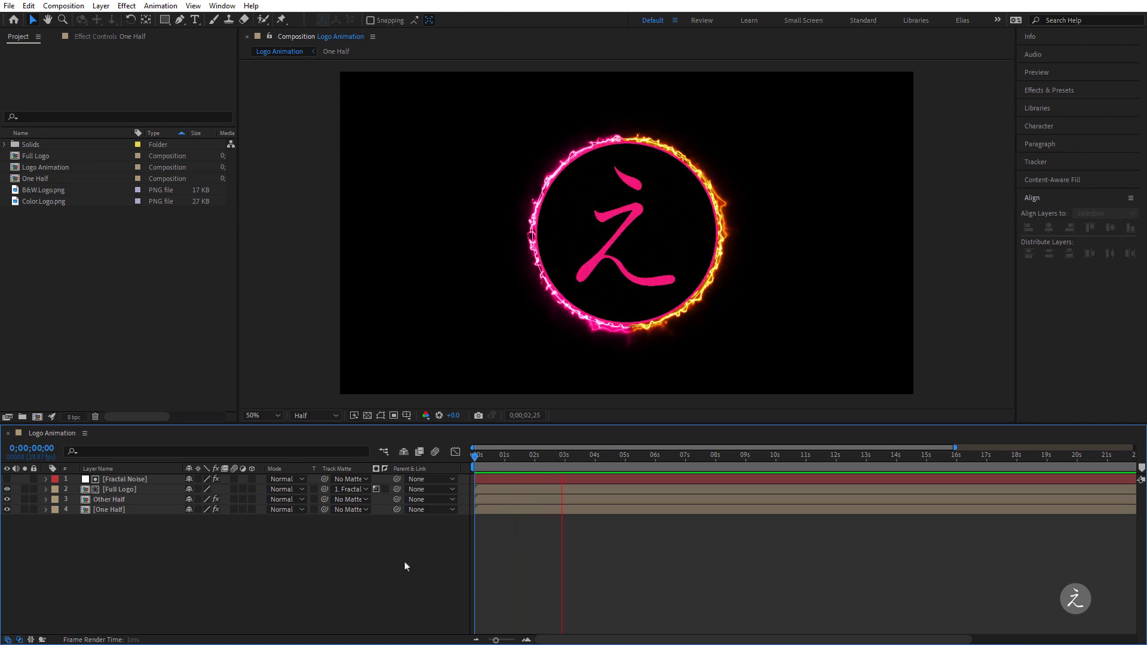
# Step: Create a black, comp-sized 1920×1080 solid layer named Particles
pyautogui.press('space')
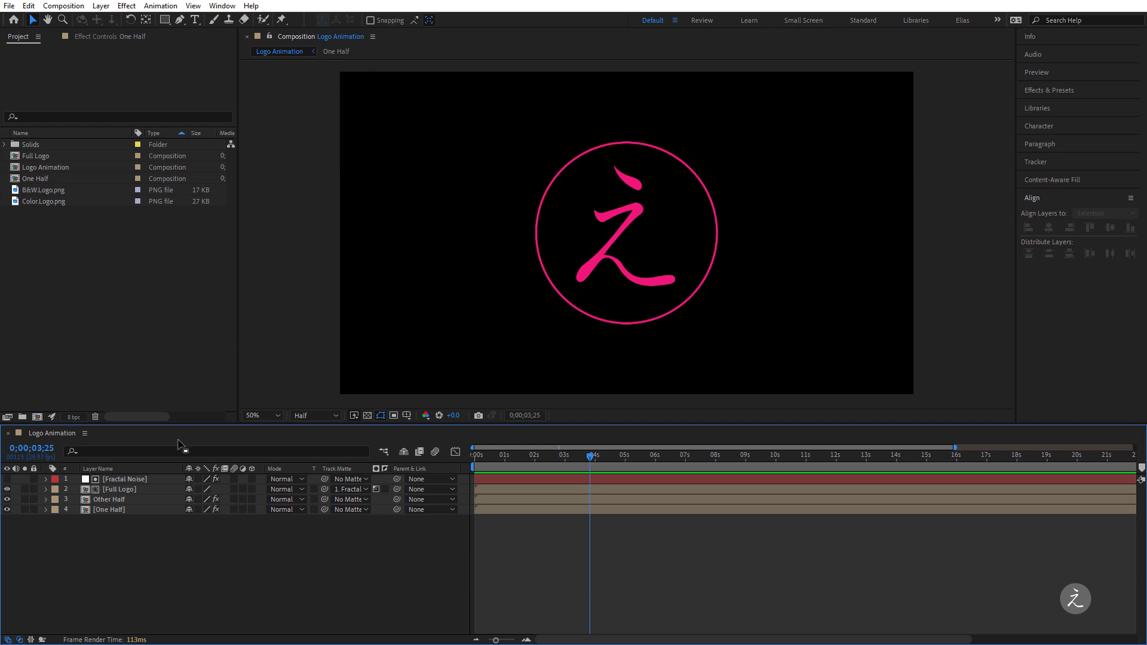
pyautogui.click(105, 5)
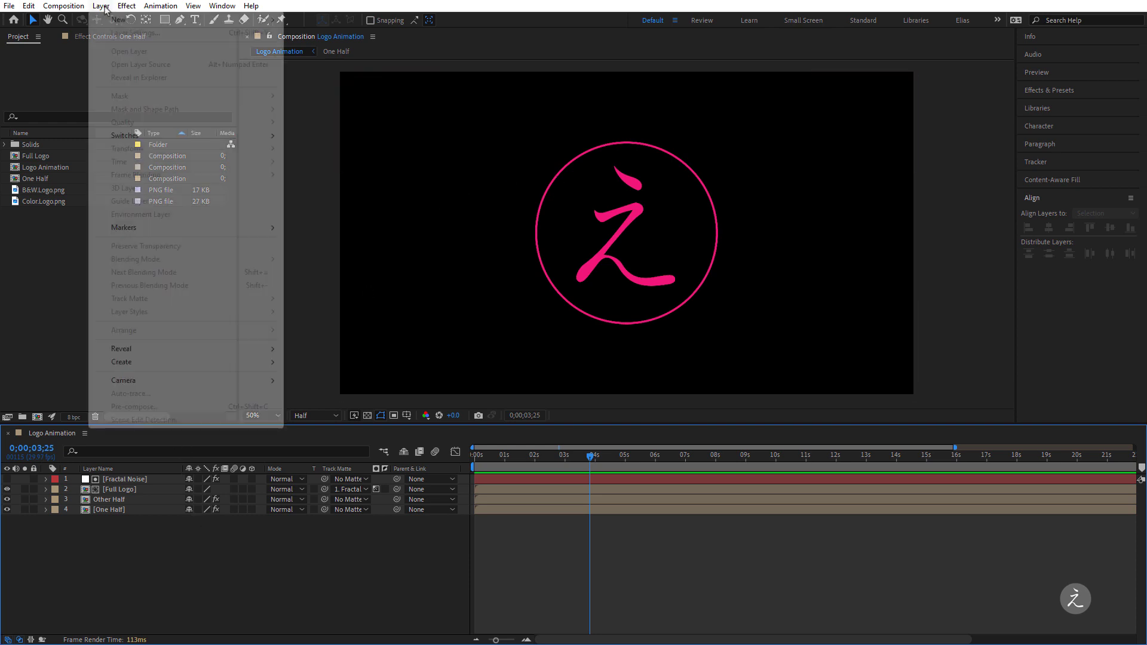
pyautogui.moveTo(263, 20)
pyautogui.click(350, 34)
pyautogui.write('Particles')
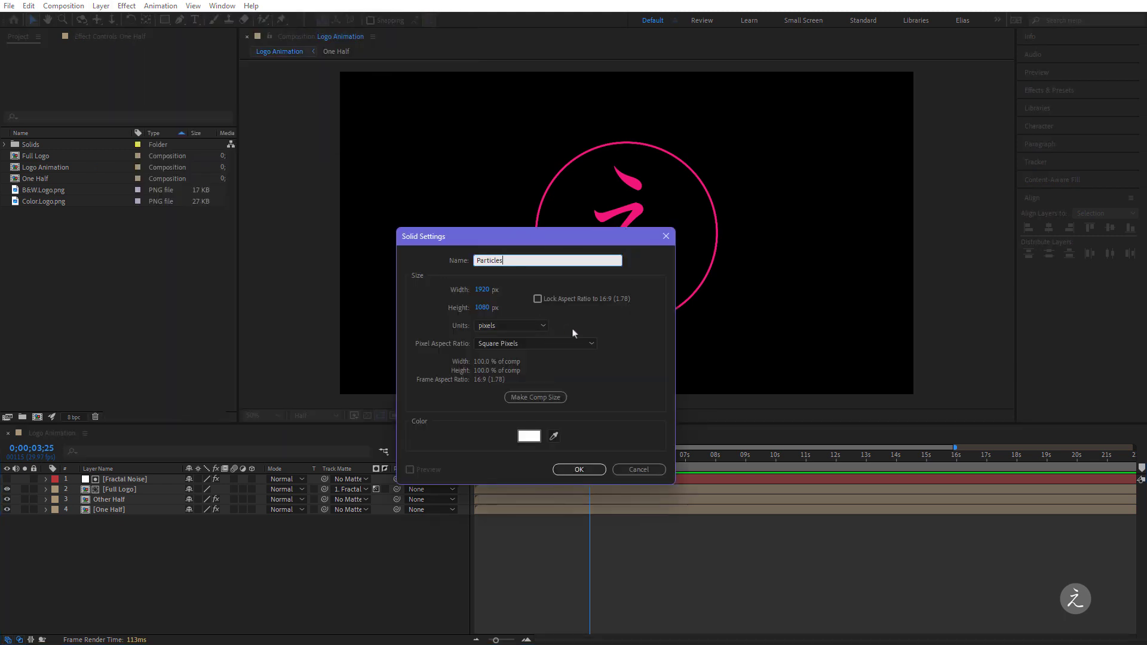
pyautogui.click(529, 436)
pyautogui.moveTo(342, 440); pyautogui.dragTo(411, 501)
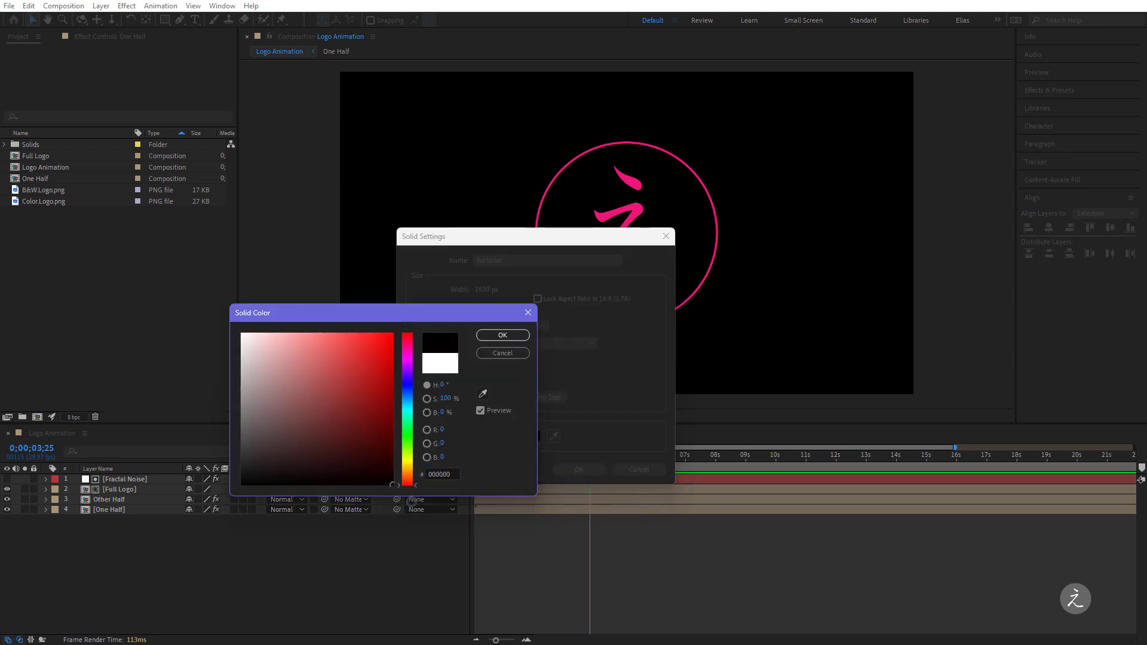
pyautogui.click(502, 335)
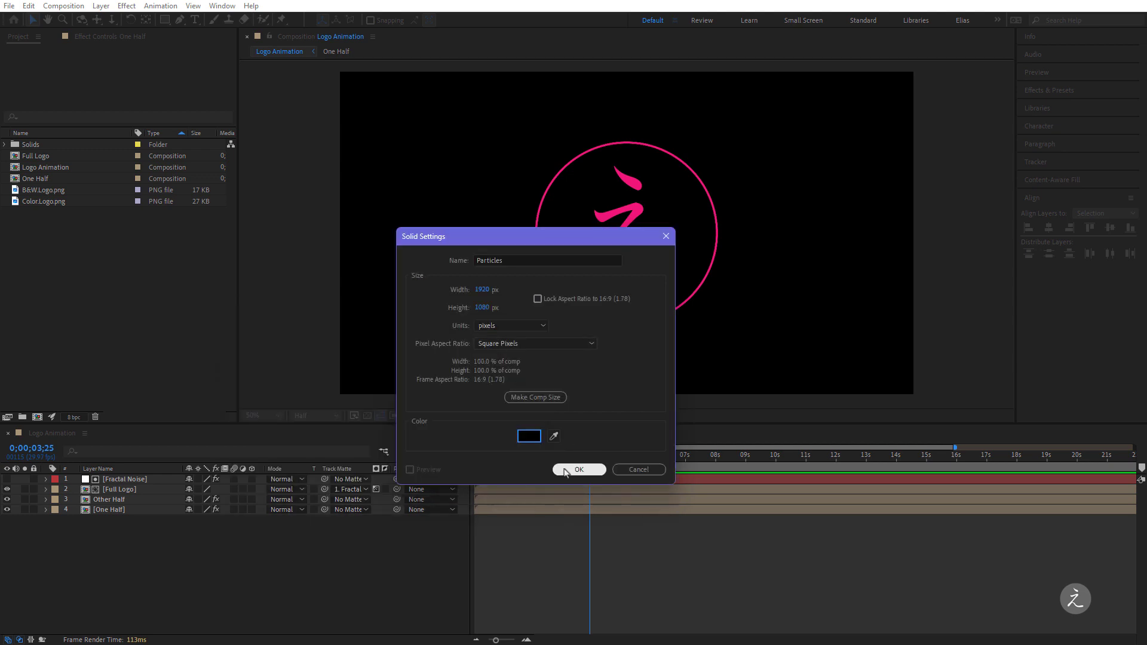
pyautogui.click(539, 396)
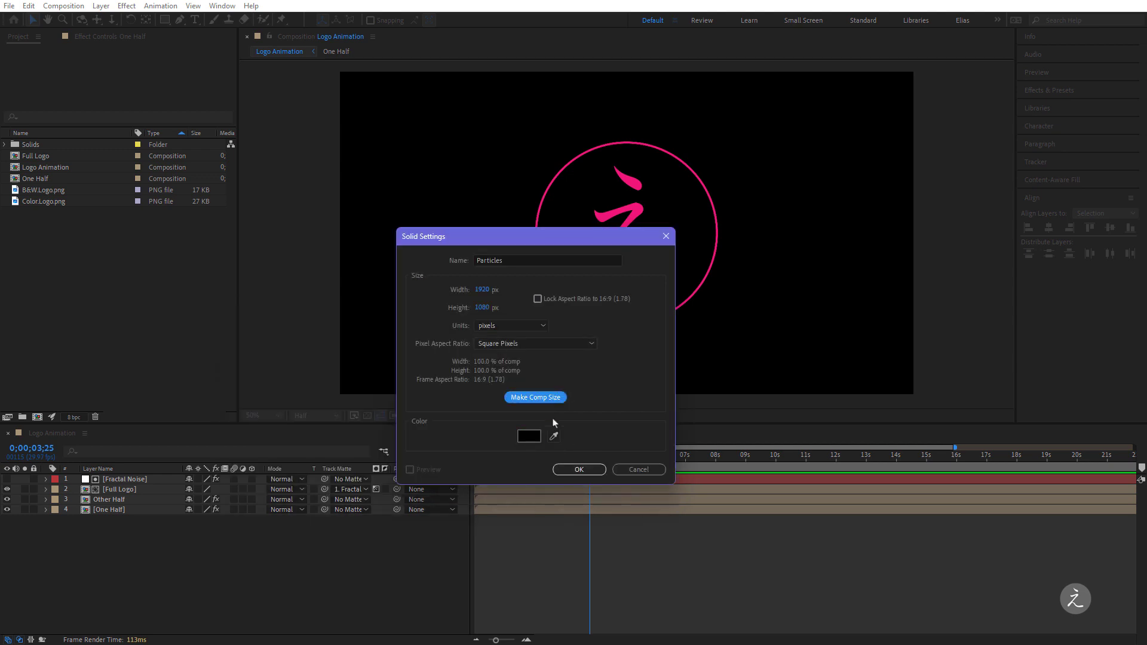
pyautogui.click(578, 470)
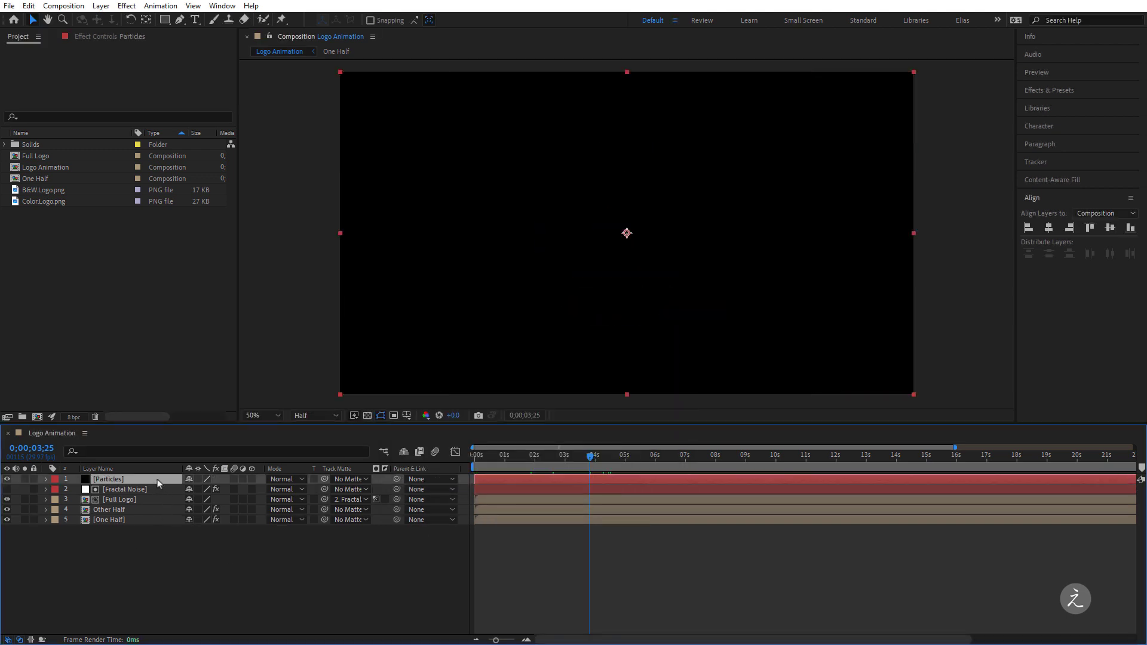
# Step: Drag the Particles layer below One Half to the bottom of the layer stack
pyautogui.moveTo(157, 479); pyautogui.dragTo(160, 539)
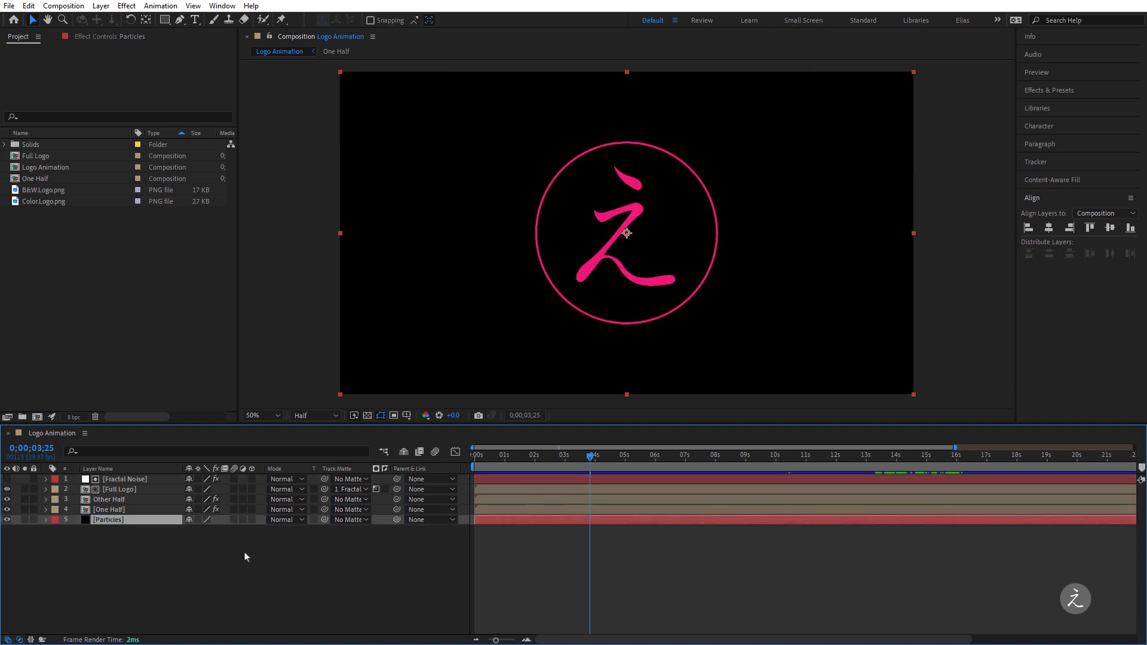
pyautogui.click(133, 7)
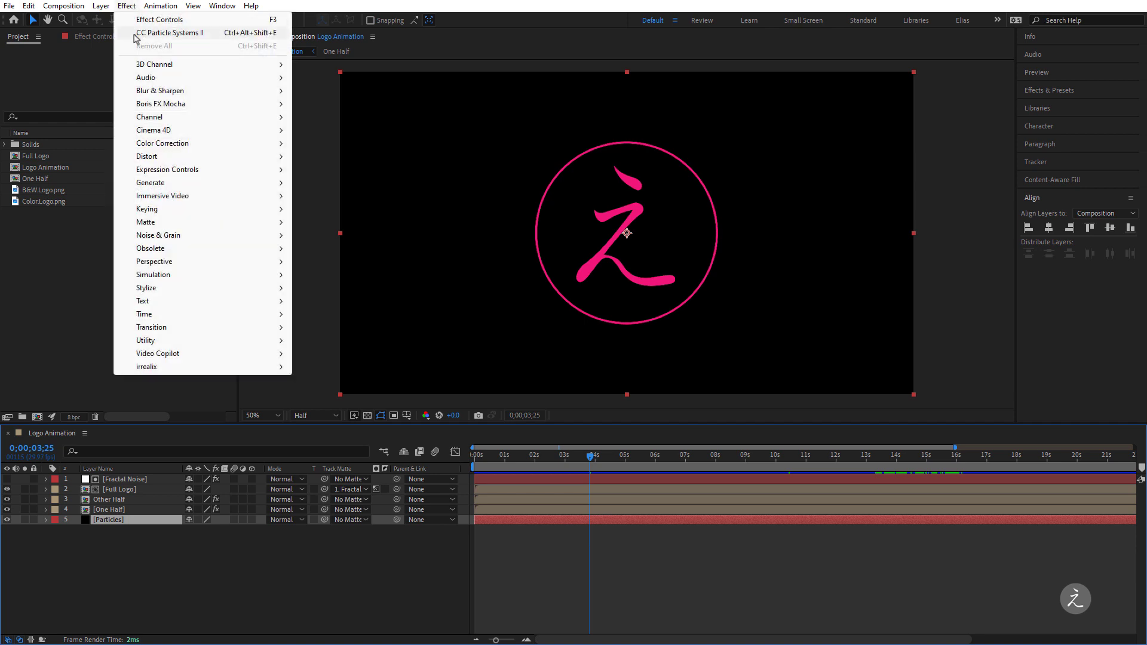
pyautogui.moveTo(209, 275)
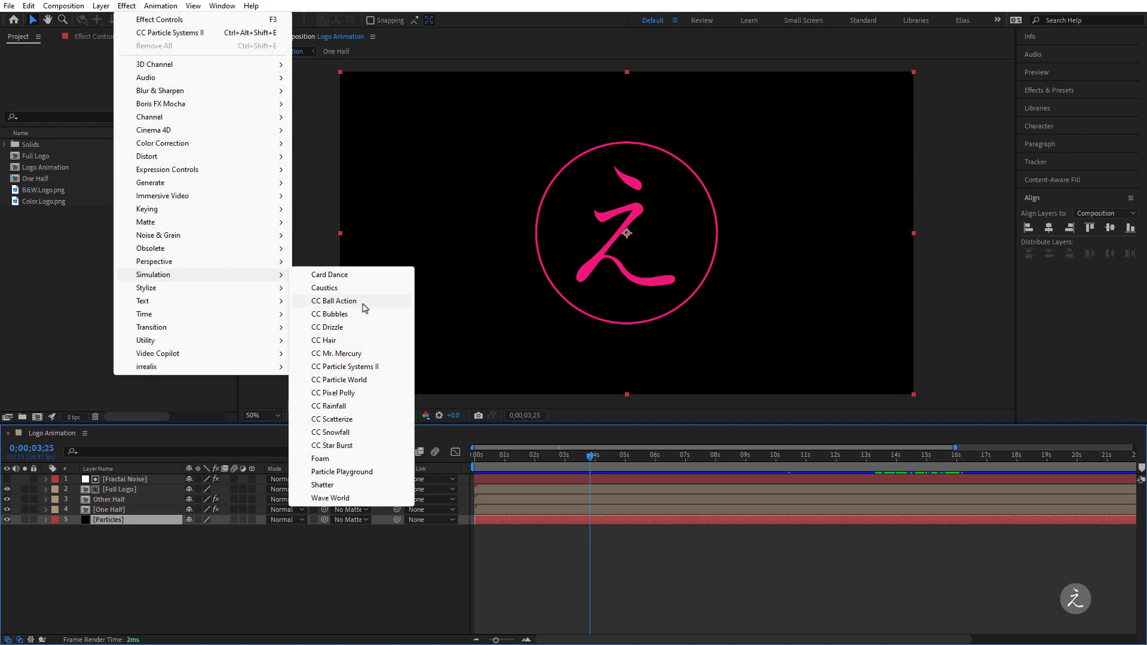
# Step: Apply CC Particle Systems II to Particles with Birth Rate 1.0 and Longevity 1.0
pyautogui.click(396, 368)
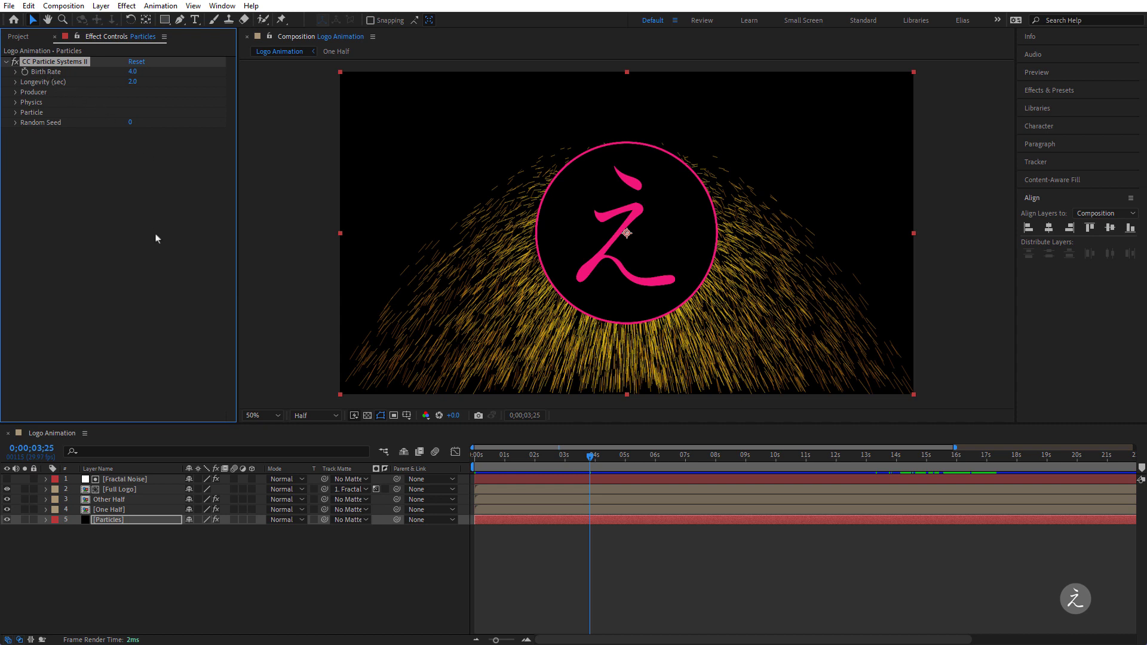
pyautogui.click(133, 72)
pyautogui.write('1')
pyautogui.press('Return')
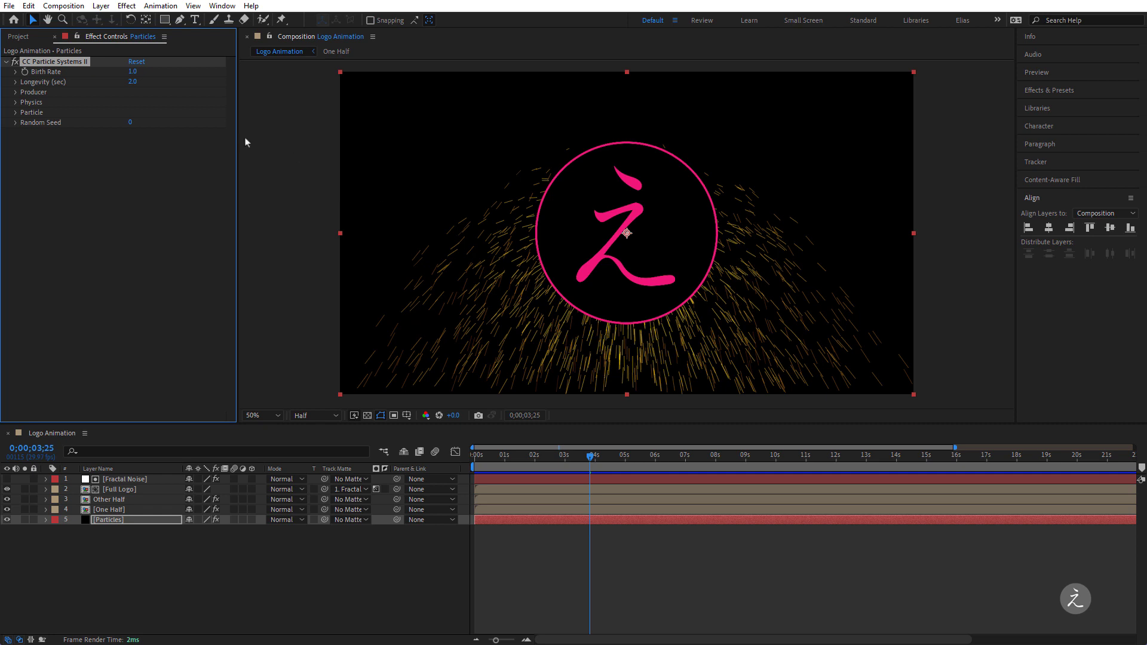
pyautogui.click(133, 82)
pyautogui.press('Return')
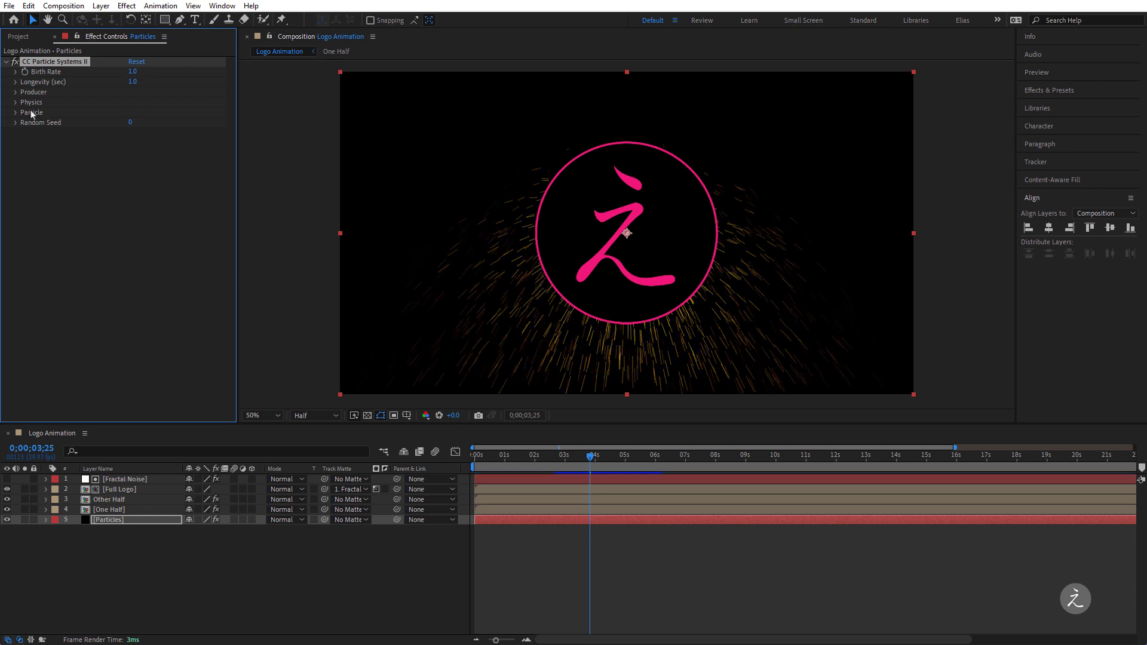
# Step: Set the Producer Radius X and Radius Y both to 100
pyautogui.click(15, 94)
pyautogui.click(132, 112)
pyautogui.write('0')
pyautogui.press('Return')
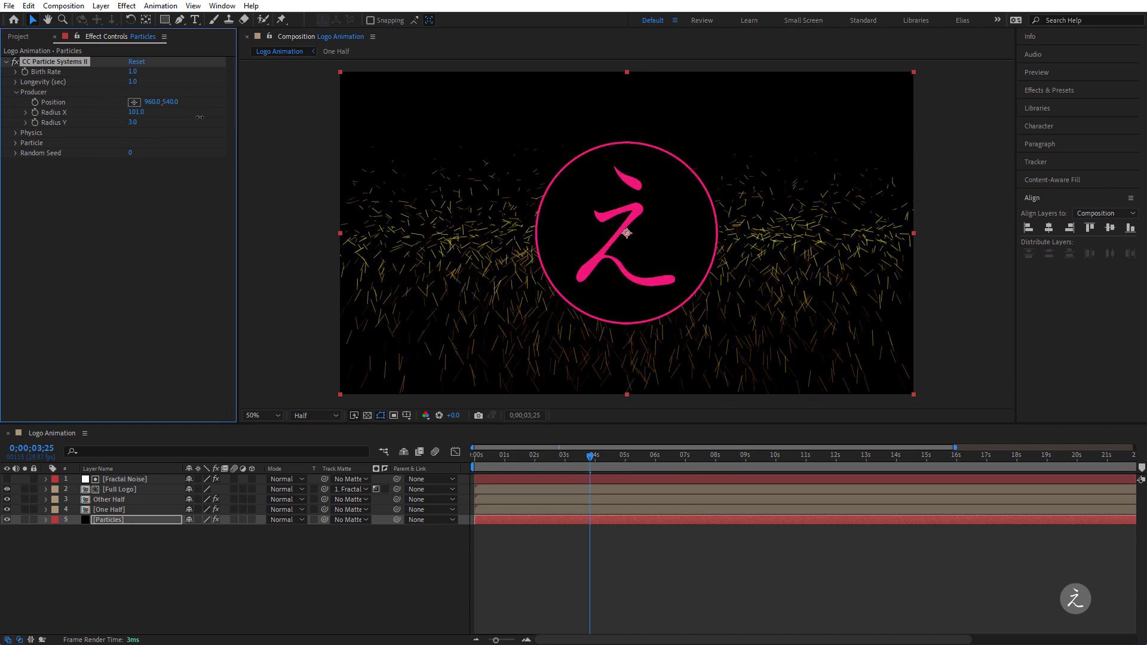
pyautogui.moveTo(135, 112); pyautogui.dragTo(178, 119)
pyautogui.click(134, 112)
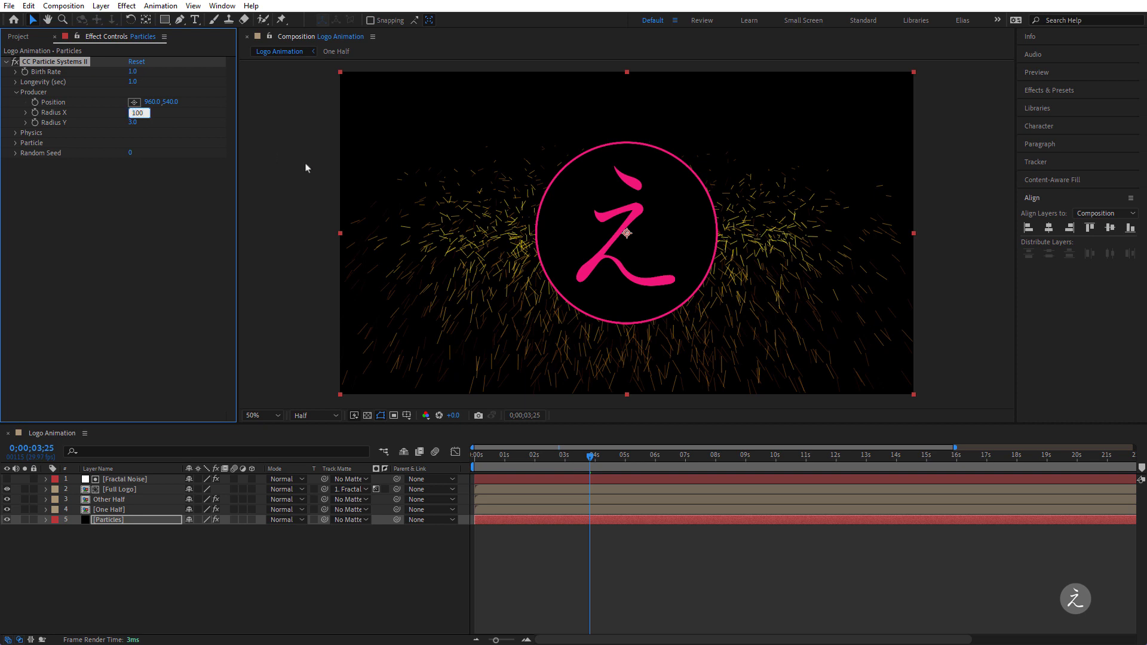
pyautogui.press('Return')
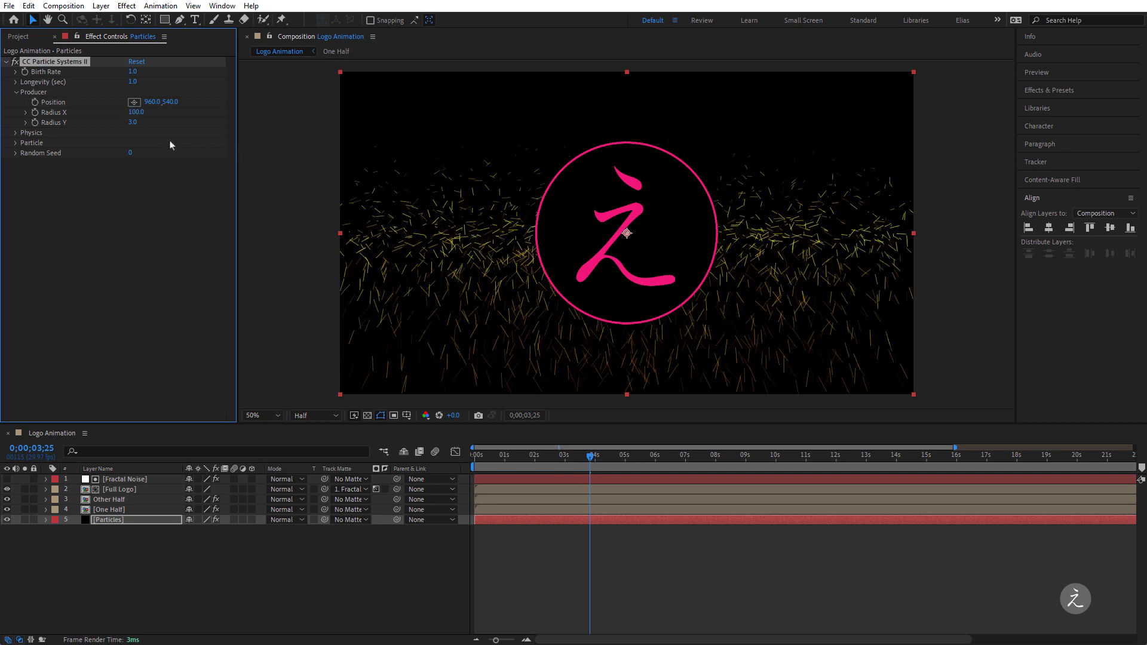
pyautogui.click(132, 123)
pyautogui.press('Return')
# Step: Preview the particles from 0;00;01;06
pyautogui.click(529, 458)
pyautogui.moveTo(530, 457); pyautogui.dragTo(511, 457)
pyautogui.press('space')
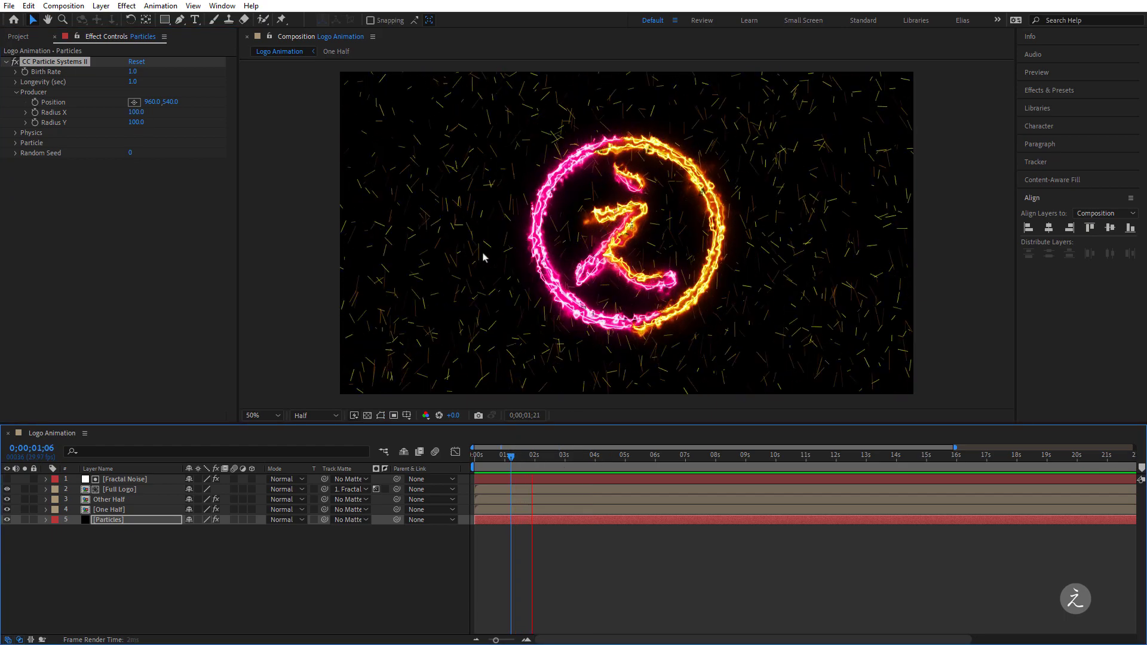
pyautogui.press('space')
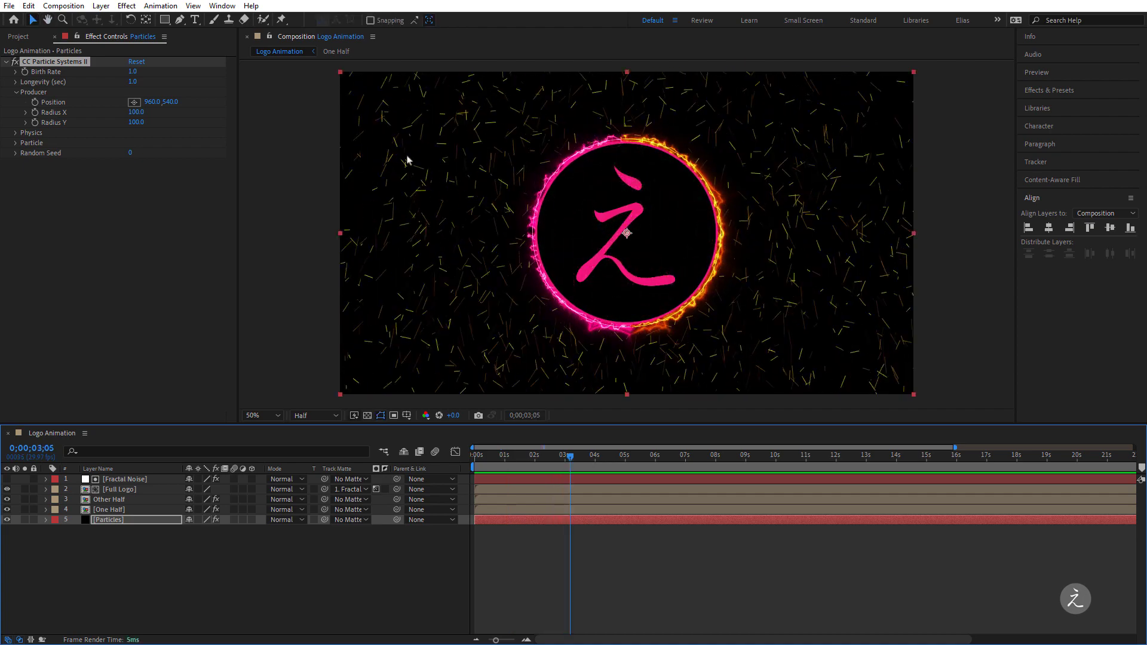
# Step: Set Physics Velocity to 0.2 and preview from 0;00;00;08
pyautogui.click(15, 134)
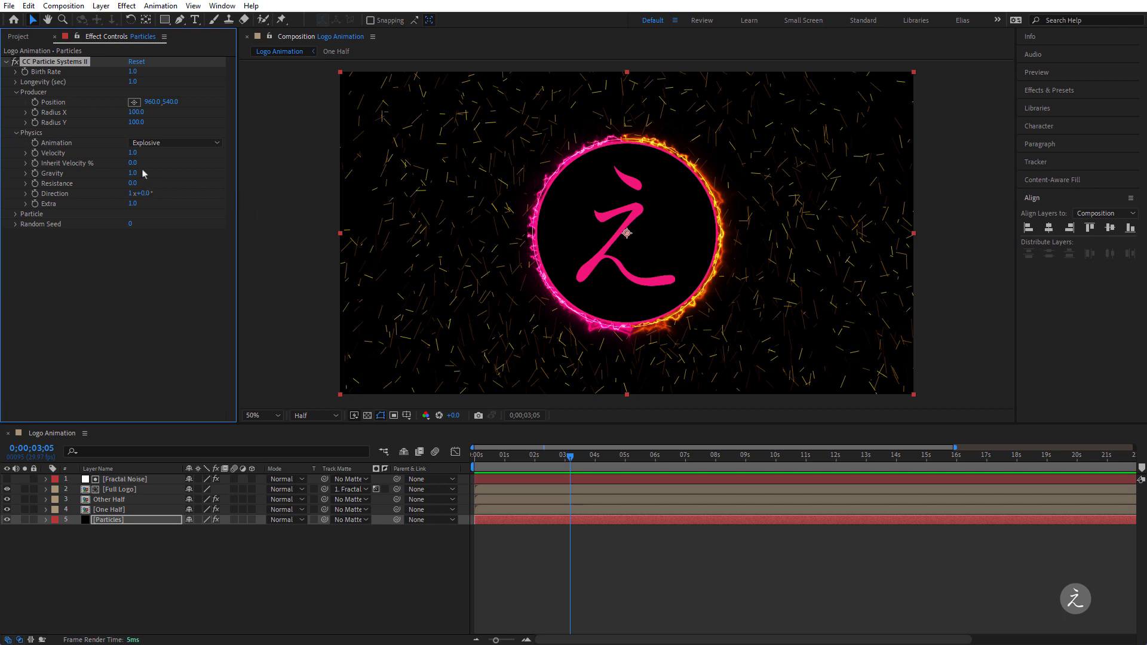
pyautogui.click(133, 153)
pyautogui.write('.2')
pyautogui.press('Return')
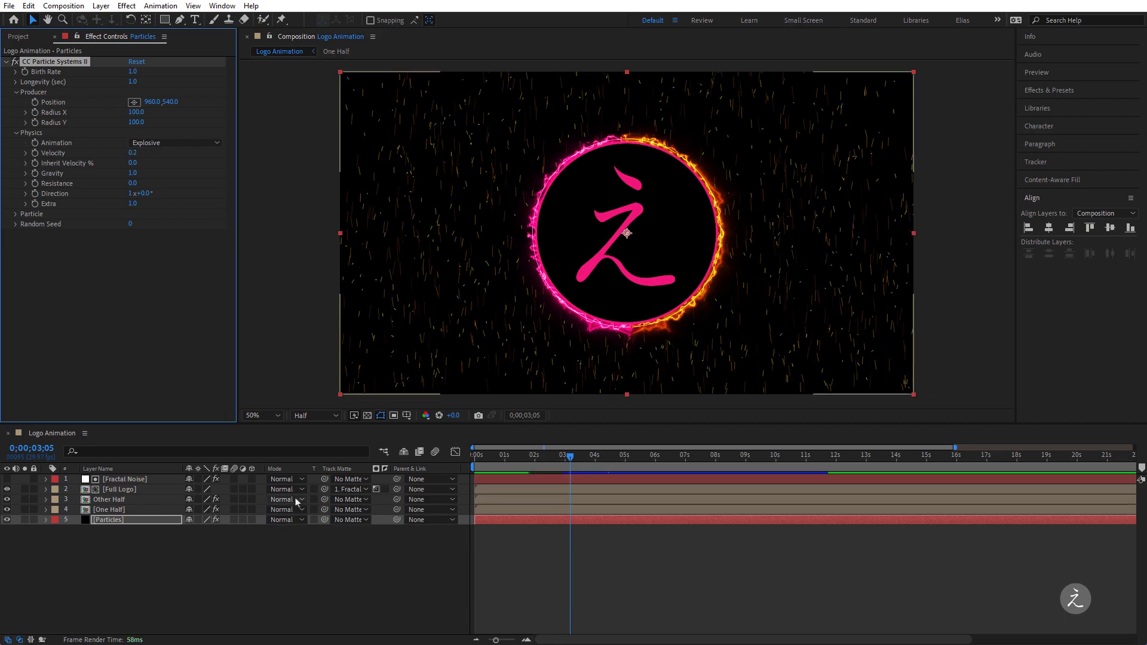
pyautogui.click(483, 456)
pyautogui.moveTo(483, 458); pyautogui.dragTo(482, 458)
pyautogui.press('space')
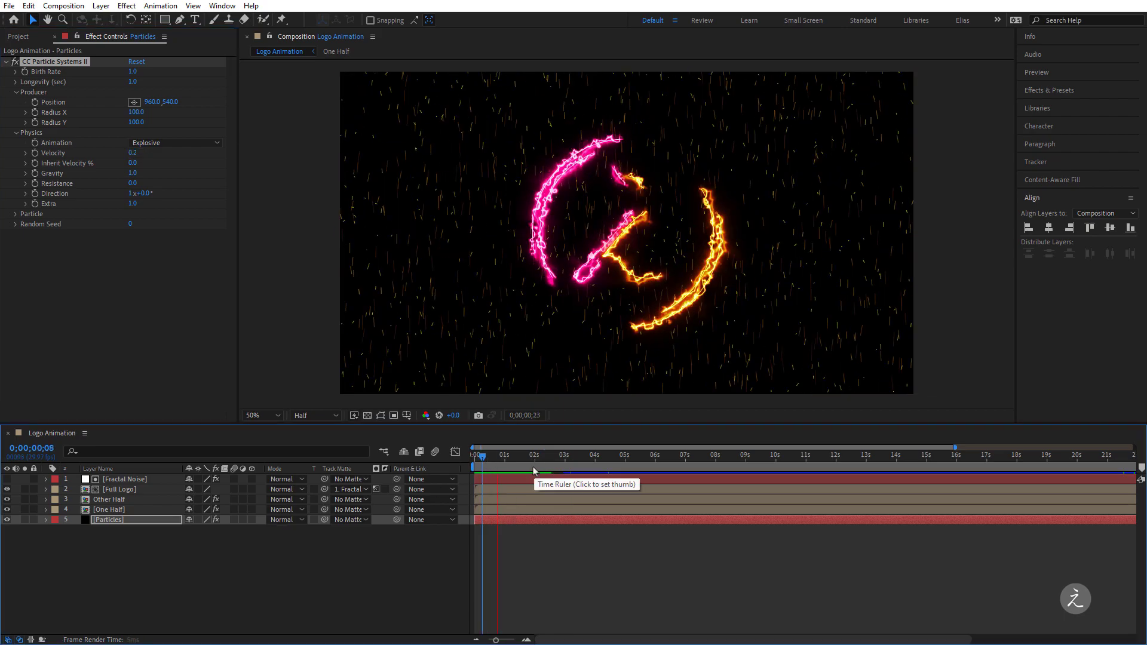
pyautogui.press('space')
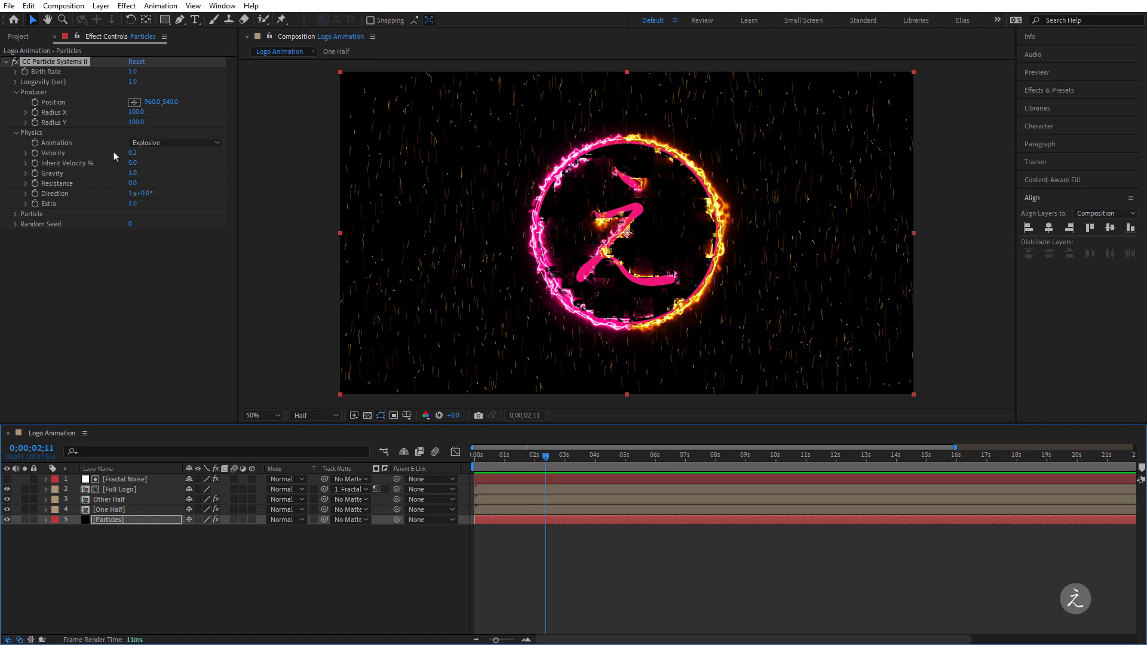
# Step: Set Gravity to 0 and review the drifting particles from 0;00;00;24
pyautogui.click(133, 172)
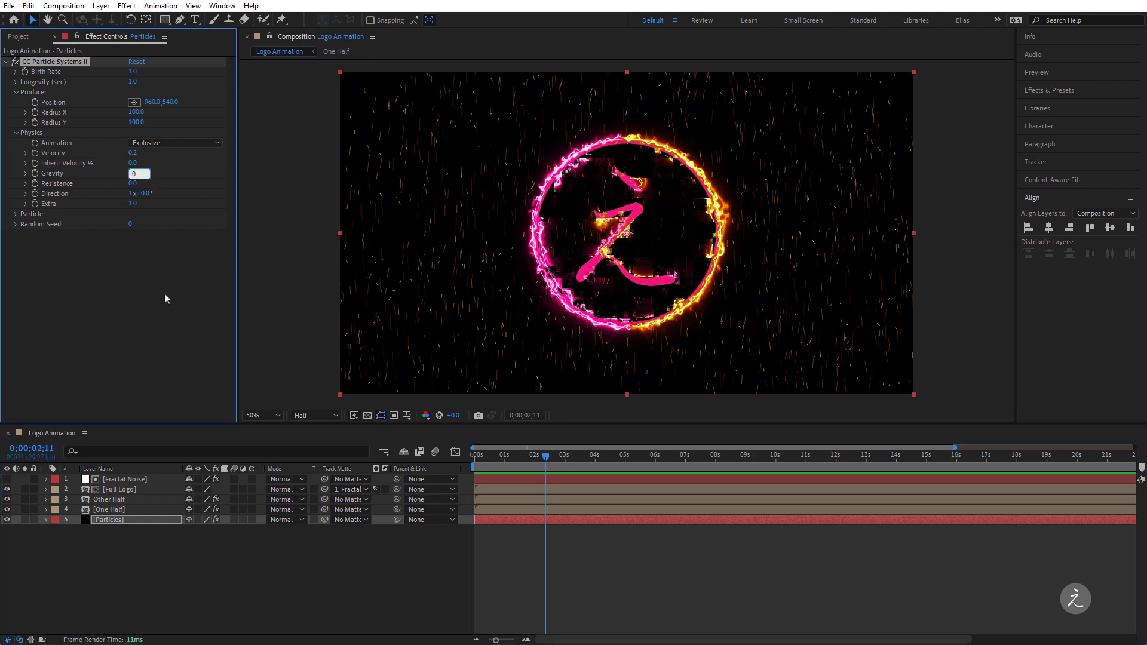
pyautogui.press('Return')
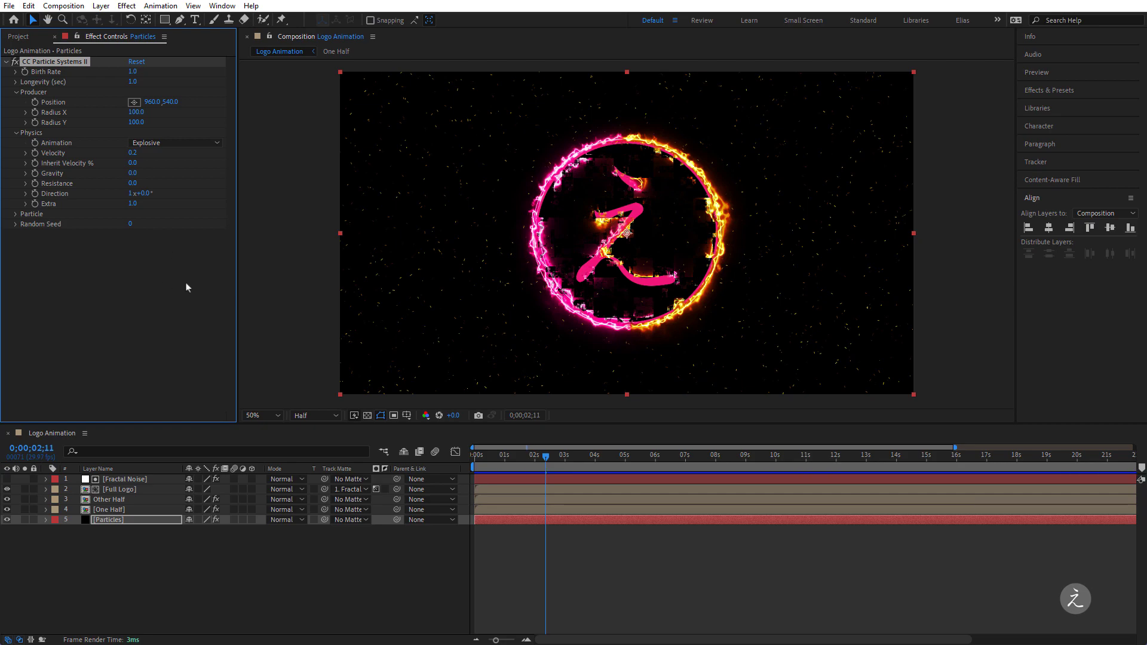
pyautogui.click(498, 455)
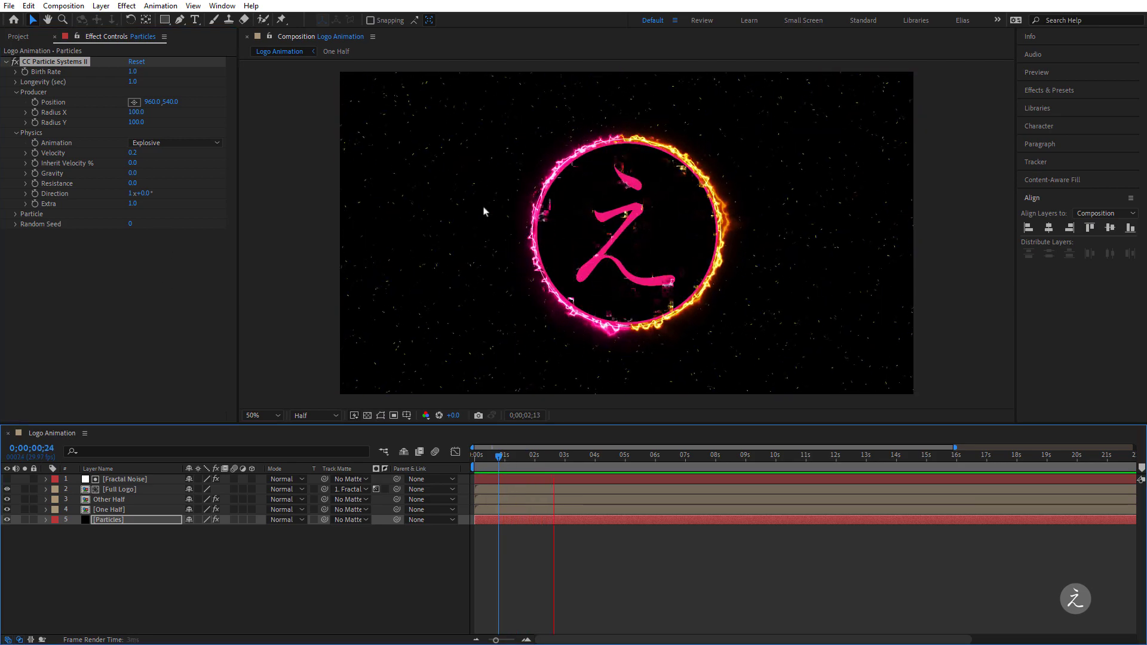
pyautogui.press('space')
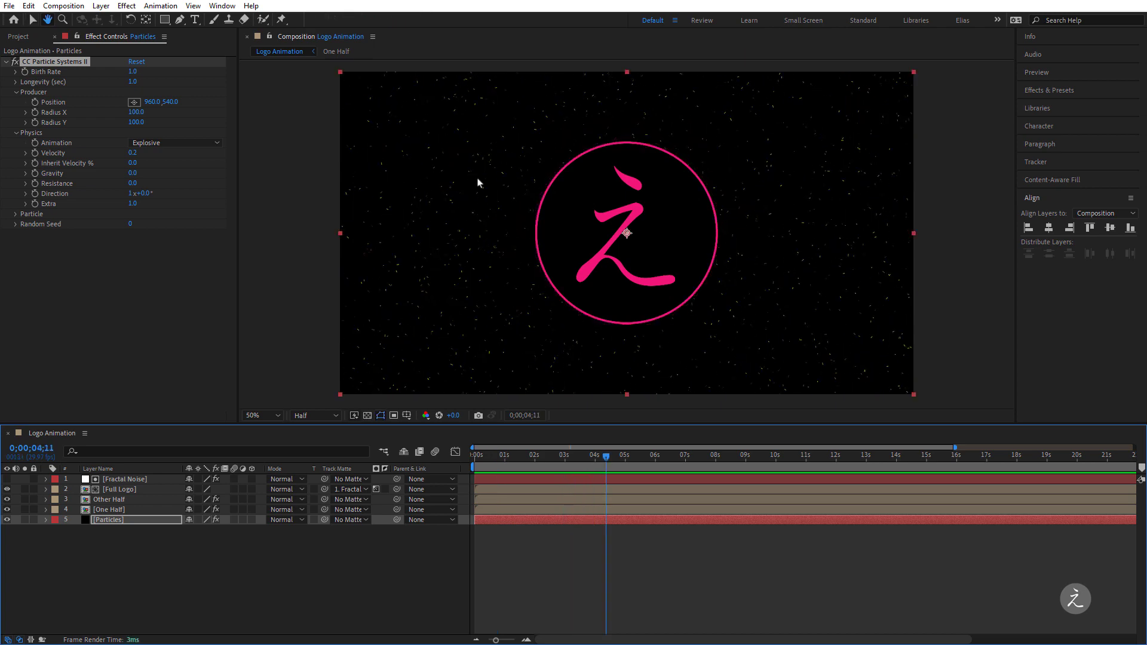
# Step: Set Particle Type to Faded Sphere and preview from about 0;00;01;09
pyautogui.click(17, 215)
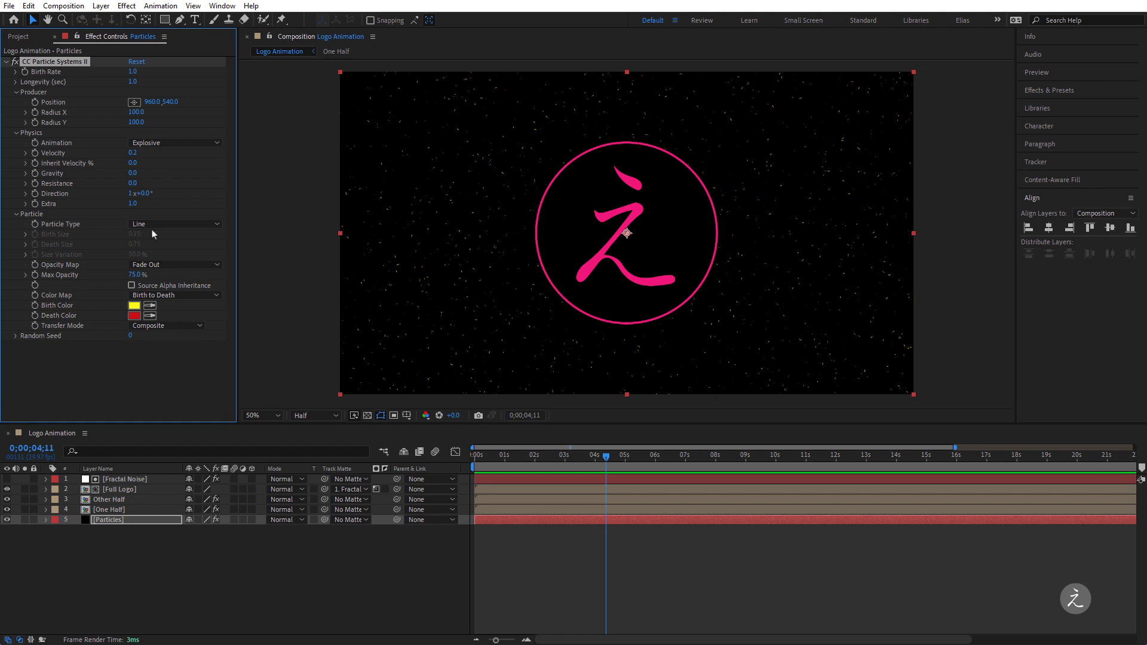
pyautogui.click(174, 225)
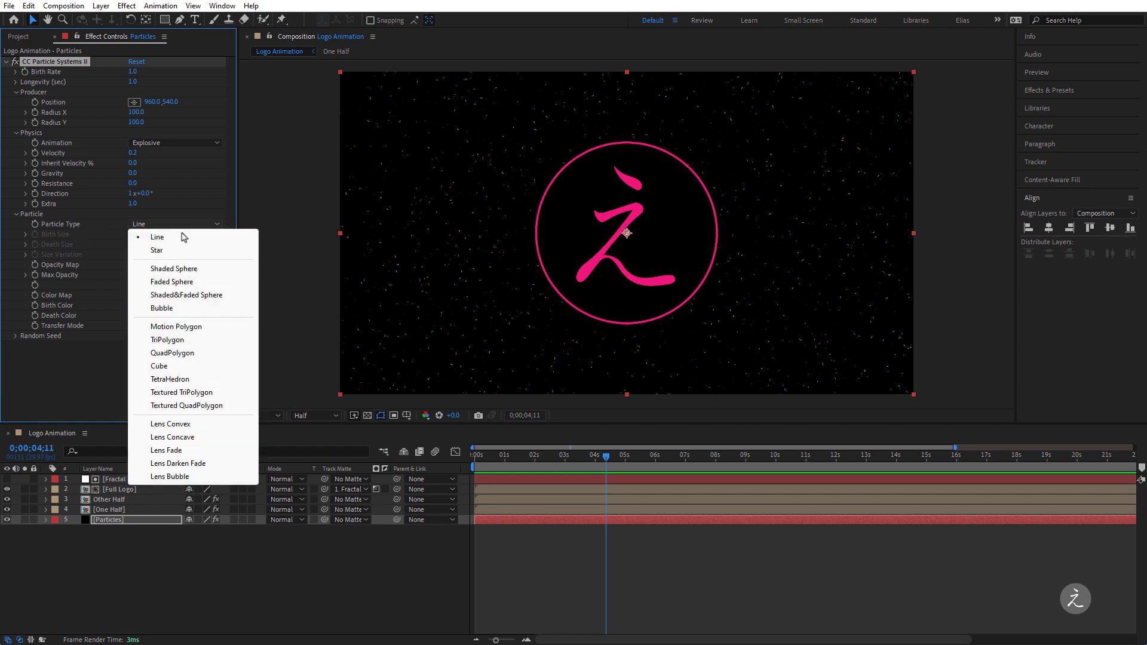
pyautogui.click(172, 282)
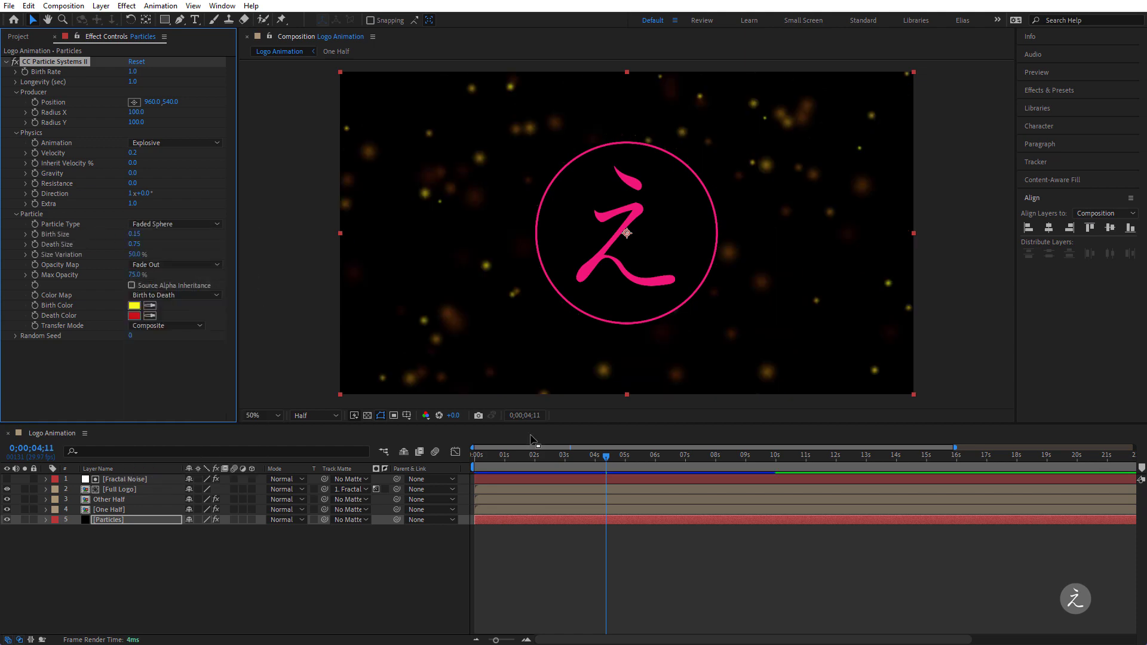
pyautogui.moveTo(534, 457); pyautogui.dragTo(511, 468)
pyautogui.press('space')
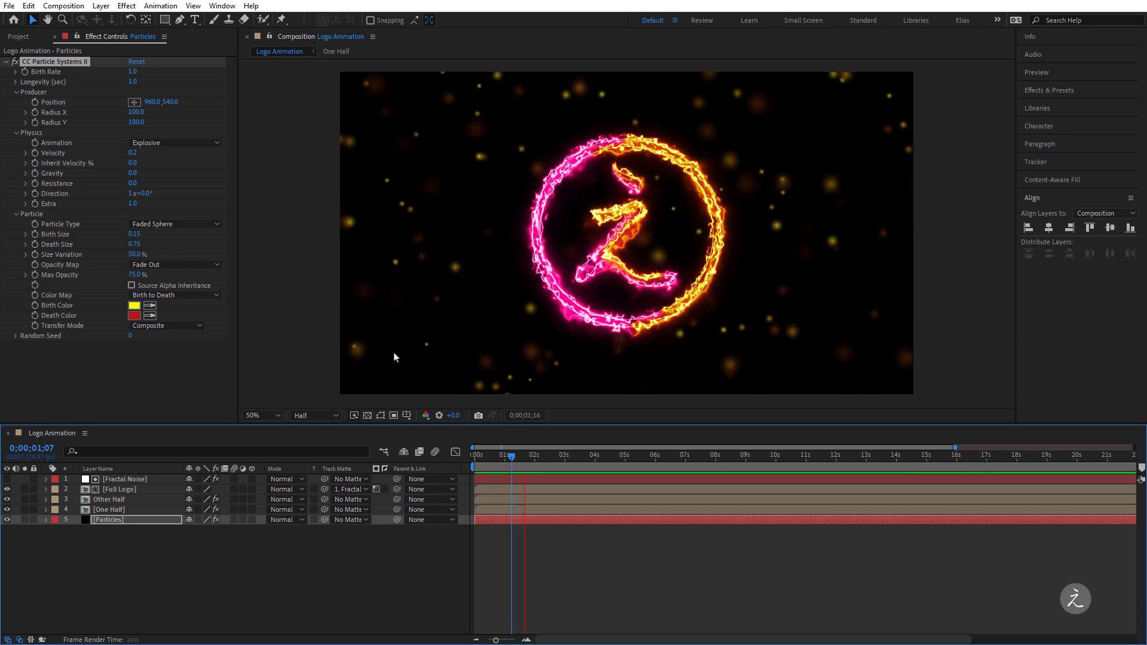
pyautogui.press('space')
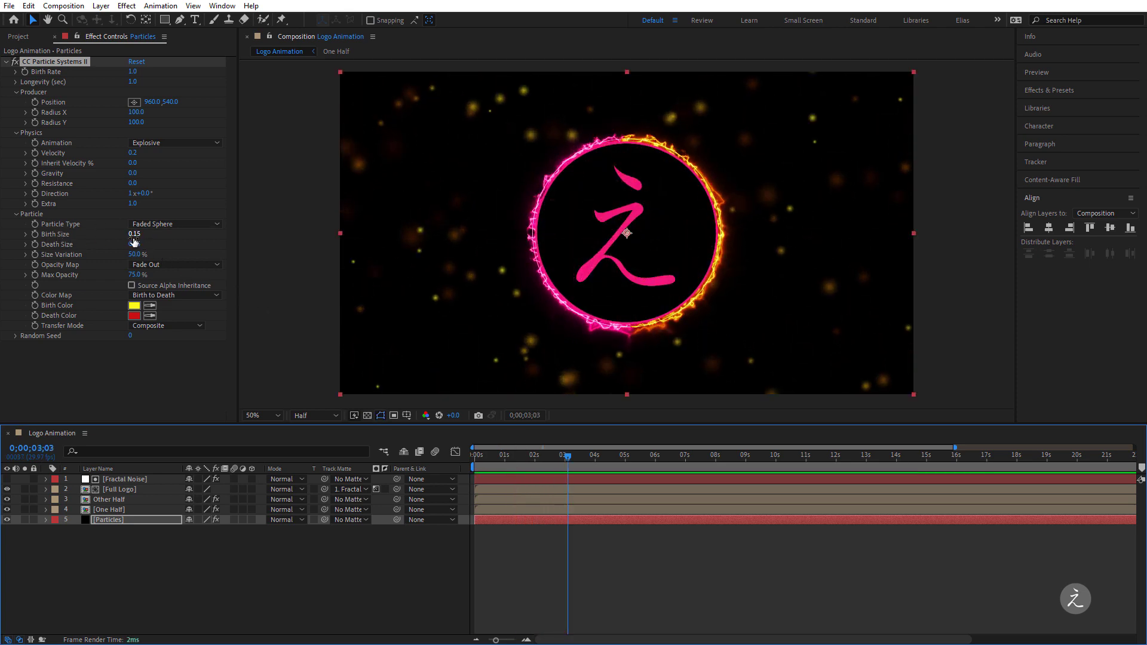
# Step: Set both Birth Size and Death Size to 0.25
pyautogui.click(137, 235)
pyautogui.press('BackSpace')
pyautogui.press('Return')
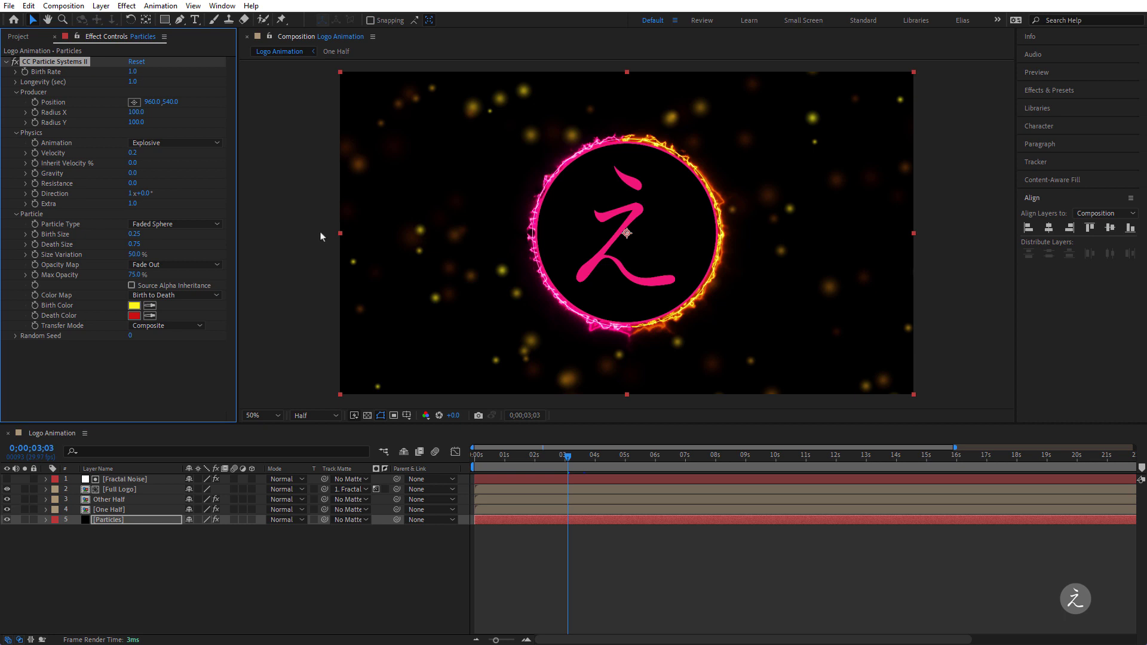
pyautogui.click(135, 244)
pyautogui.press('BackSpace')
pyautogui.write('.25')
pyautogui.press('Return')
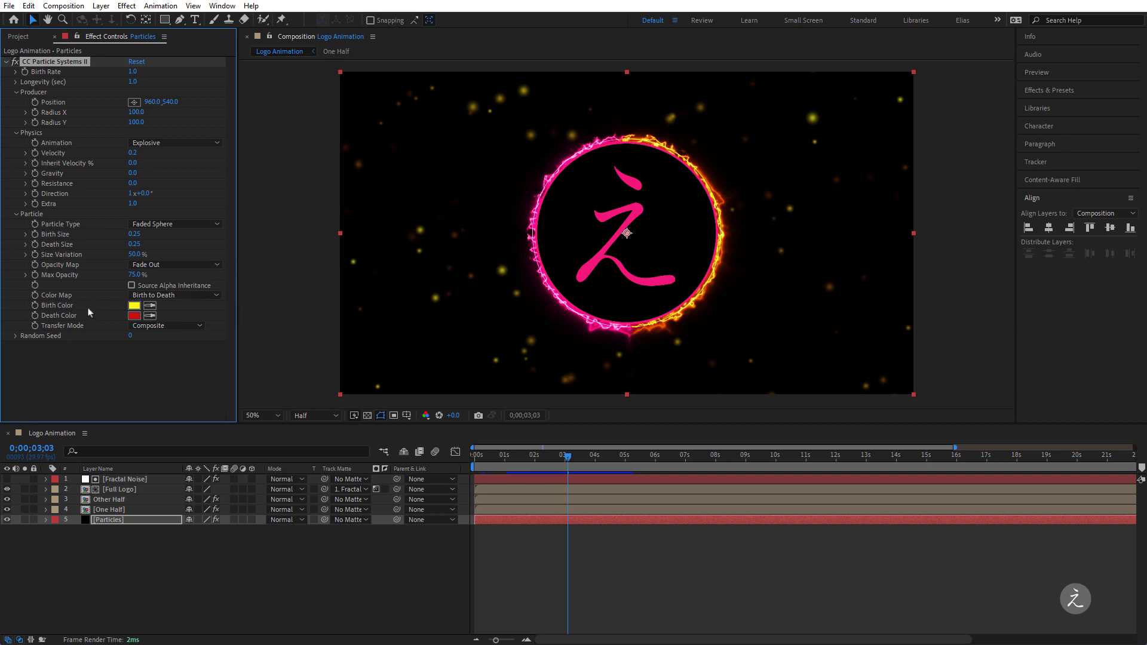
# Step: Shift the particles' Birth Color to pink (FA2081)
pyautogui.click(134, 306)
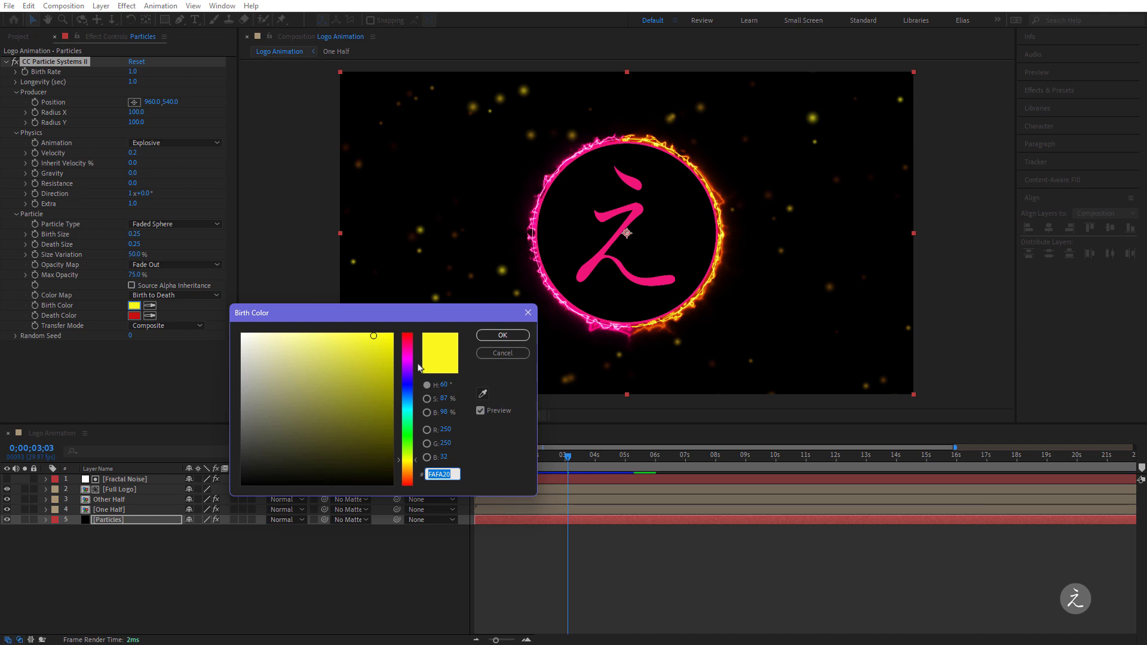
pyautogui.moveTo(407, 376); pyautogui.dragTo(405, 356)
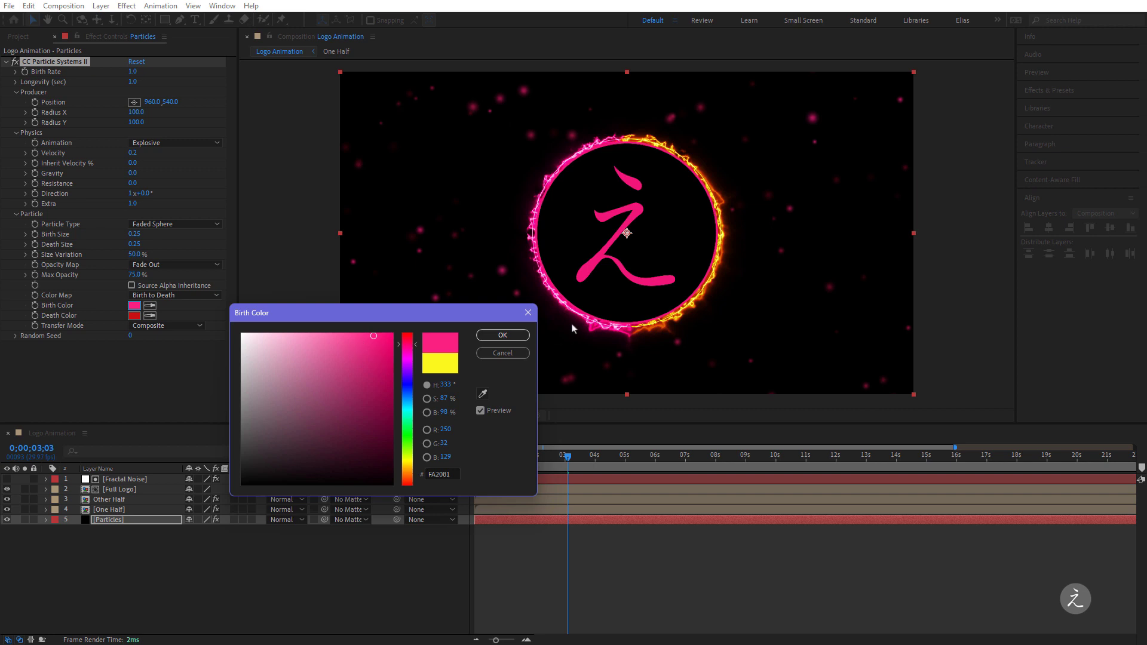
pyautogui.click(502, 335)
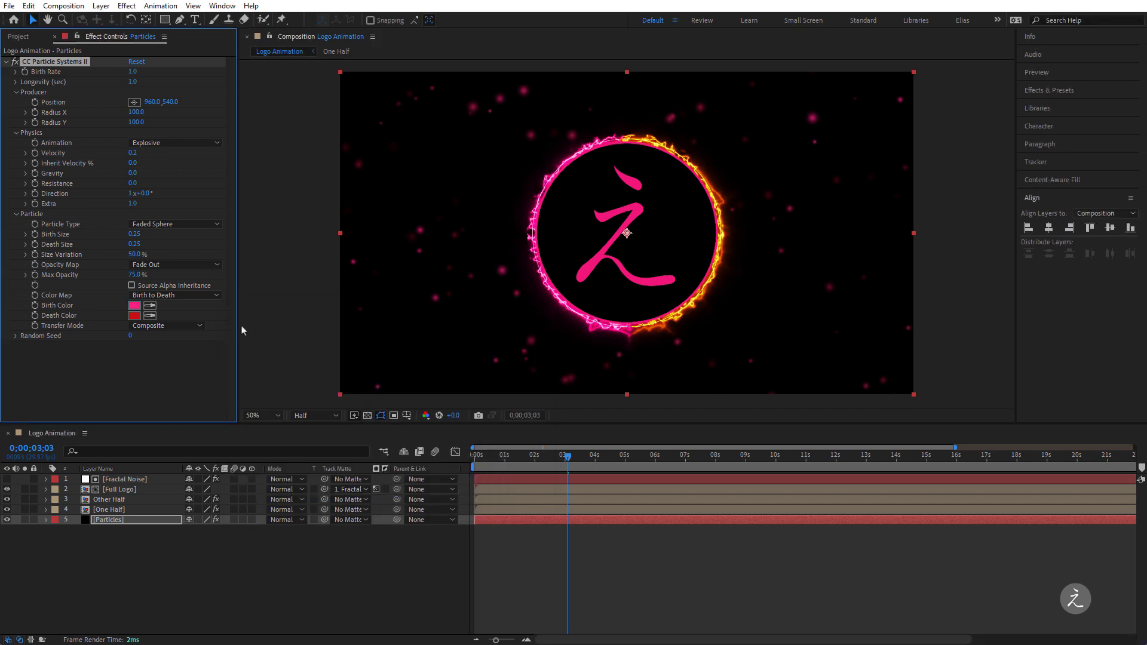
# Step: Set the Death Color to bright orange (C86710) and preview from the first frame
pyautogui.click(134, 316)
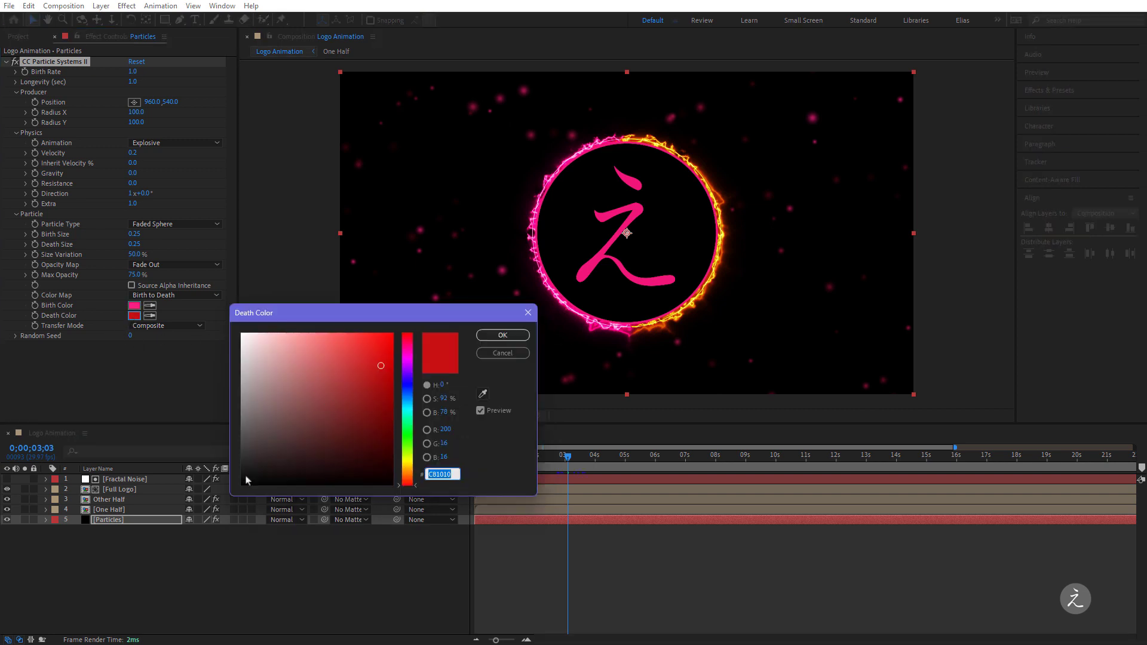
pyautogui.click(407, 465)
pyautogui.moveTo(408, 472); pyautogui.dragTo(408, 475)
pyautogui.moveTo(384, 384); pyautogui.dragTo(368, 337)
pyautogui.click(503, 335)
pyautogui.moveTo(566, 455); pyautogui.dragTo(455, 456)
pyautogui.press('space')
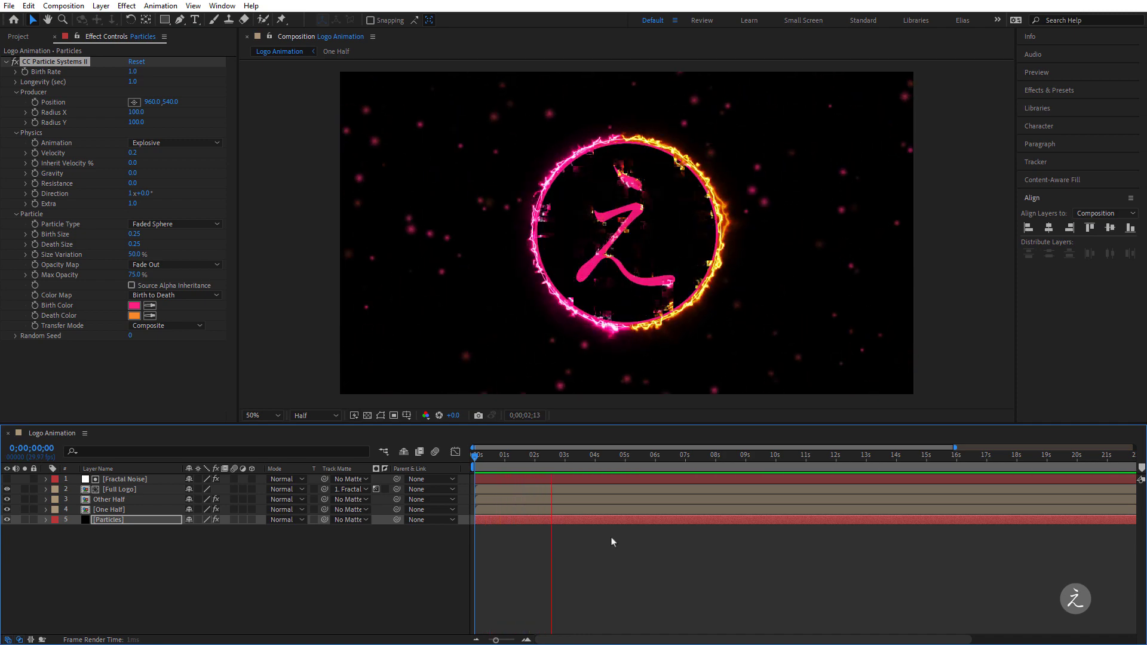
# Step: Stop the preview at 4 seconds and replay from the start
pyautogui.click(595, 455)
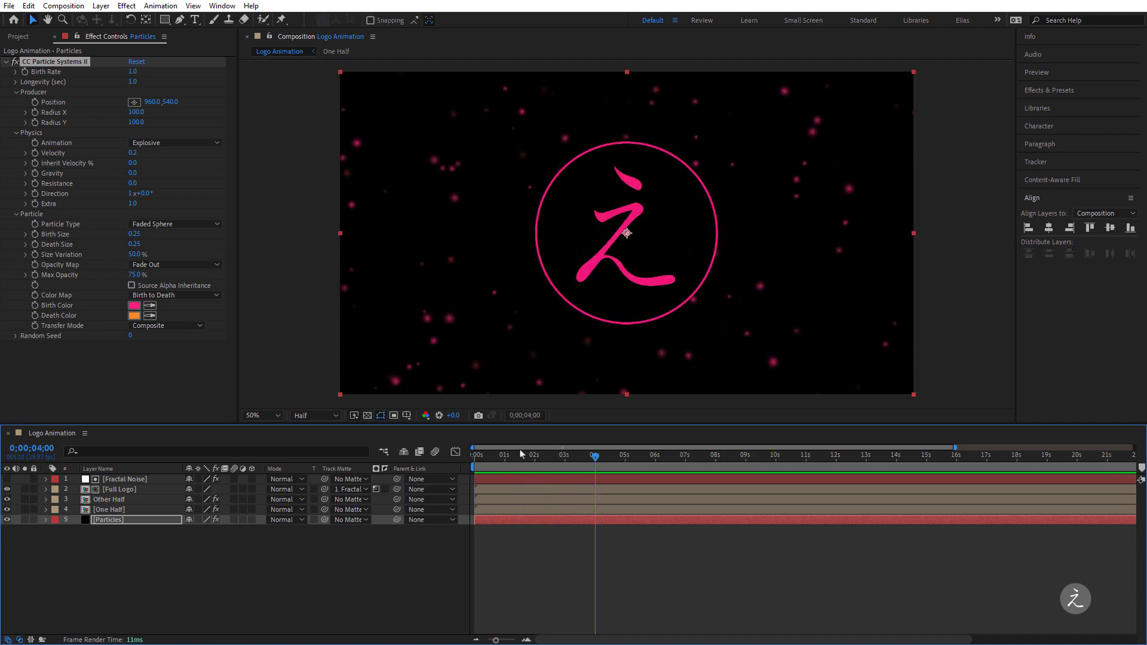
pyautogui.moveTo(510, 455); pyautogui.dragTo(475, 455)
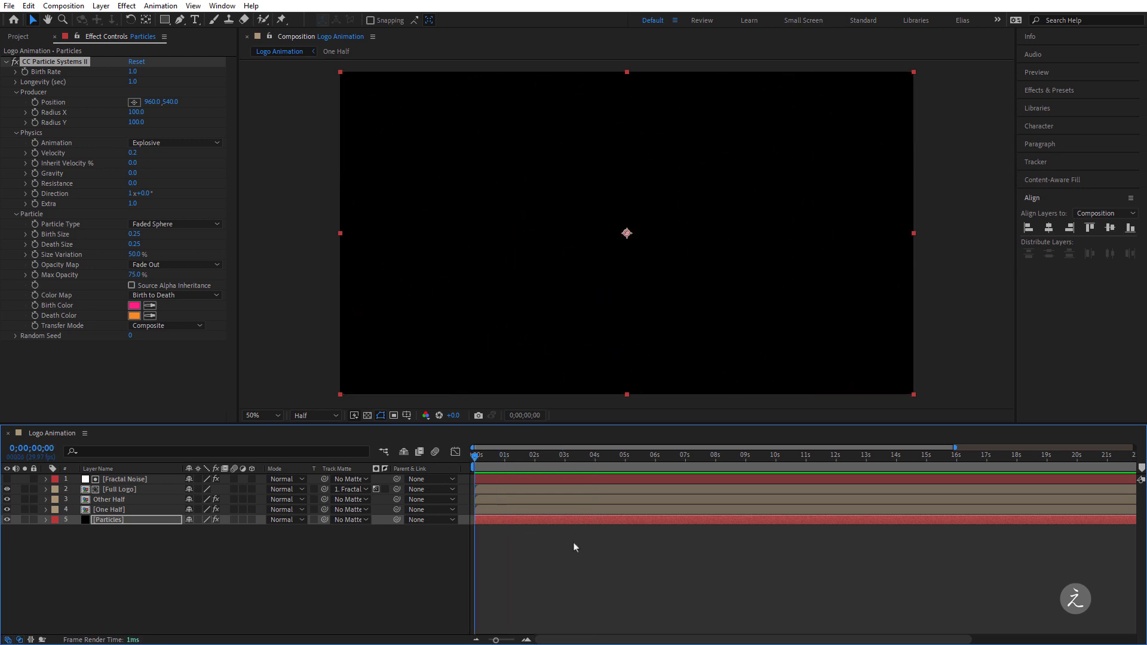
pyautogui.press('space')
pyautogui.press('space')
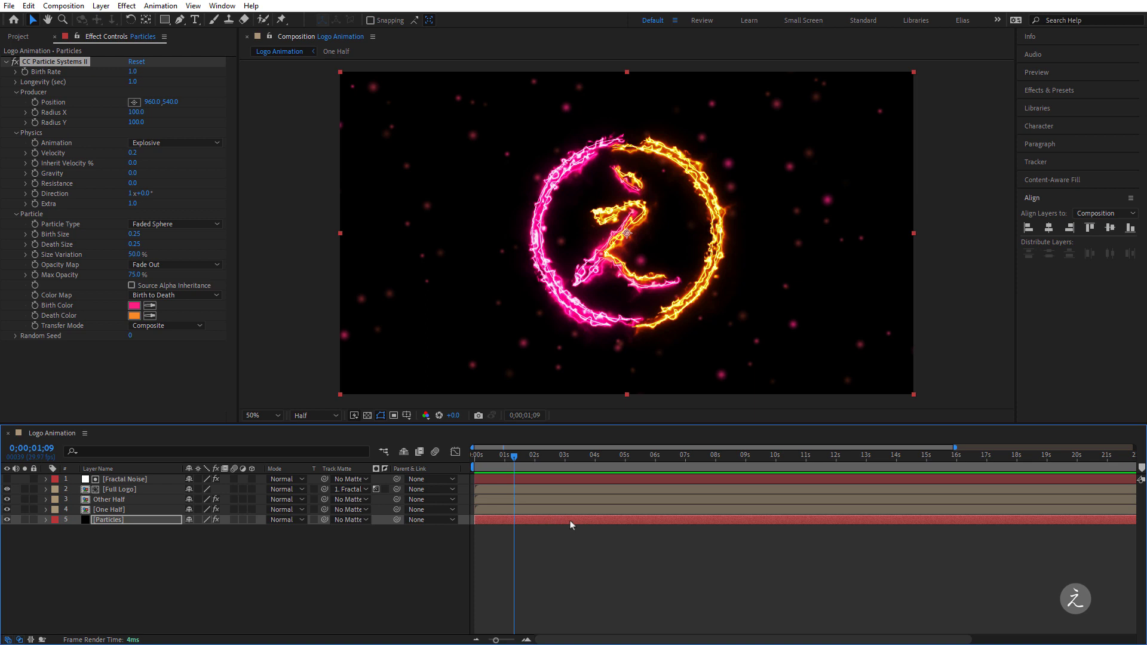
# Step: Shift the Particles layer bar a few frames later and replay the preview from the start
pyautogui.moveTo(536, 519)
pyautogui.mouseDown()
pyautogui.moveTo(598, 517)
pyautogui.moveTo(531, 522)
pyautogui.mouseUp()
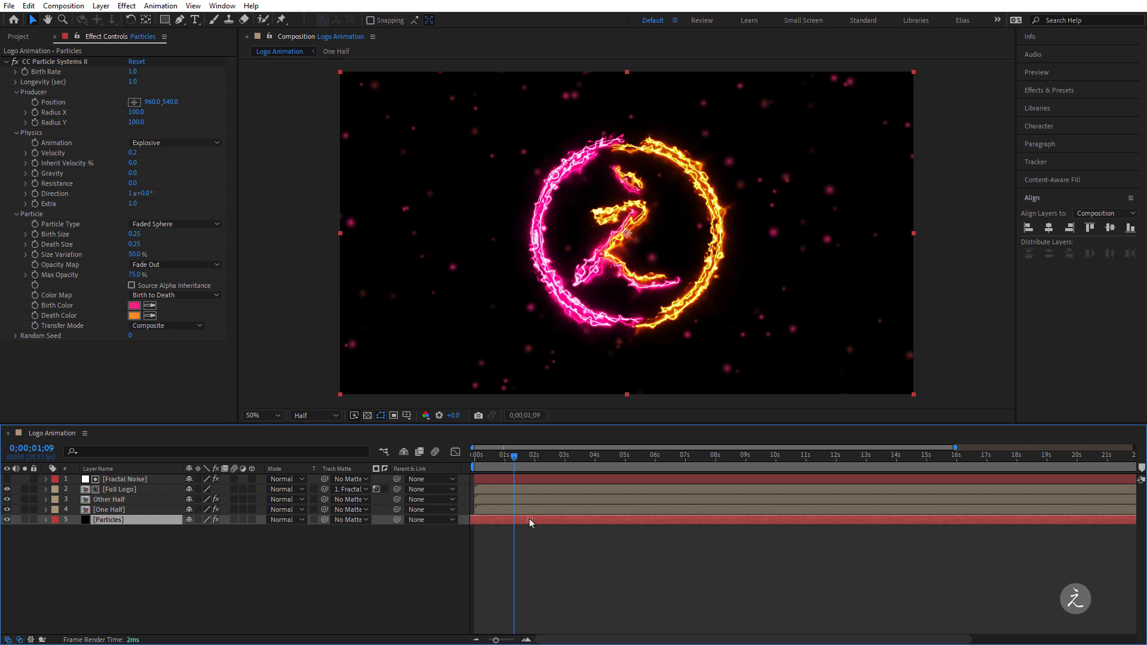
pyautogui.moveTo(513, 456); pyautogui.dragTo(424, 457)
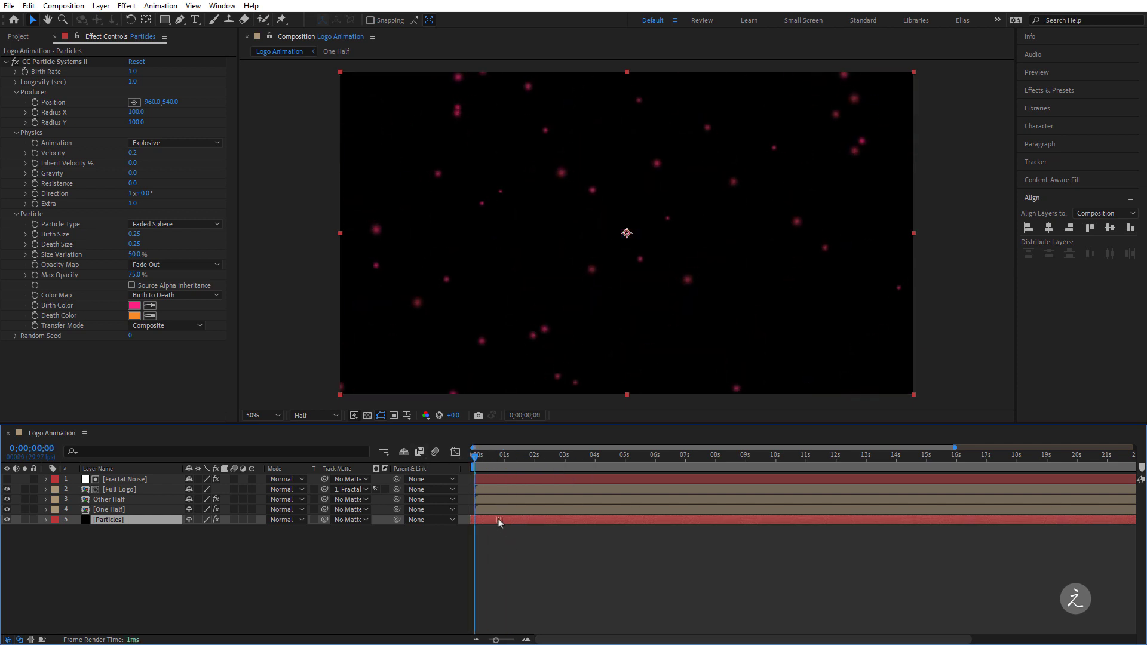
pyautogui.press('space')
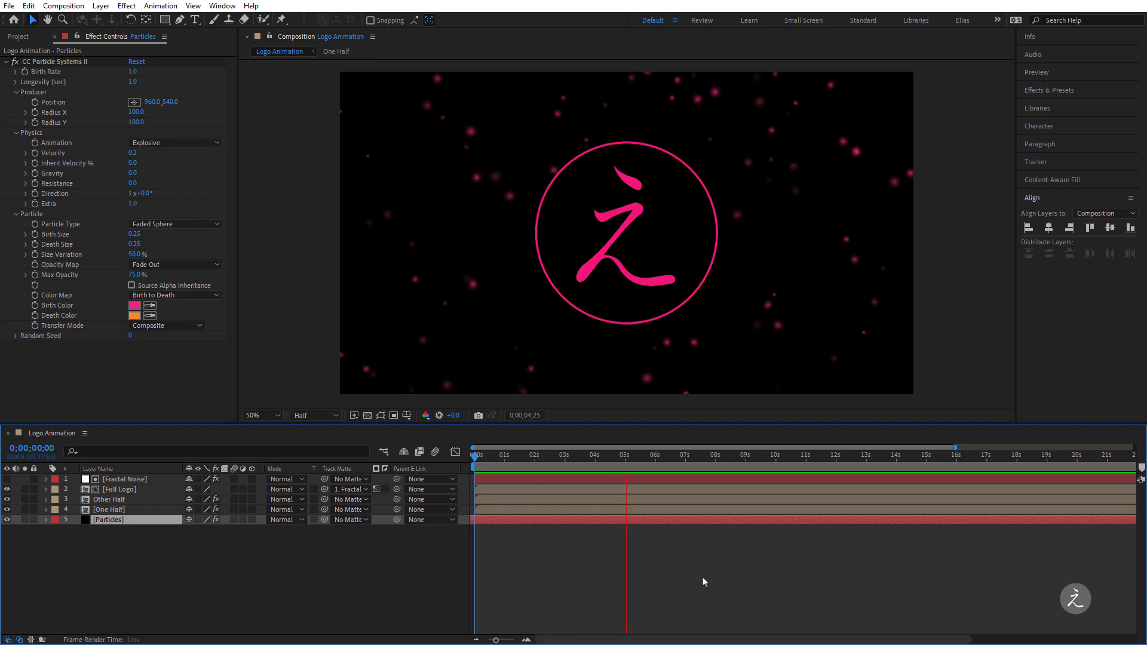
pyautogui.press('space')
pyautogui.press('space')
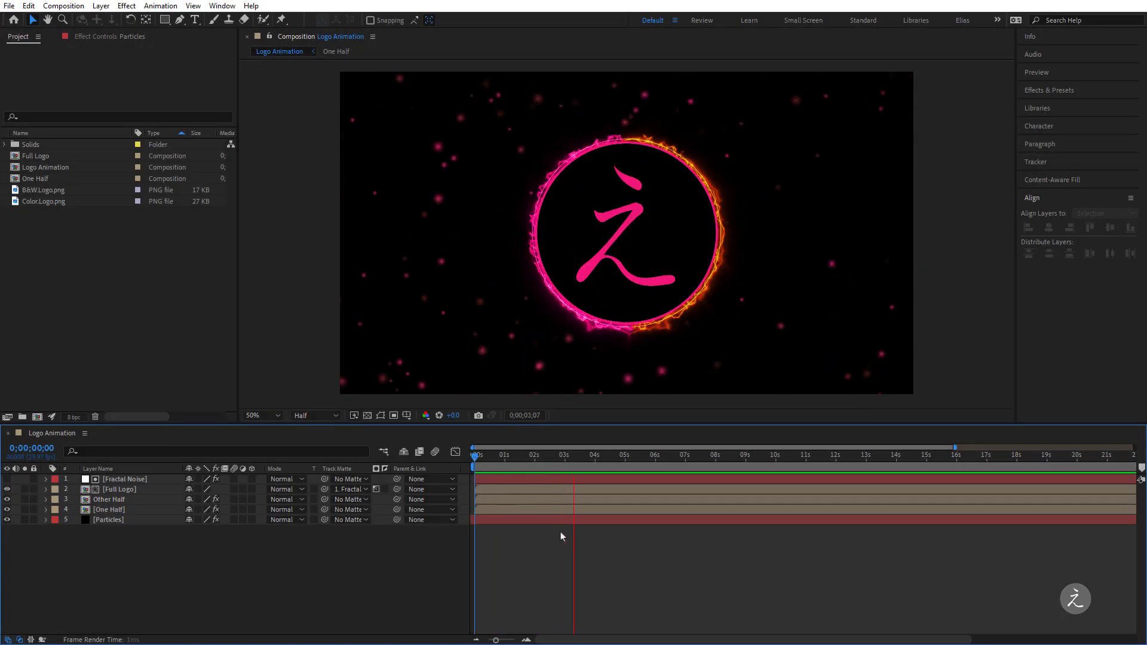
pyautogui.press('space')
pyautogui.press('Home')
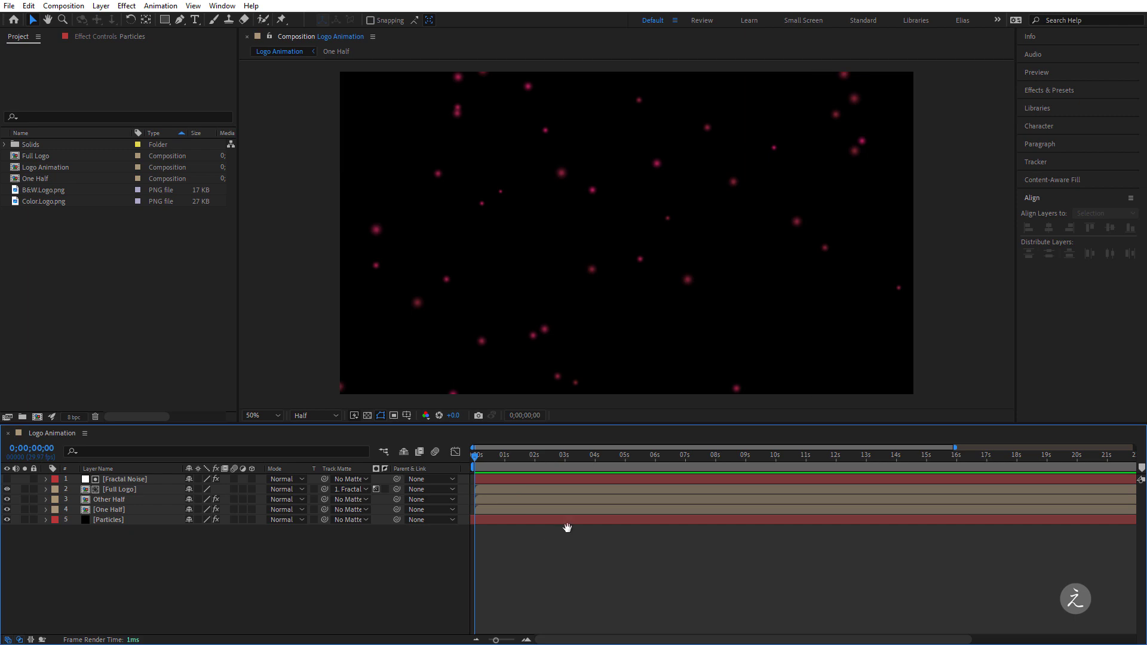
pyautogui.press('space')
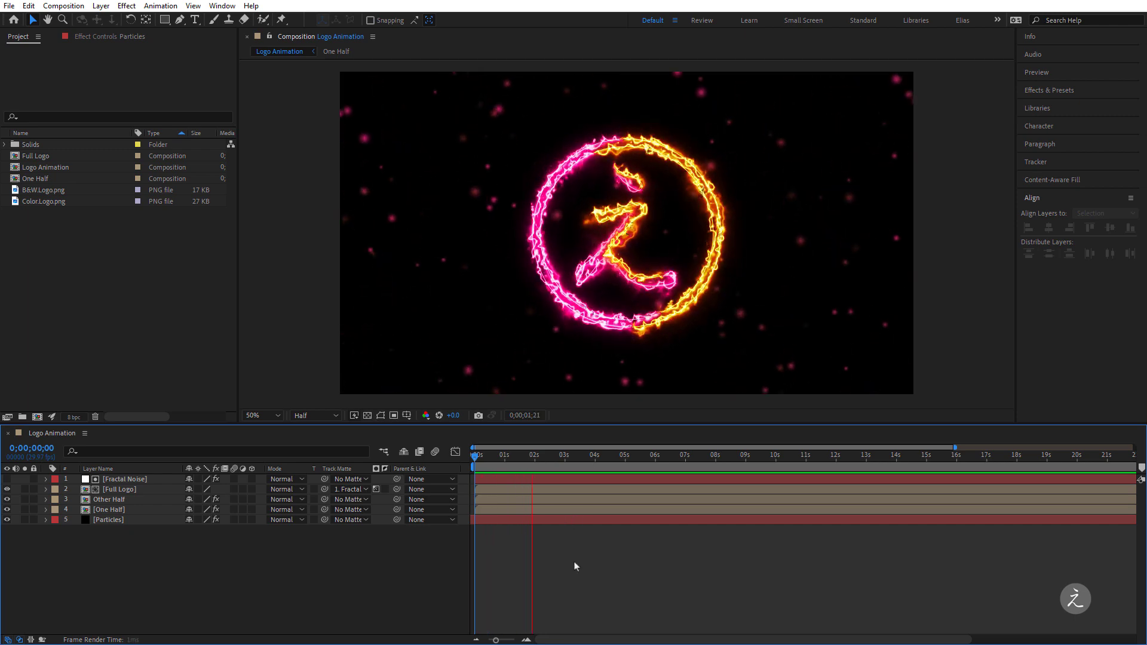
pyautogui.press('space')
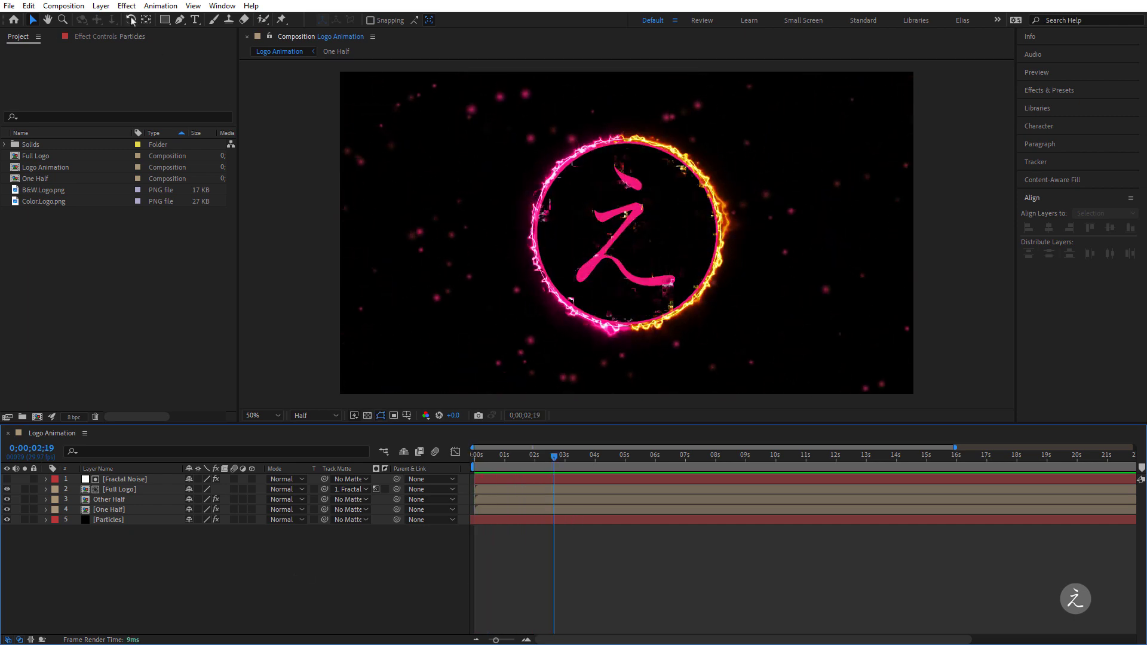
# Step: Add a Two-Node Camera 1 with the 24mm preset, then lock the Particles layer
pyautogui.click(101, 5)
pyautogui.moveTo(149, 20)
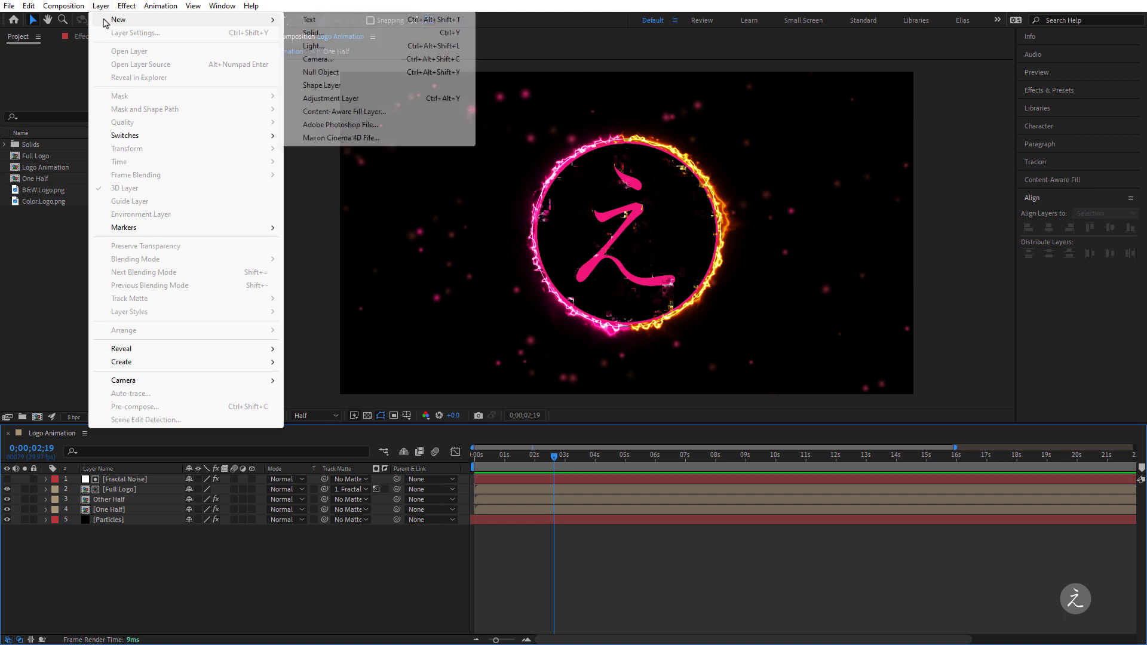
pyautogui.click(387, 59)
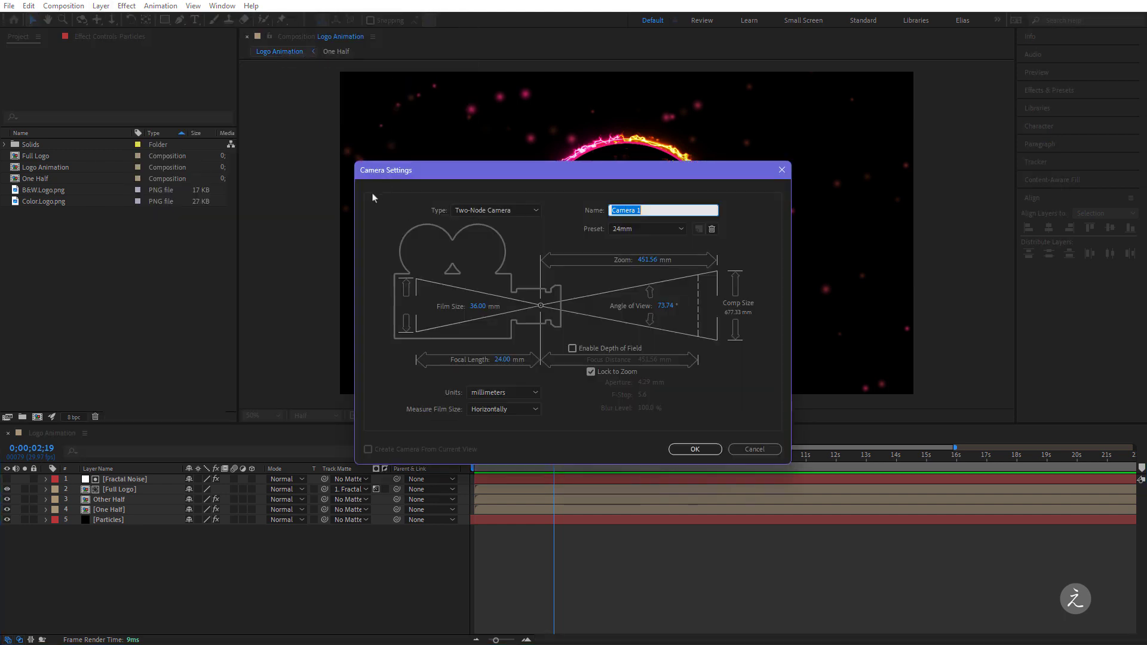
pyautogui.click(518, 212)
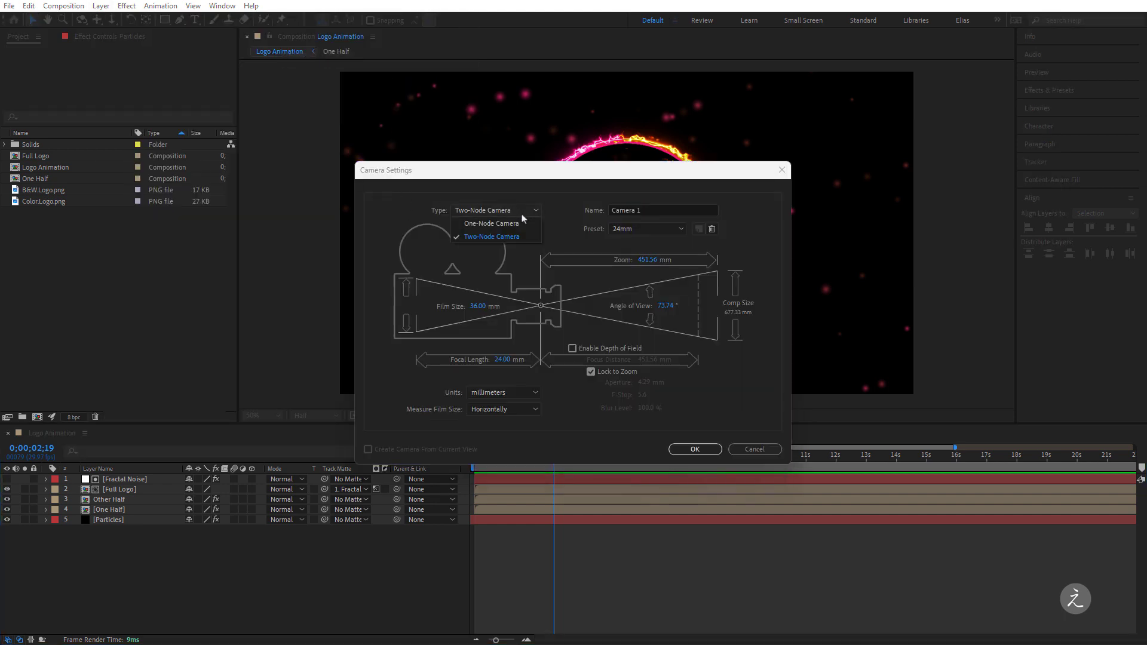
pyautogui.click(527, 237)
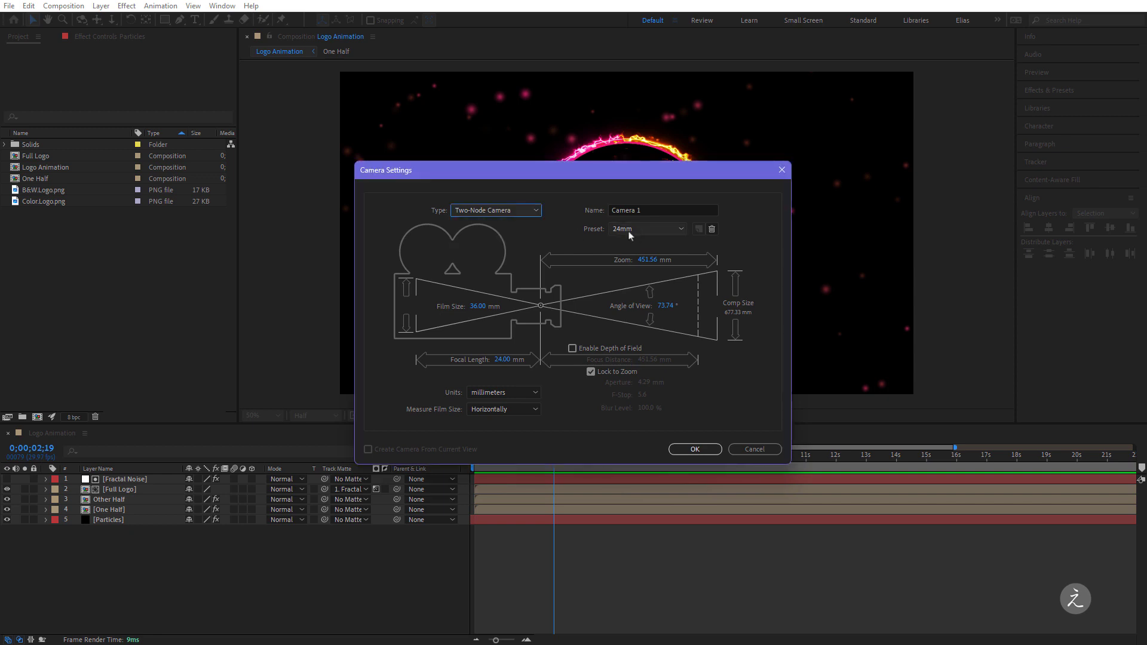
pyautogui.click(673, 233)
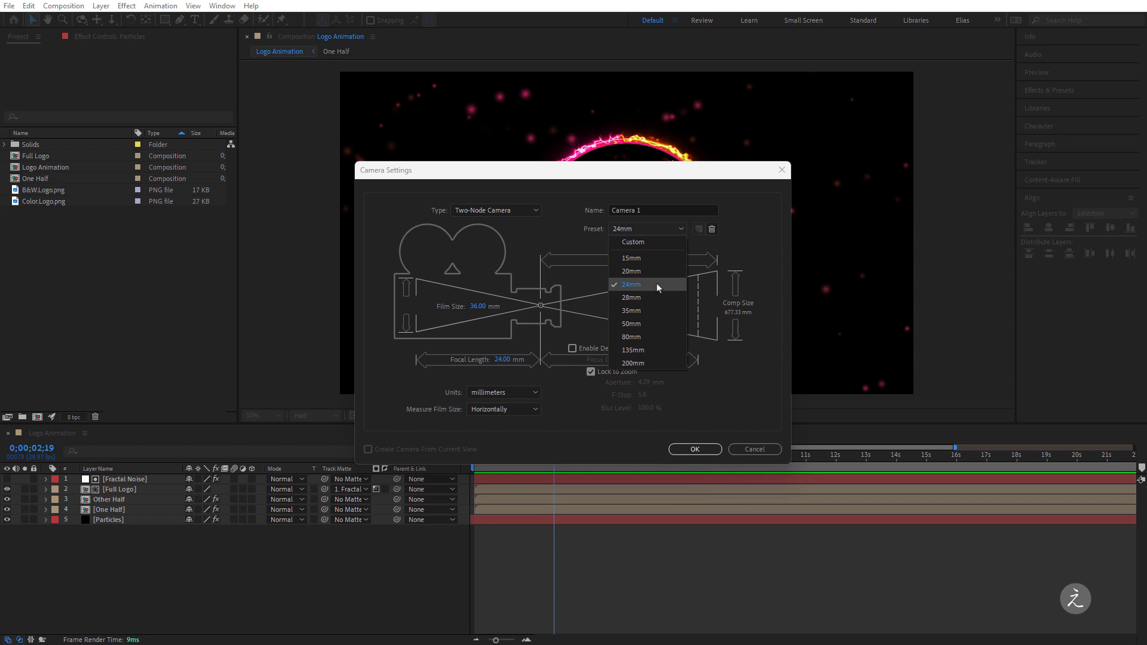
pyautogui.click(713, 378)
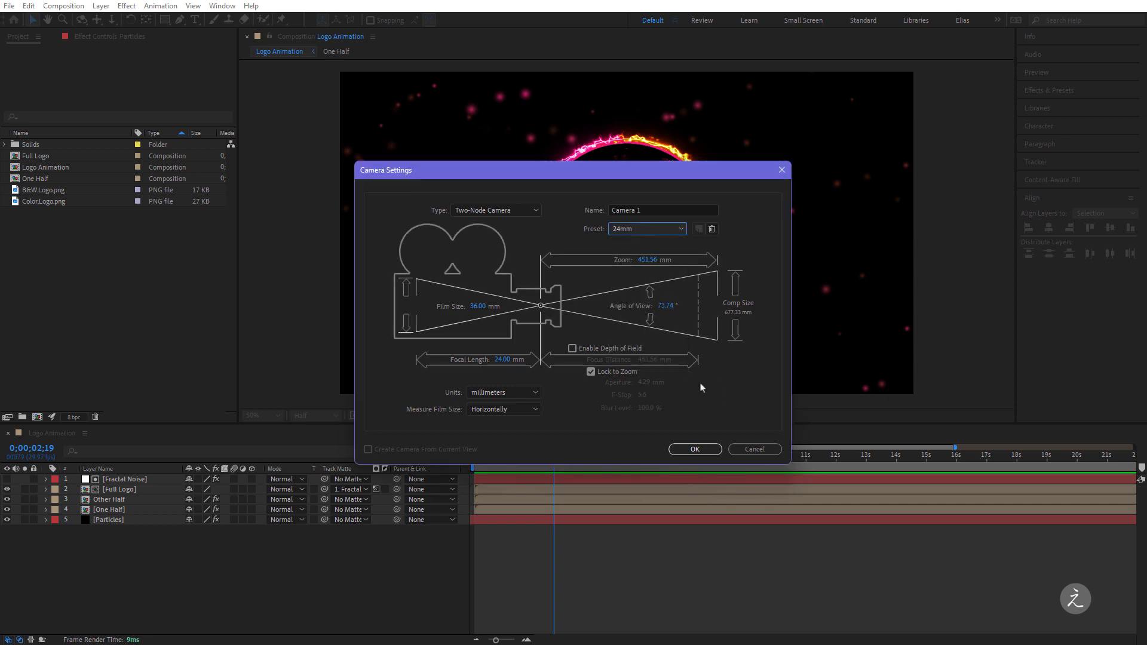
pyautogui.click(693, 449)
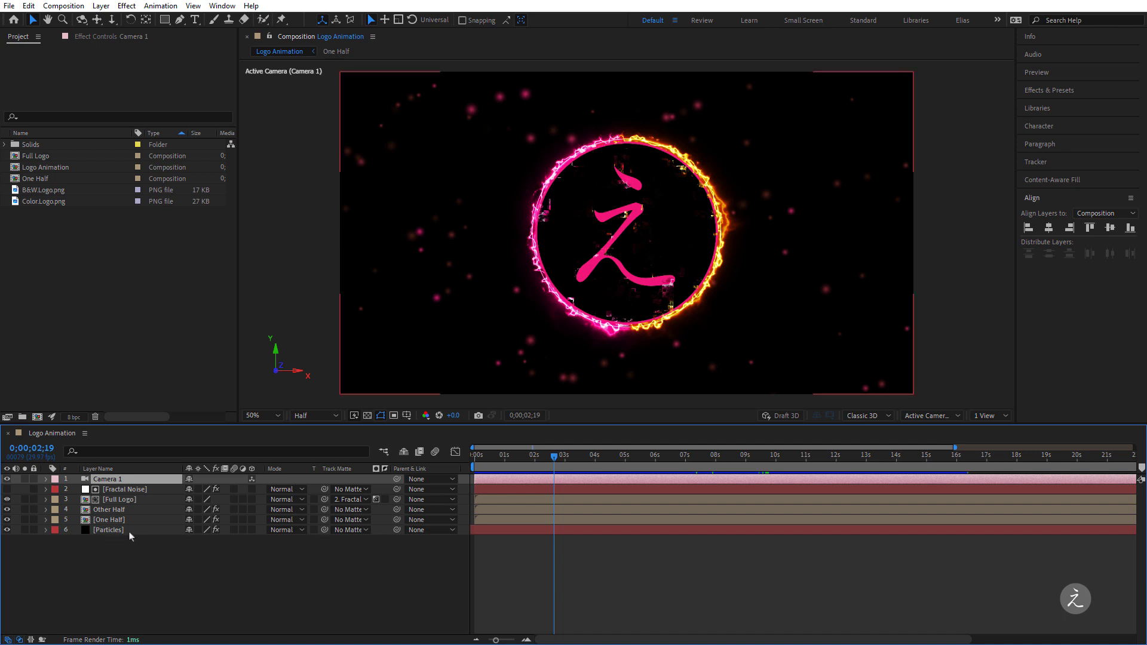
pyautogui.click(33, 530)
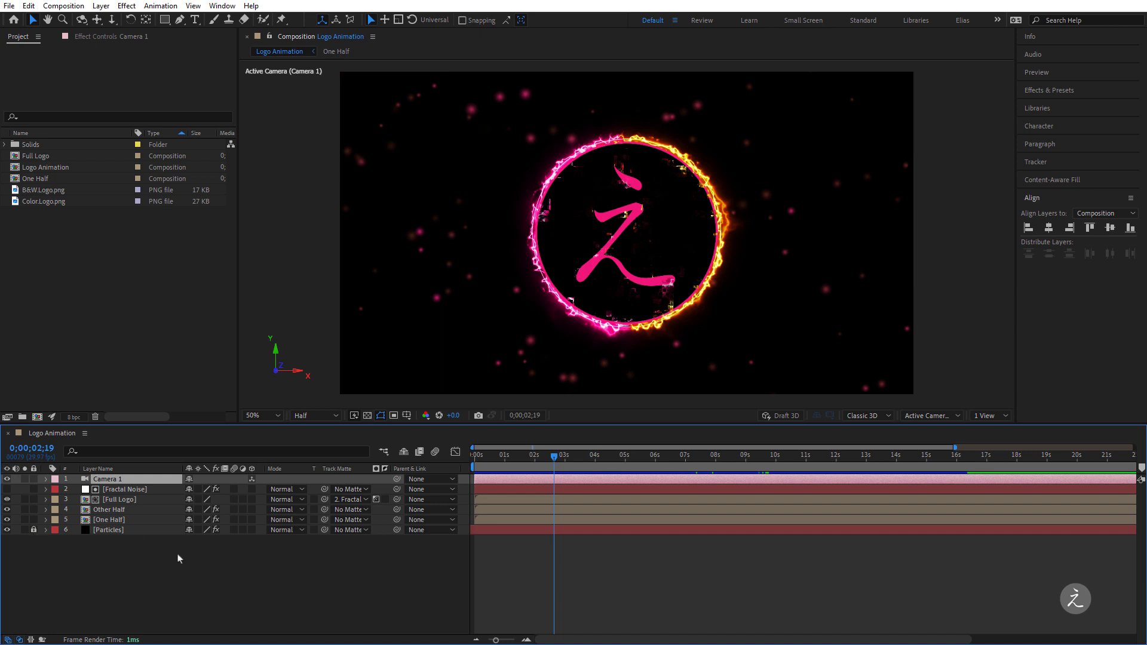
# Step: Turn on 3D for One Half, Other Half, Full Logo and Fractal Noise, then select Camera 1
pyautogui.click(142, 520)
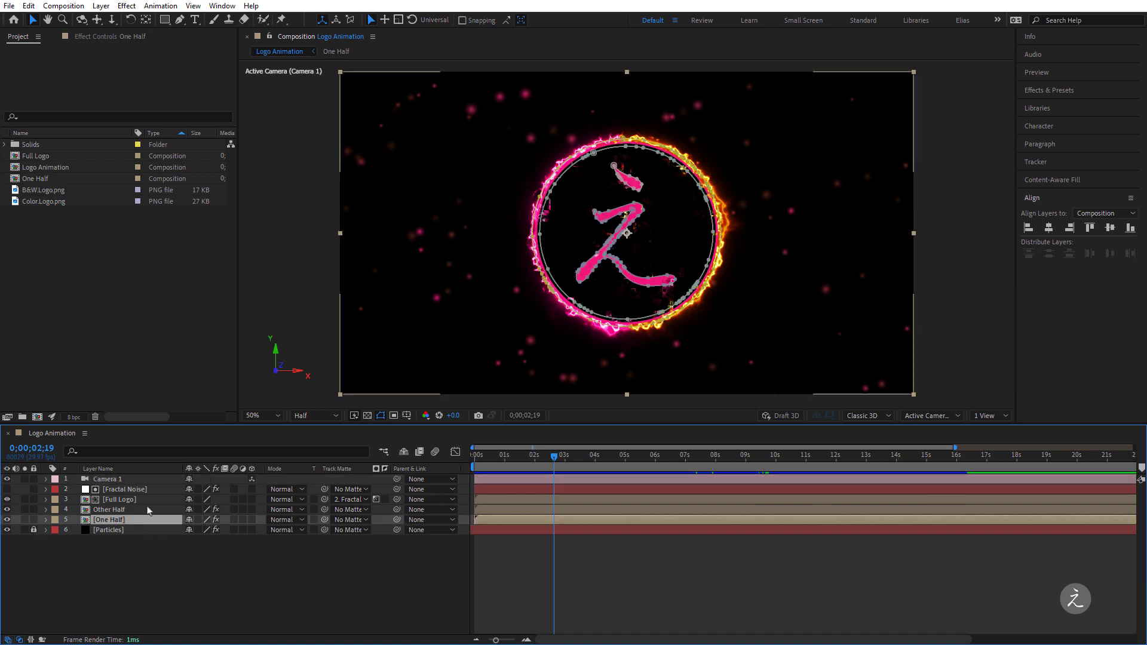
pyautogui.keyDown('shift'); pyautogui.click(156, 490); pyautogui.keyUp('shift')
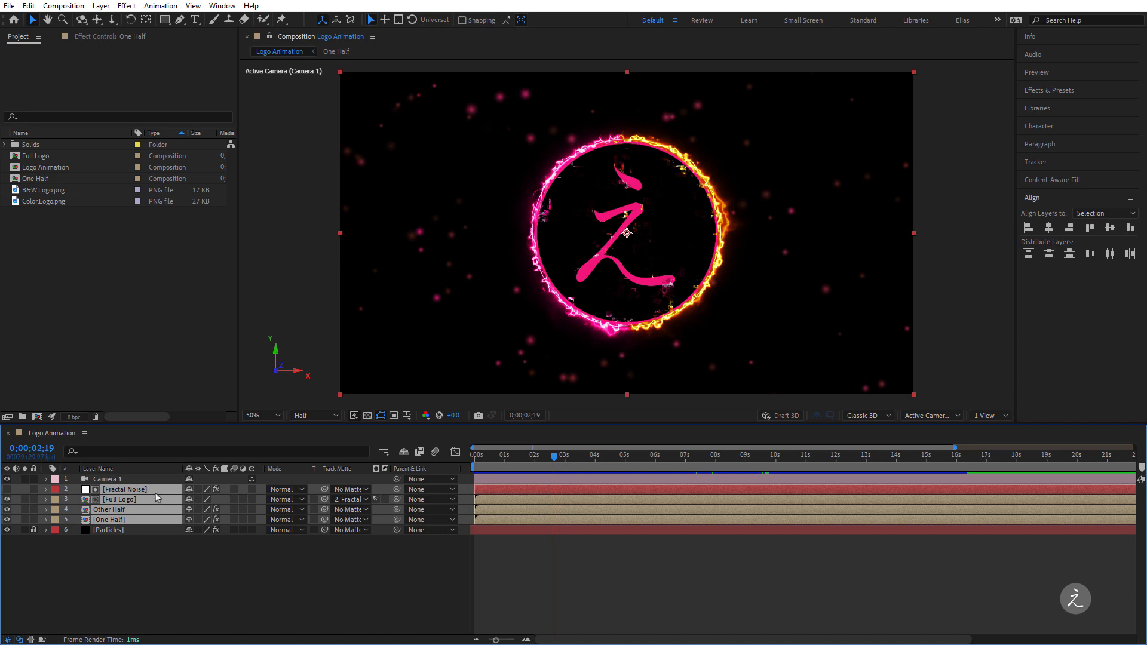
pyautogui.click(249, 489)
pyautogui.click(552, 455)
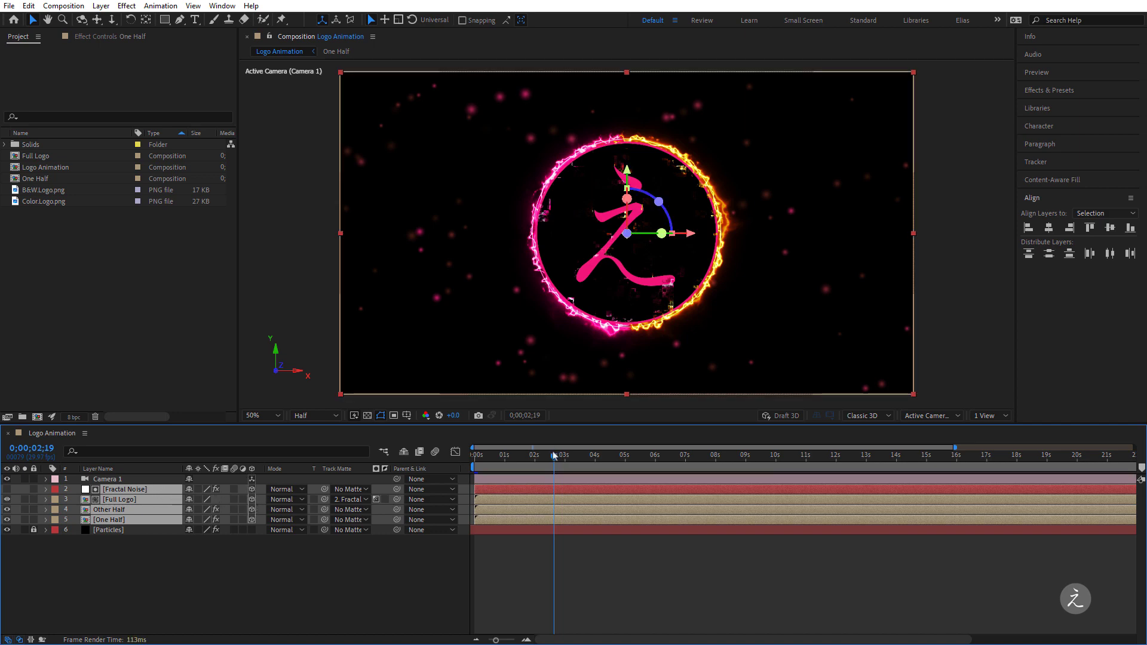
pyautogui.moveTo(534, 458)
pyautogui.mouseDown()
pyautogui.moveTo(520, 457)
pyautogui.moveTo(542, 457)
pyautogui.mouseUp()
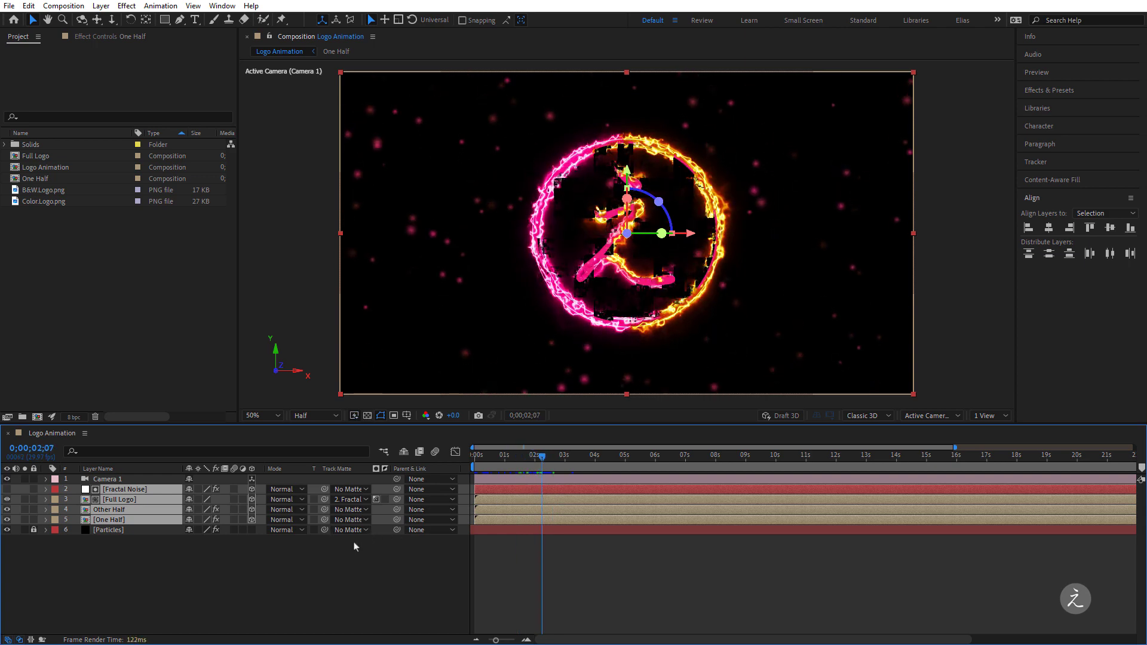
pyautogui.click(354, 558)
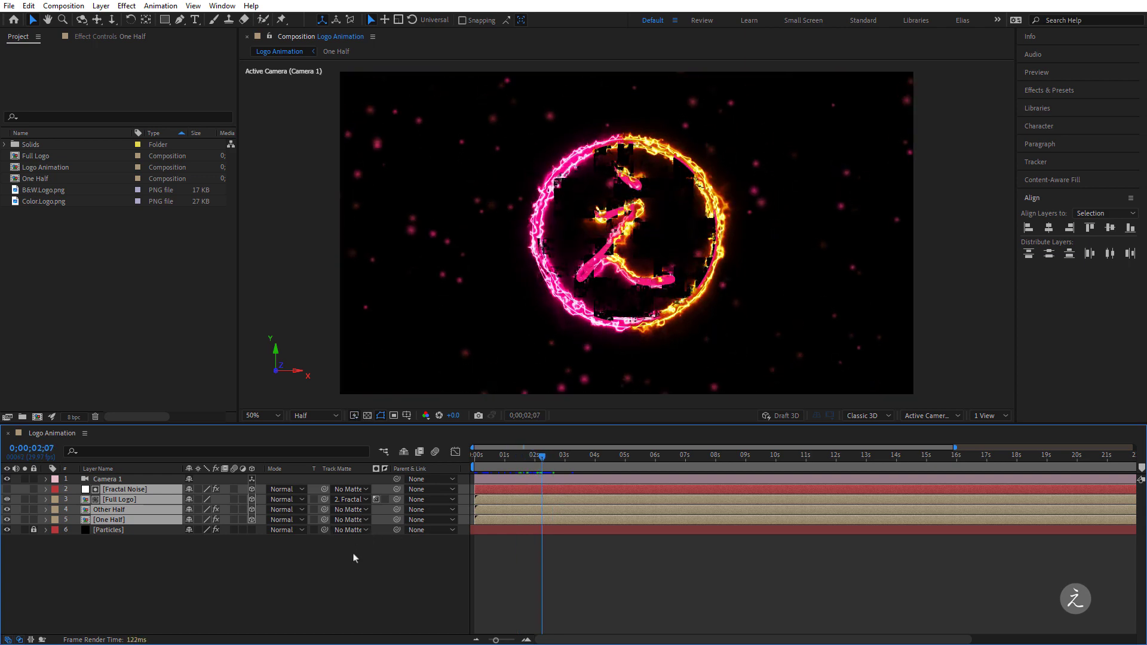
pyautogui.click(132, 481)
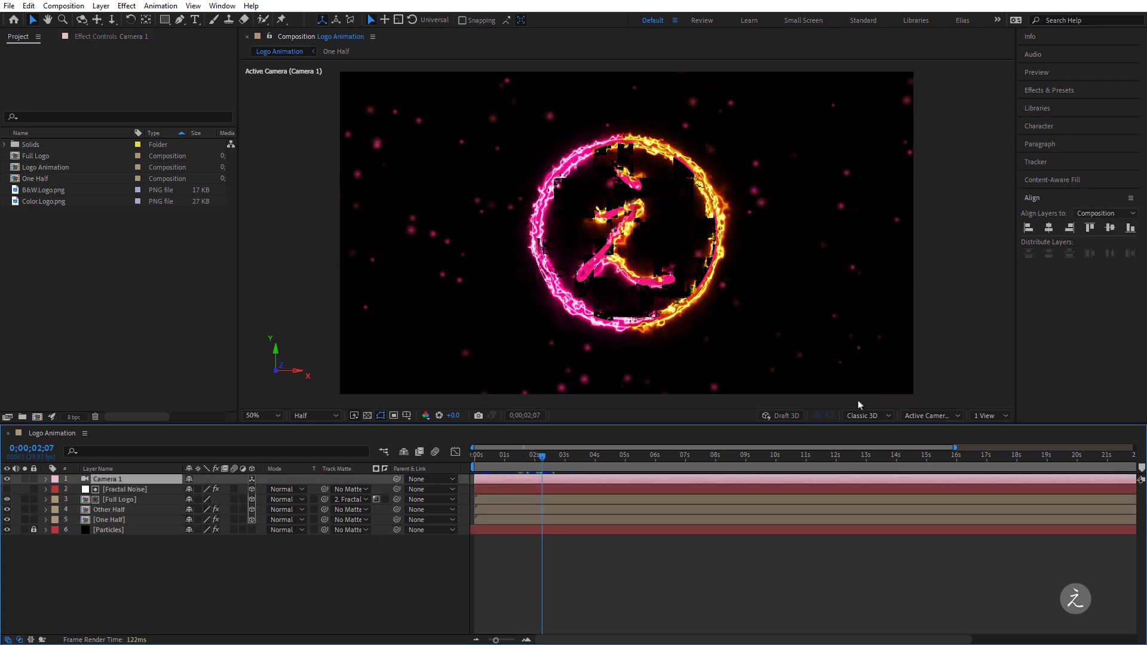
pyautogui.click(987, 417)
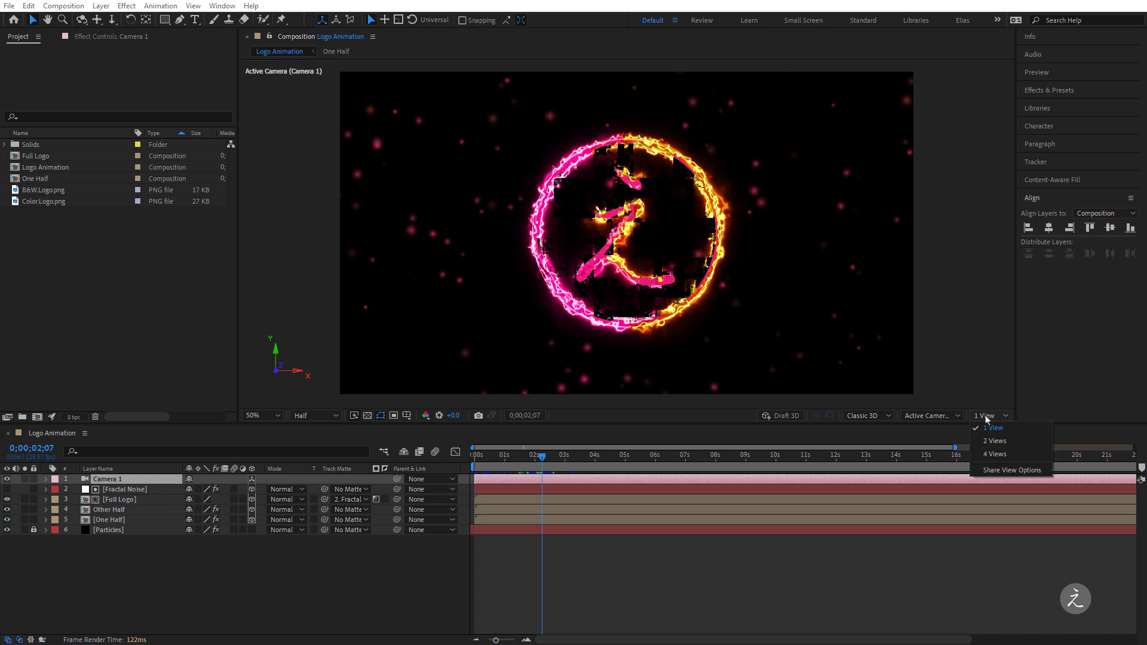
# Step: Split the viewer into two views with Custom View 1 beside Active Camera, and pan it
pyautogui.click(1025, 442)
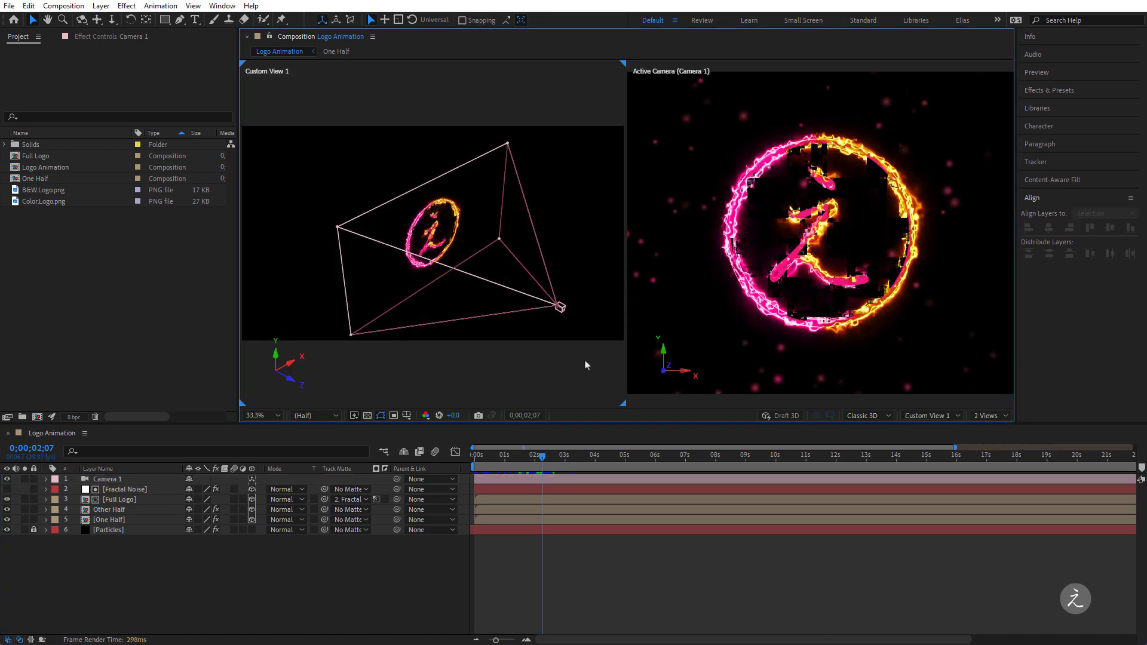
pyautogui.click(936, 415)
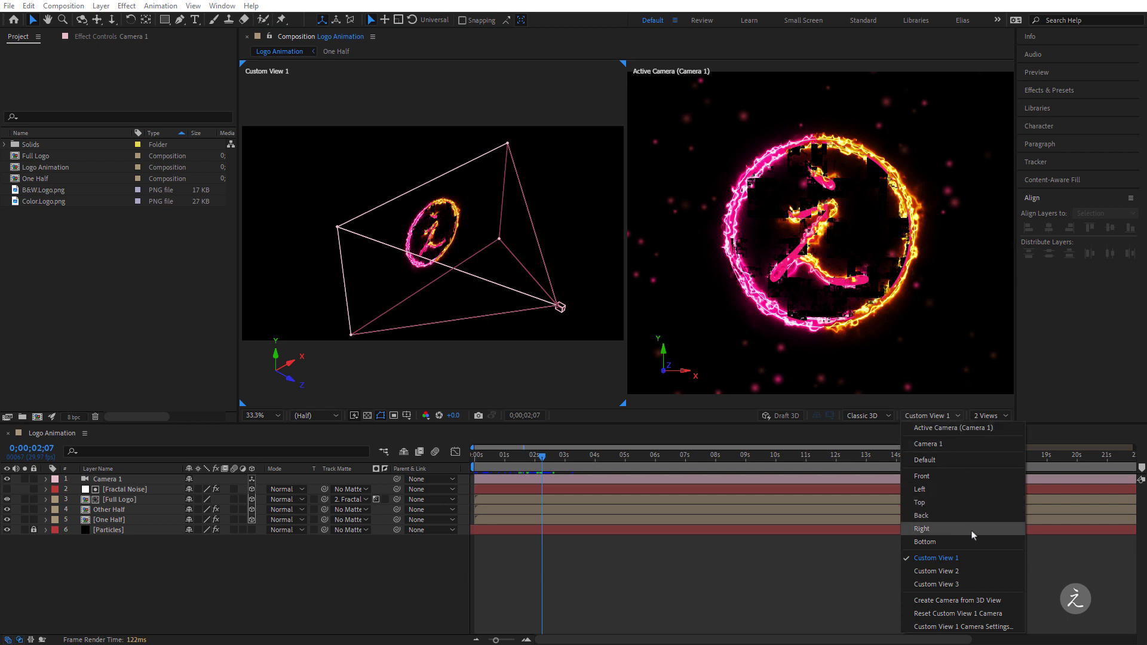
pyautogui.click(977, 561)
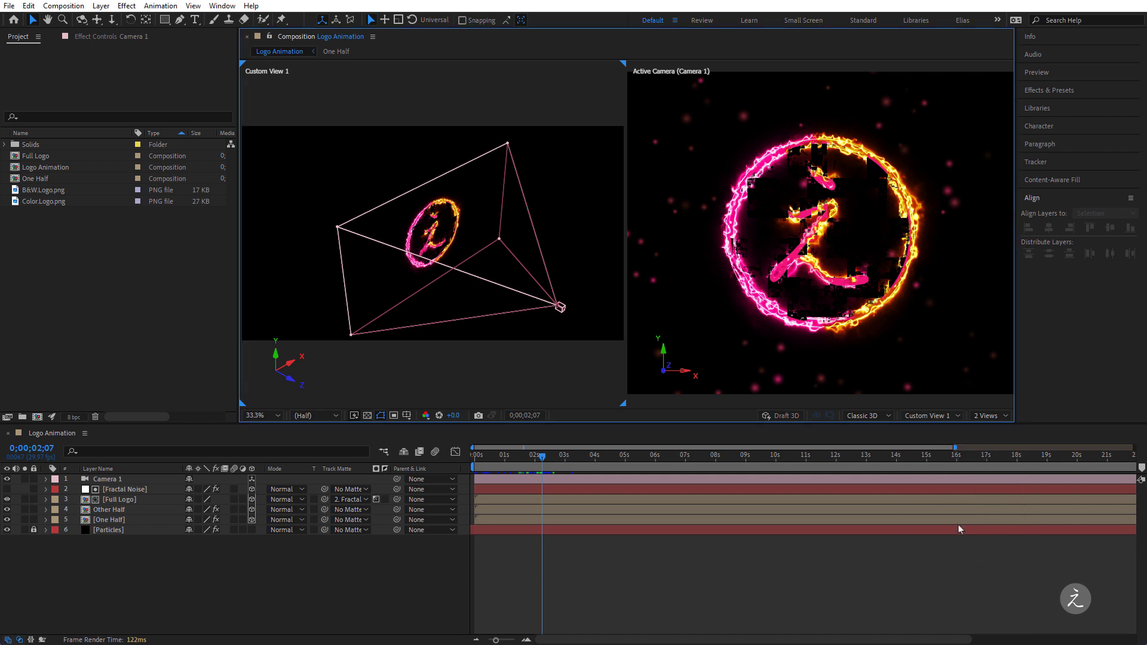
pyautogui.click(673, 407)
pyautogui.click(950, 416)
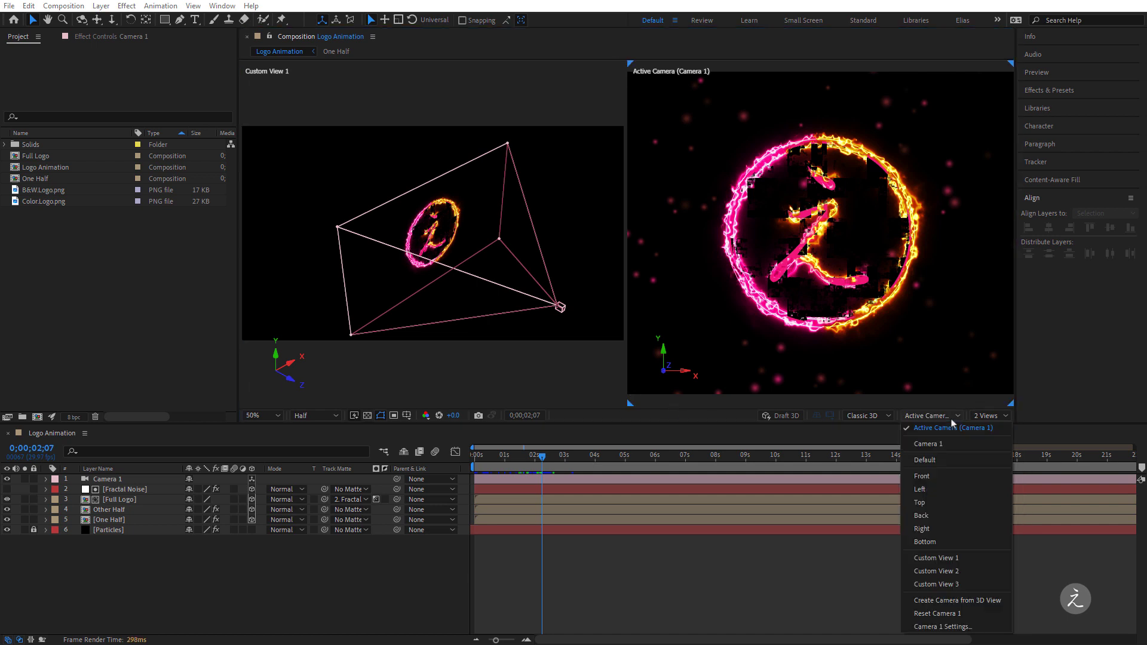
pyautogui.click(973, 433)
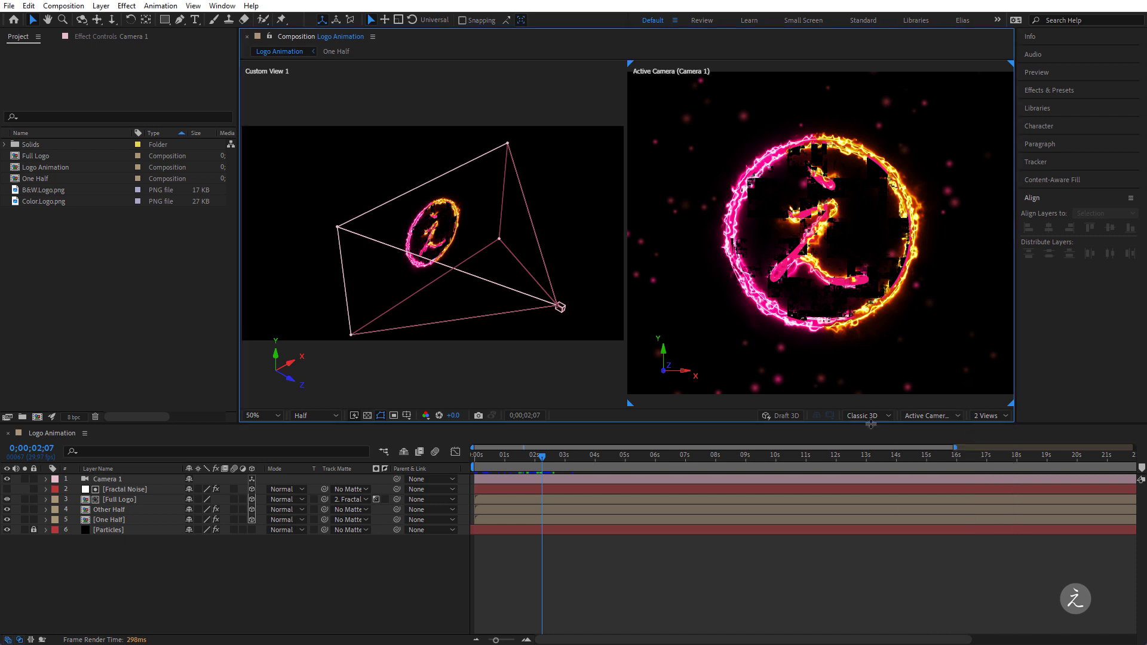
pyautogui.click(500, 382)
pyautogui.moveTo(496, 246); pyautogui.dragTo(428, 207)
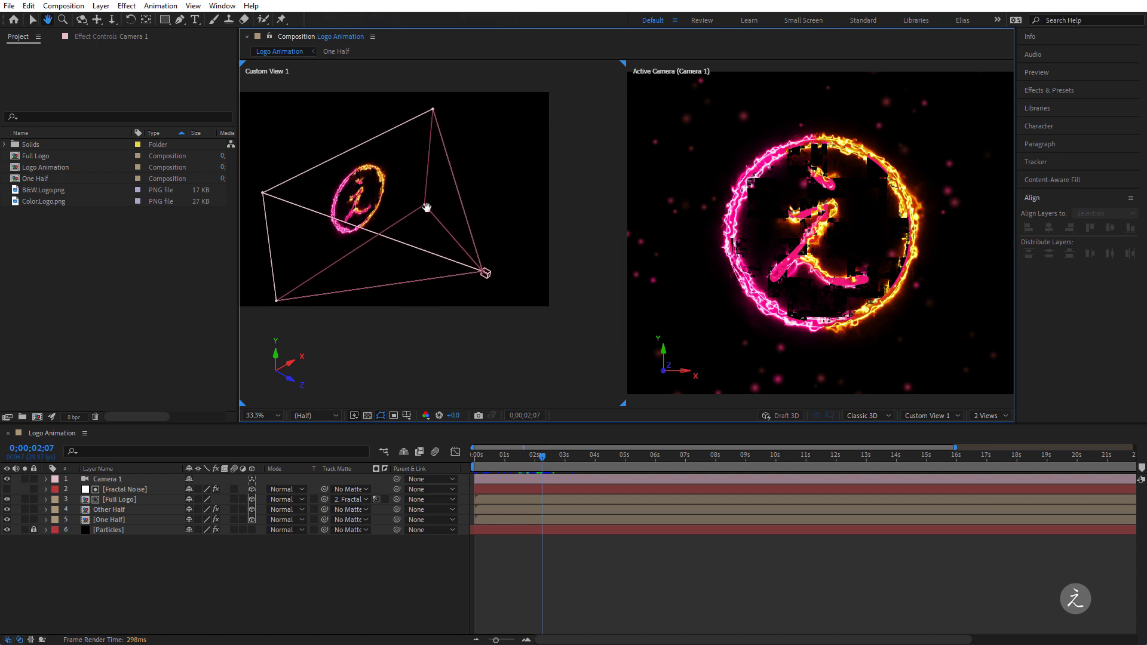
# Step: Drag Camera 1 back along its Z axis and return the playhead to the start
pyautogui.click(145, 481)
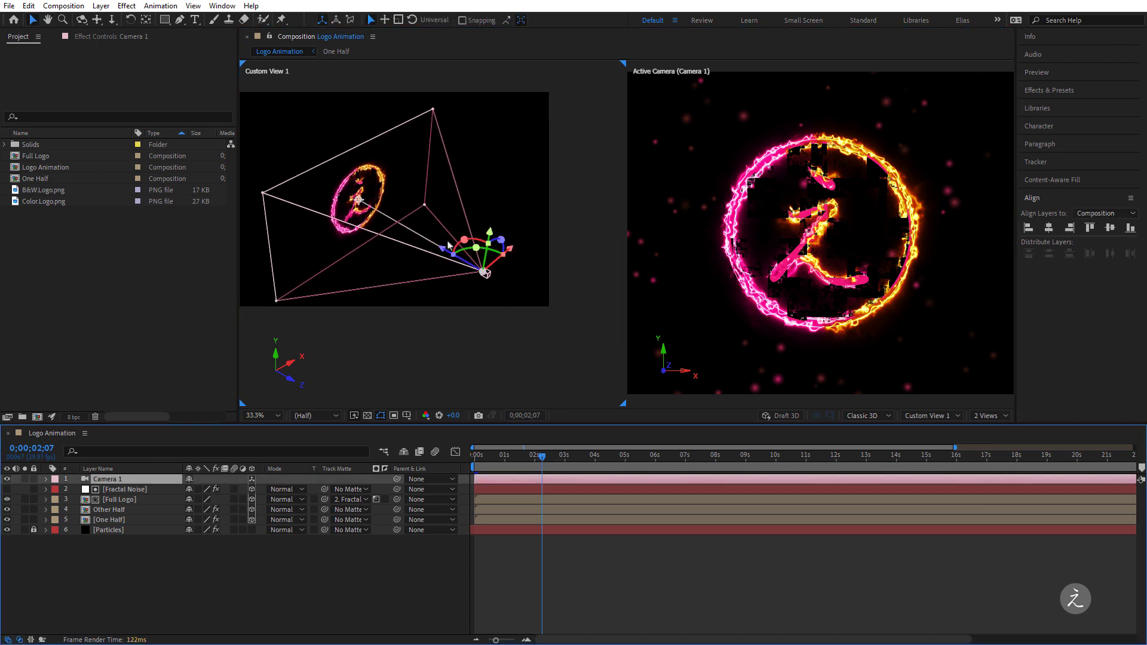
pyautogui.click(452, 258)
pyautogui.moveTo(453, 258)
pyautogui.mouseDown()
pyautogui.moveTo(481, 299)
pyautogui.moveTo(865, 509)
pyautogui.mouseUp()
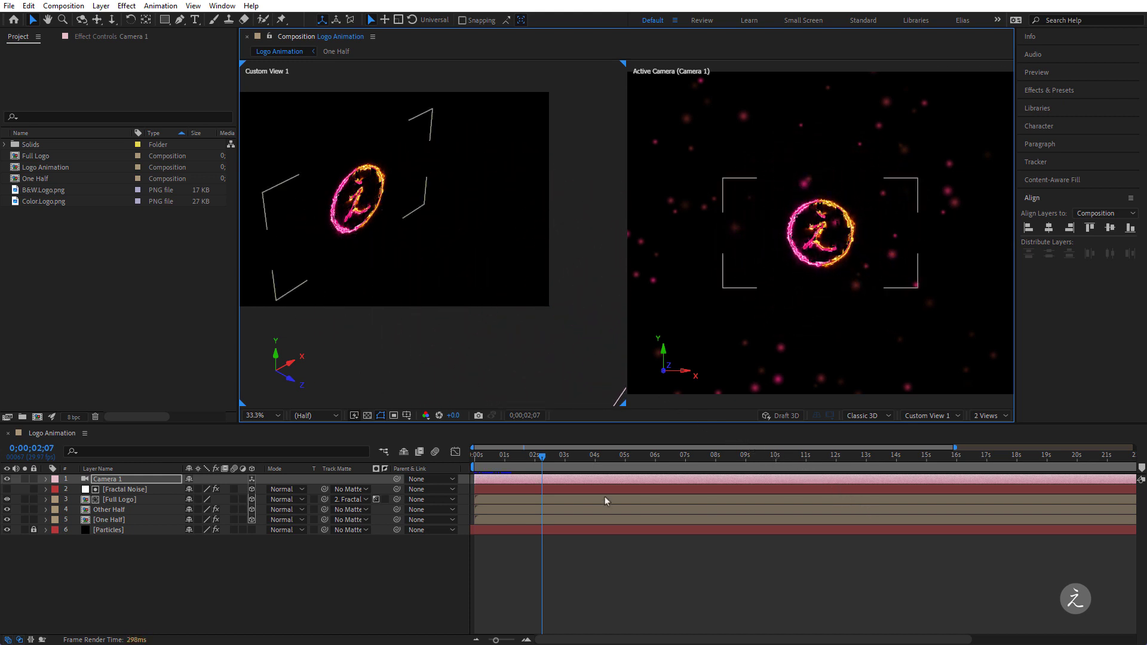
pyautogui.click(542, 460)
pyautogui.moveTo(542, 460); pyautogui.dragTo(434, 457)
# Step: Keyframe Camera 1's Position from Z -3758.2 at 0s to -1036.0 at 1;12
pyautogui.press('p')
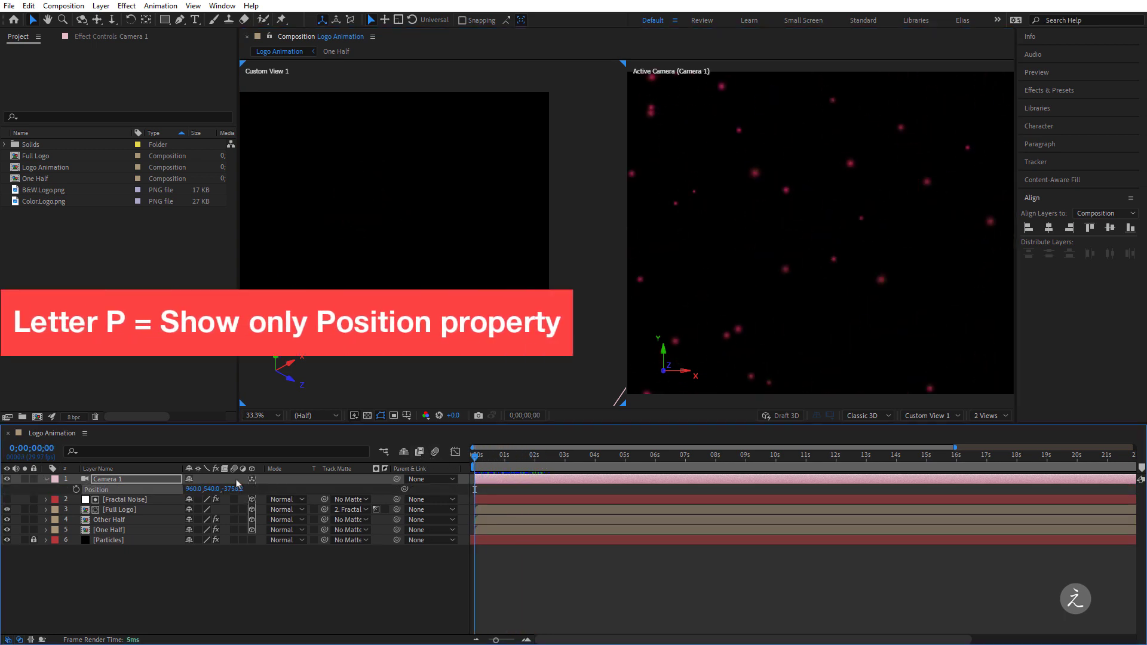
pyautogui.click(76, 489)
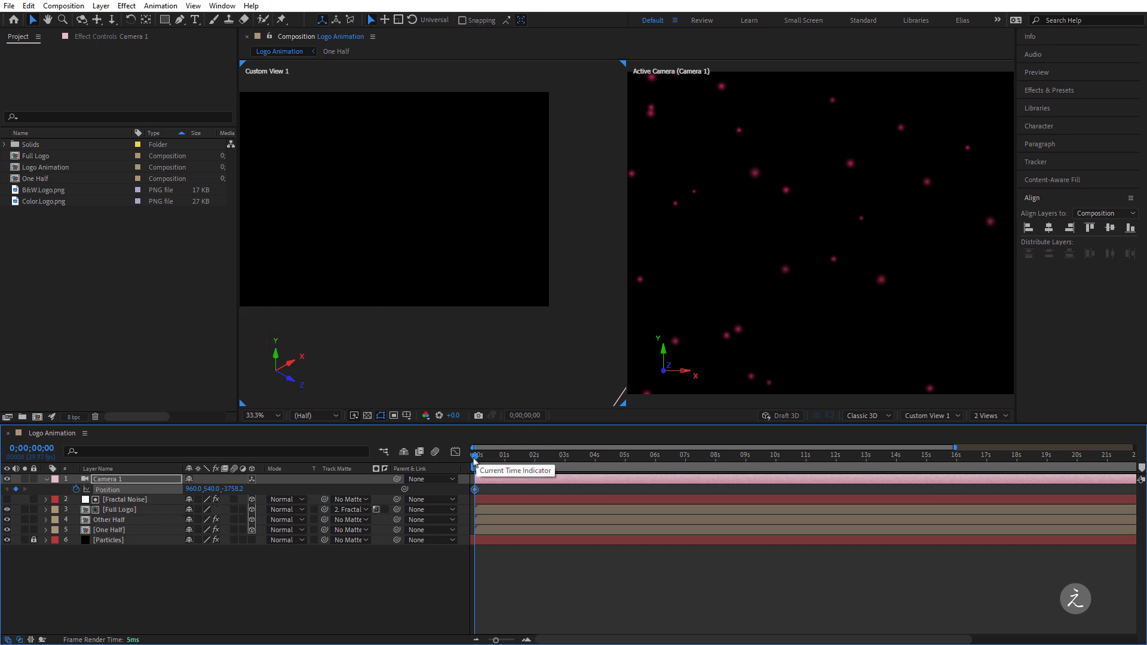
pyautogui.moveTo(475, 461); pyautogui.dragTo(518, 464)
pyautogui.moveTo(527, 345); pyautogui.dragTo(425, 264)
pyautogui.scroll(-2, 464, 322)
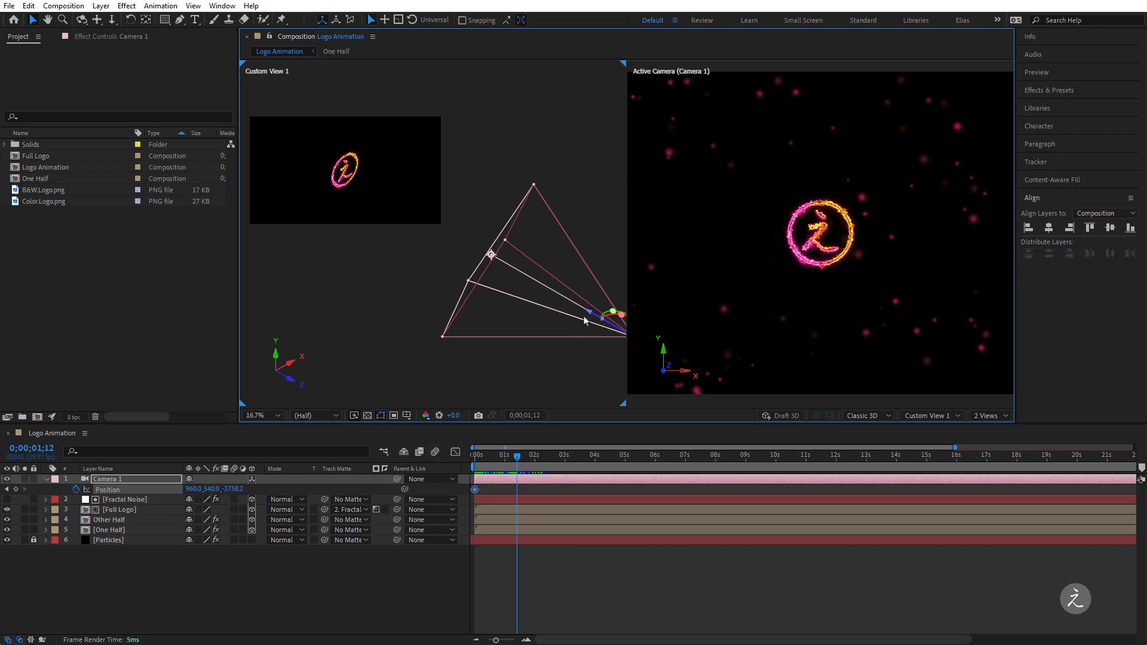
pyautogui.moveTo(591, 315); pyautogui.dragTo(359, 203)
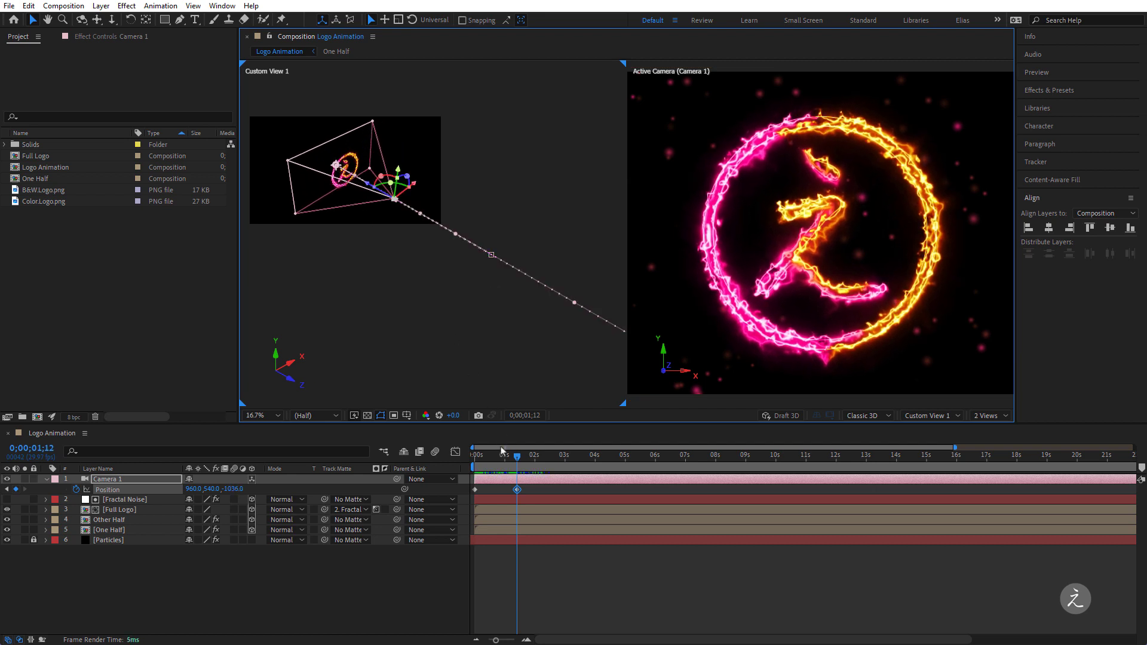
# Step: Switch the viewer to 1 View and preview the camera fly-in from the start
pyautogui.click(990, 415)
pyautogui.click(990, 431)
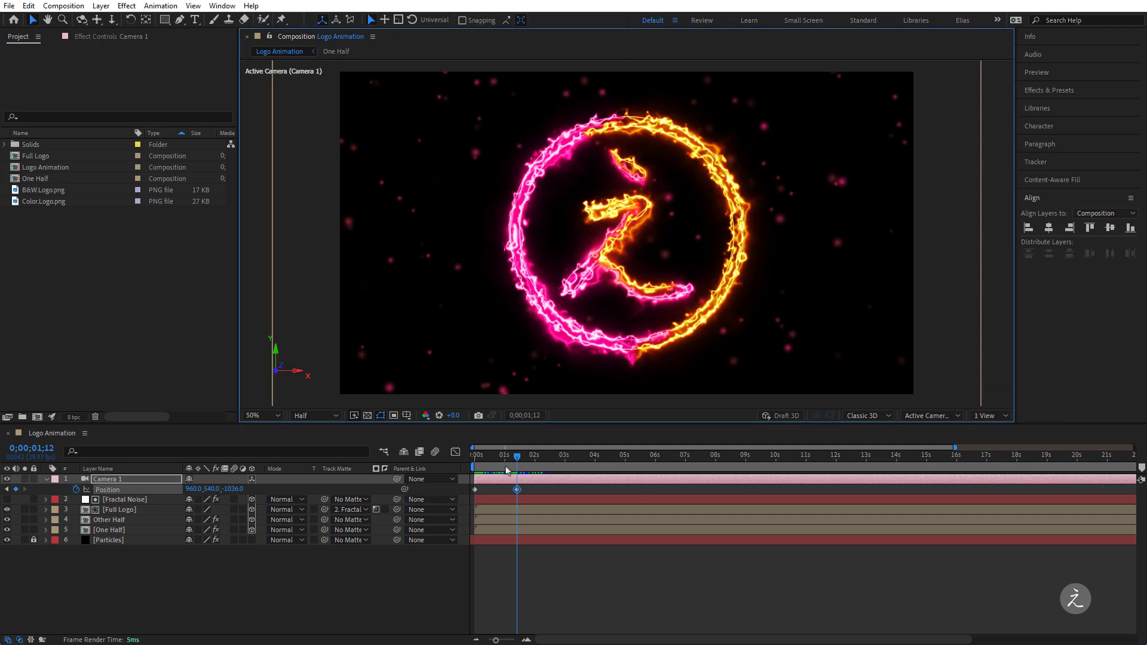
pyautogui.press('Home')
pyautogui.press('space')
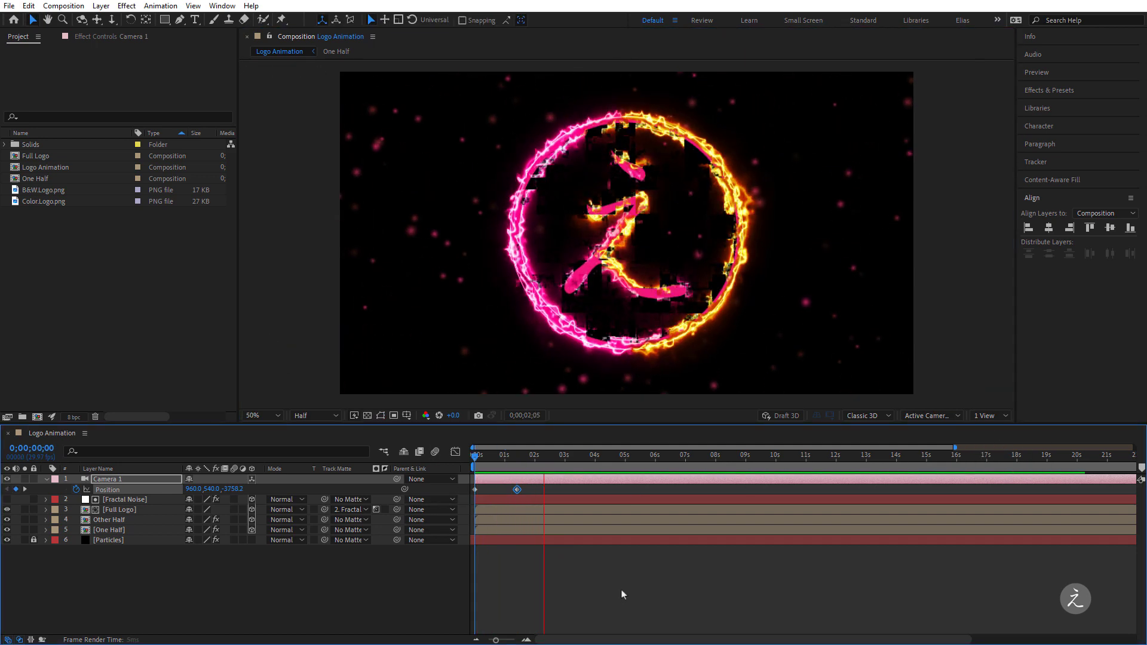
# Step: Stop the preview, scrub the fly-in, deselect the camera, and bring up Layer > New
pyautogui.press('space')
pyautogui.moveTo(569, 455); pyautogui.dragTo(492, 460)
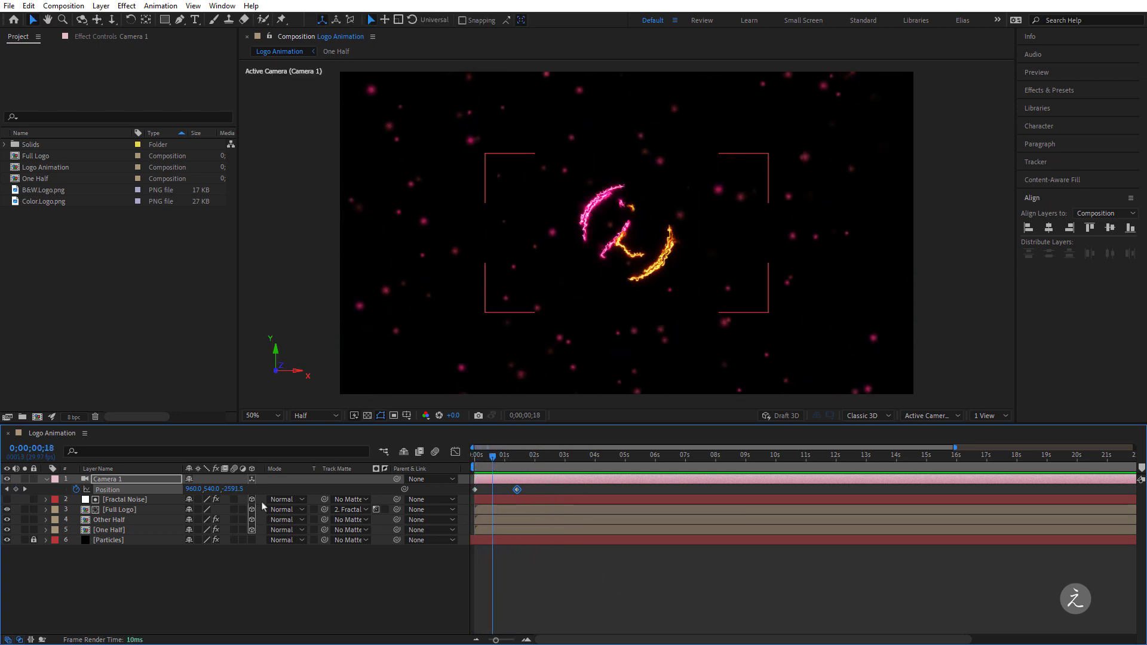
pyautogui.click(171, 586)
pyautogui.click(101, 6)
pyautogui.moveTo(120, 20)
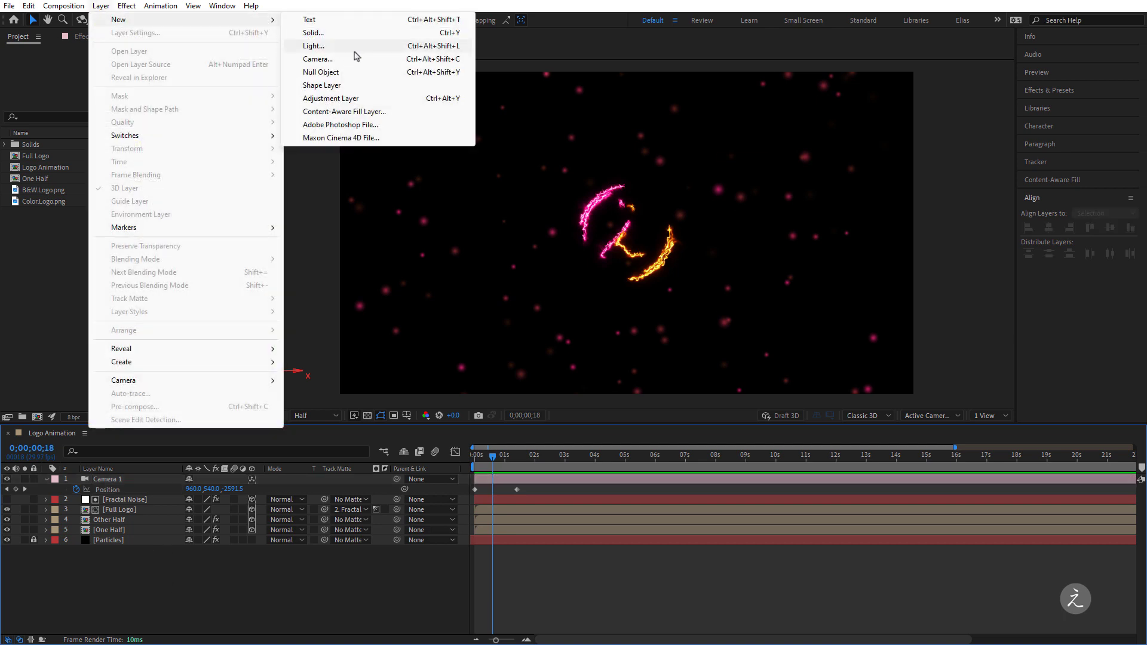
# Step: Create a Null Object layer, Null 1, and parent Camera 1 to it
pyautogui.click(359, 71)
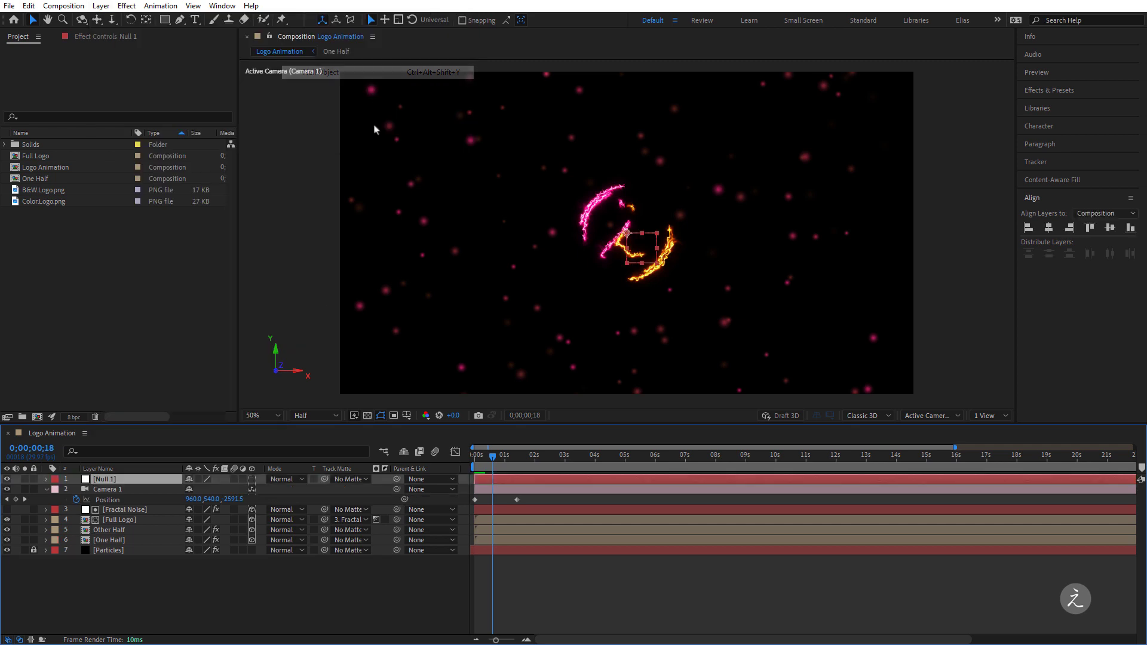
pyautogui.click(130, 493)
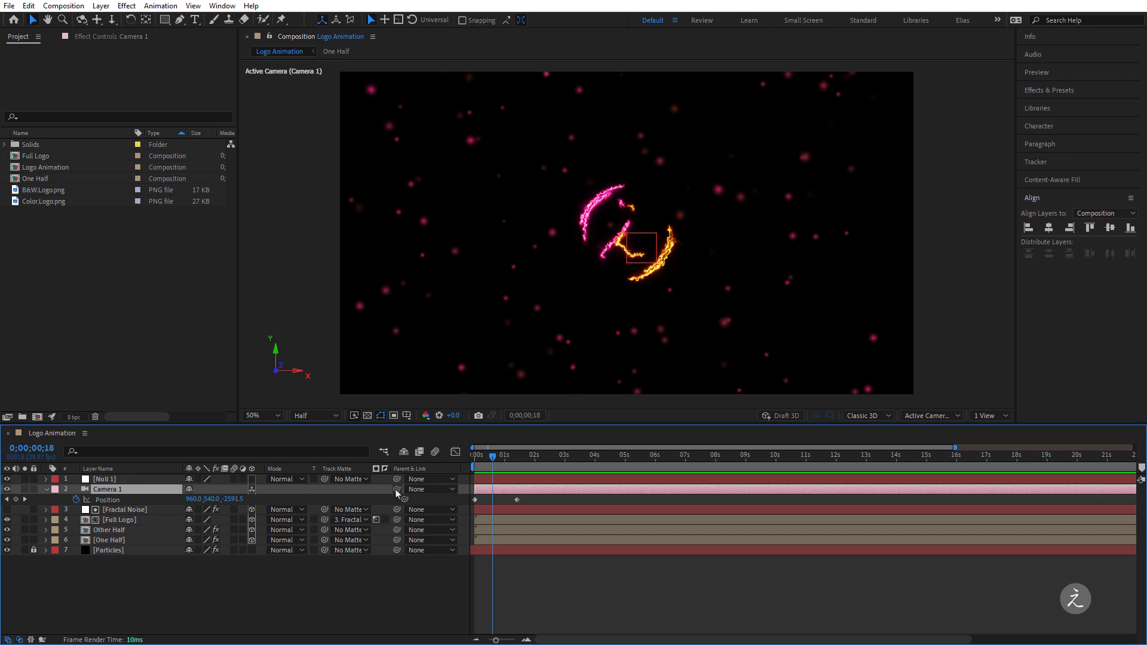
pyautogui.moveTo(397, 490); pyautogui.dragTo(143, 483)
# Step: Make Null 1 a 3D layer and show only its rotation properties
pyautogui.click(143, 483)
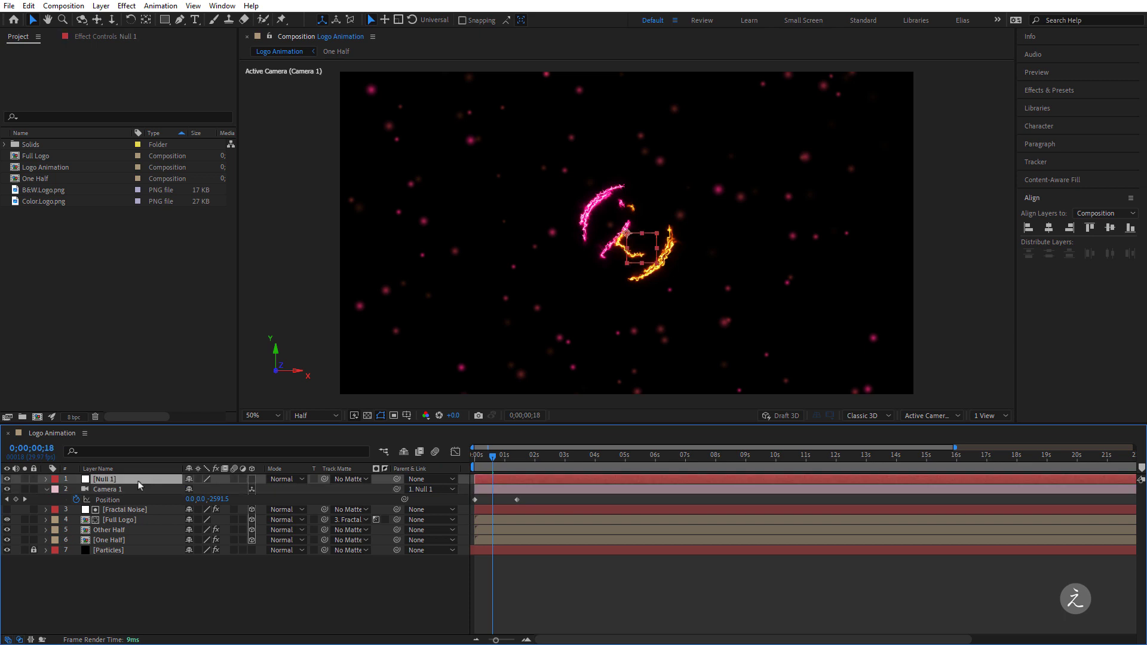
pyautogui.click(251, 480)
pyautogui.press('r')
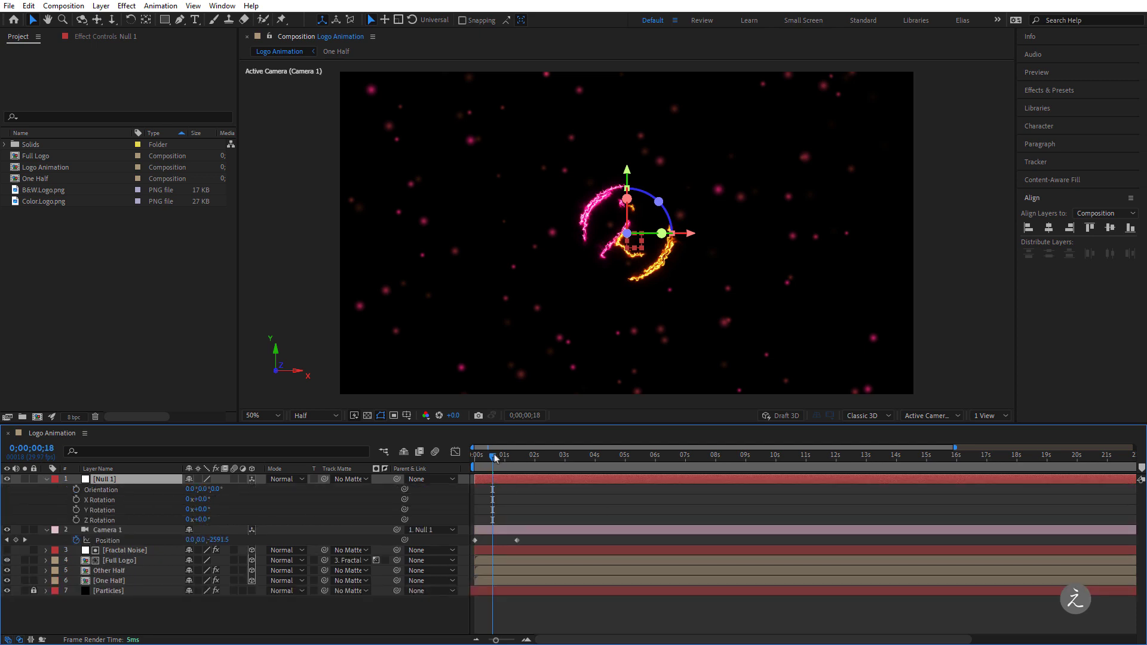
# Step: At 0s, keyframe Null 1's X and Y Rotation at 45°
pyautogui.moveTo(489, 457); pyautogui.dragTo(474, 457)
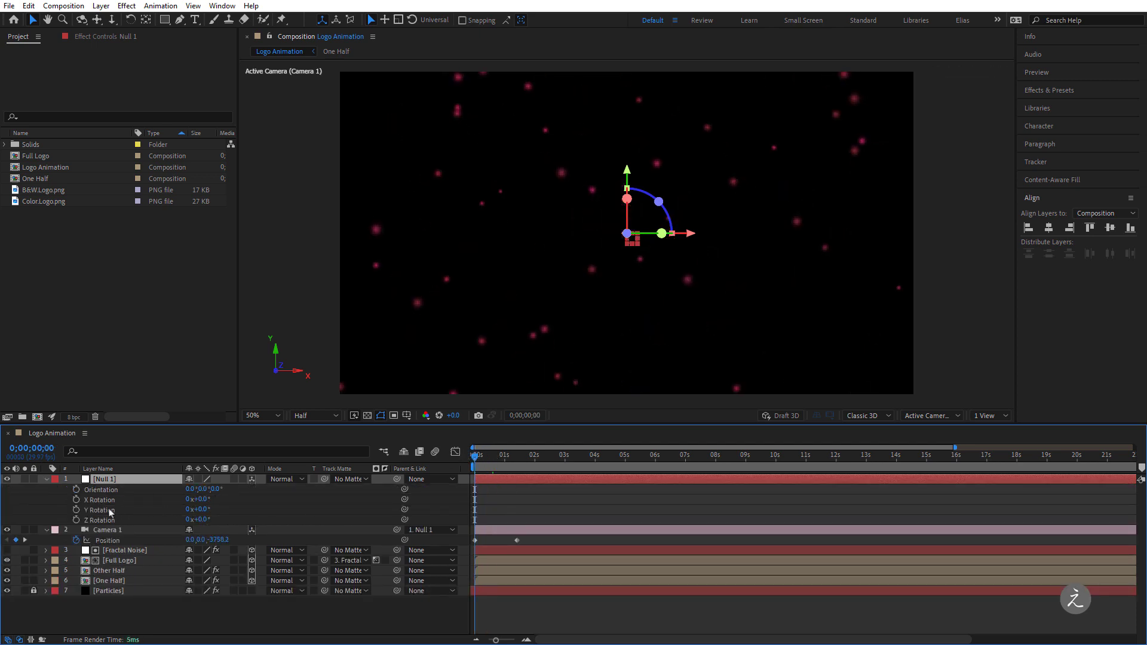
pyautogui.click(76, 500)
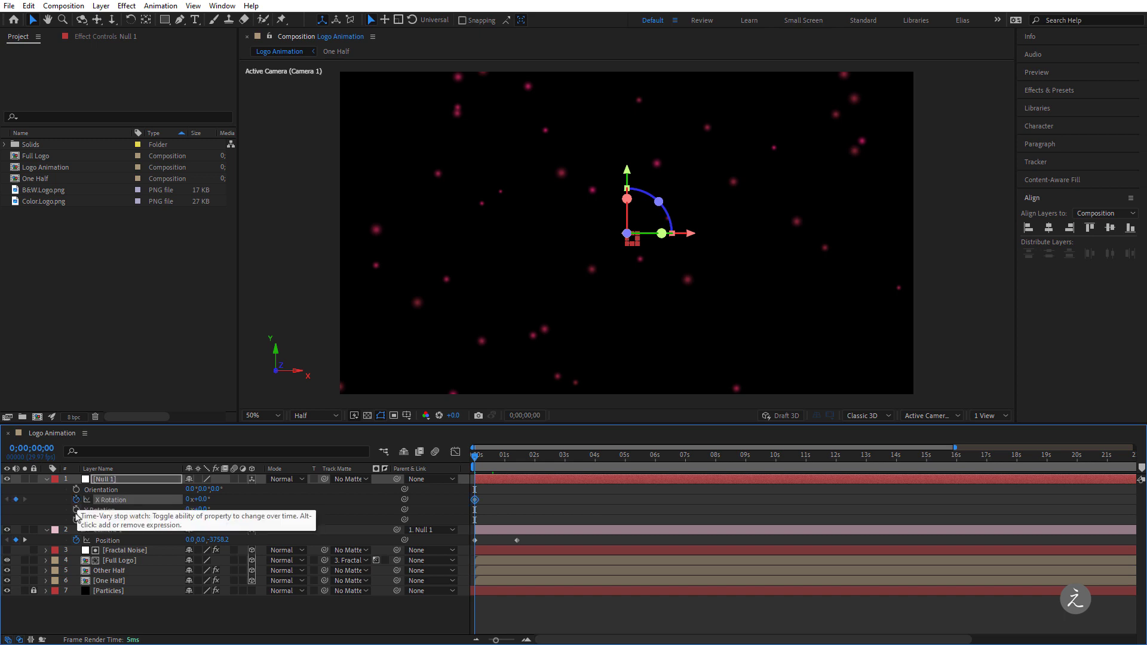
pyautogui.click(76, 511)
pyautogui.click(202, 500)
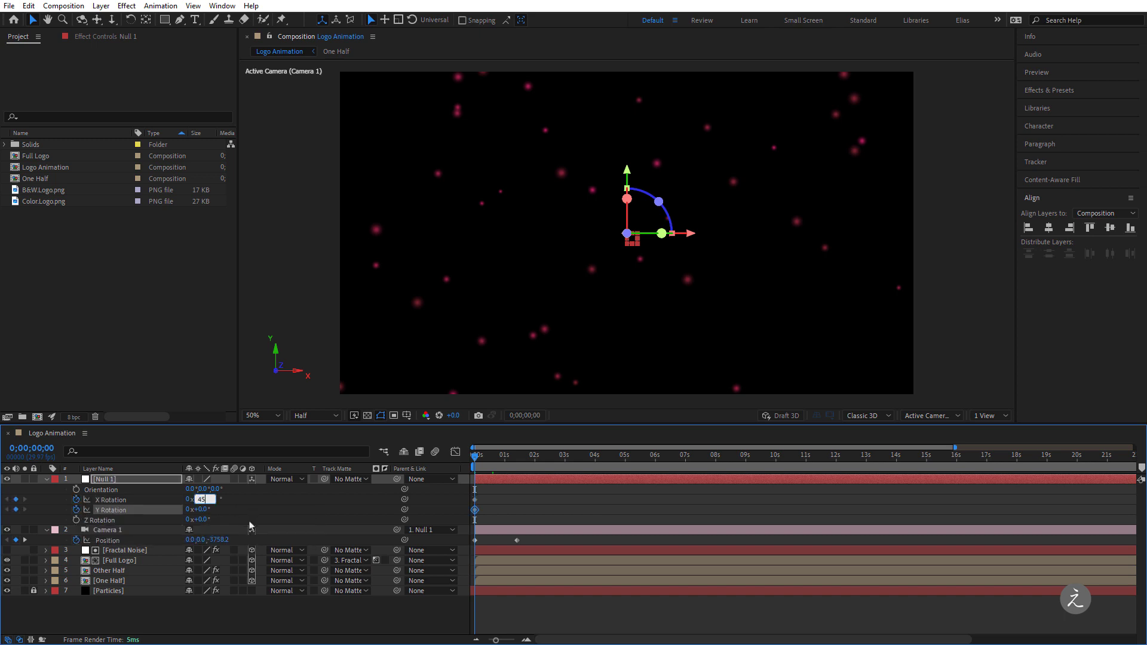
pyautogui.press('Return')
pyautogui.click(206, 509)
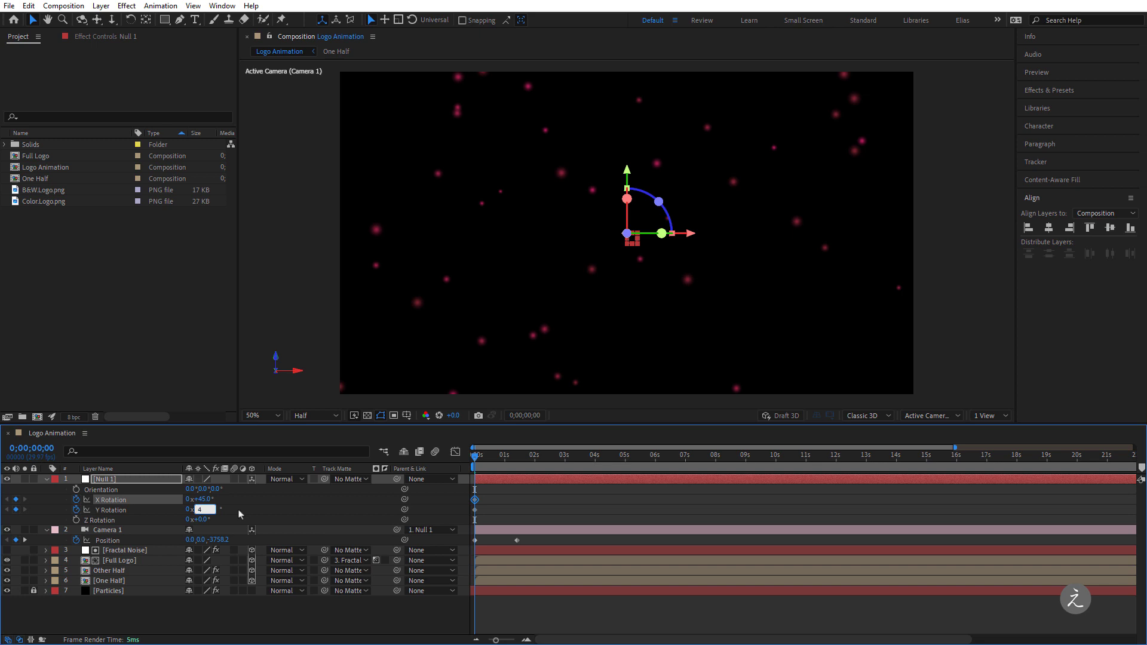
pyautogui.press('Return')
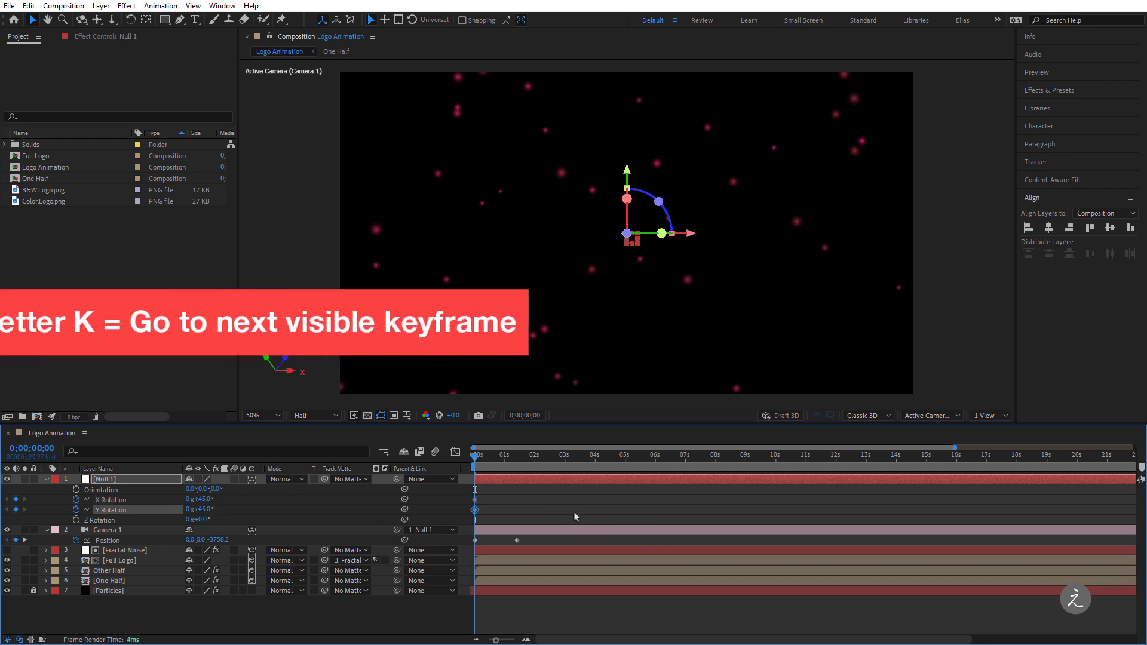
# Step: At 1;12, set Null 1's X and Y Rotation back to 0°
pyautogui.press('k')
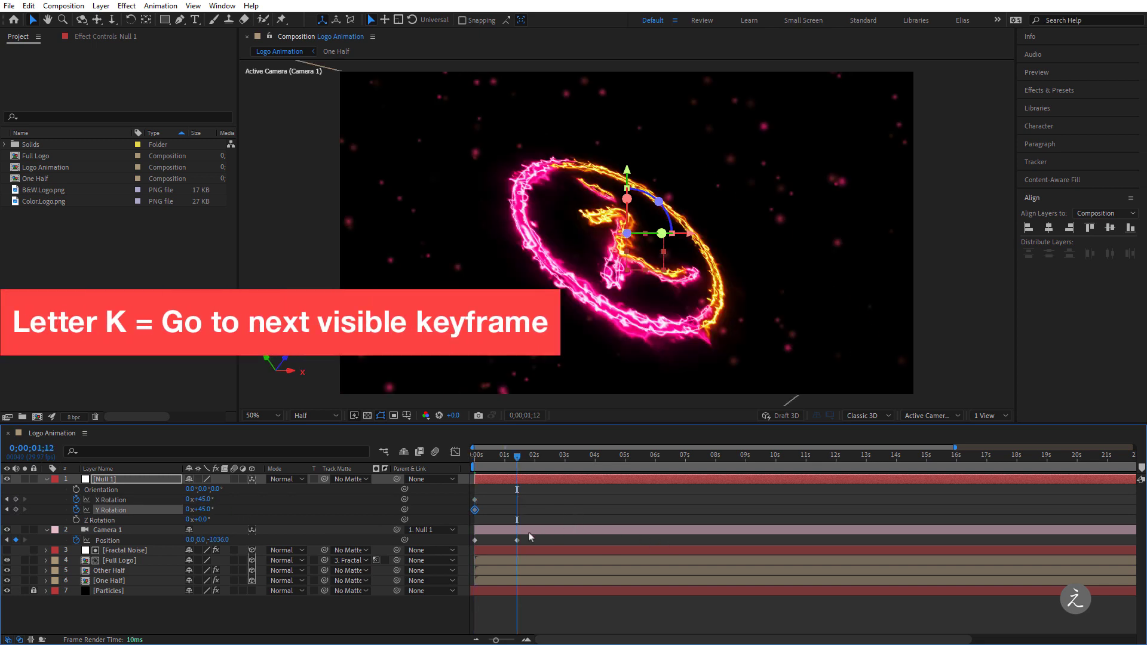
pyautogui.click(206, 500)
pyautogui.write('0')
pyautogui.press('Tab')
pyautogui.write('0')
pyautogui.press('Return')
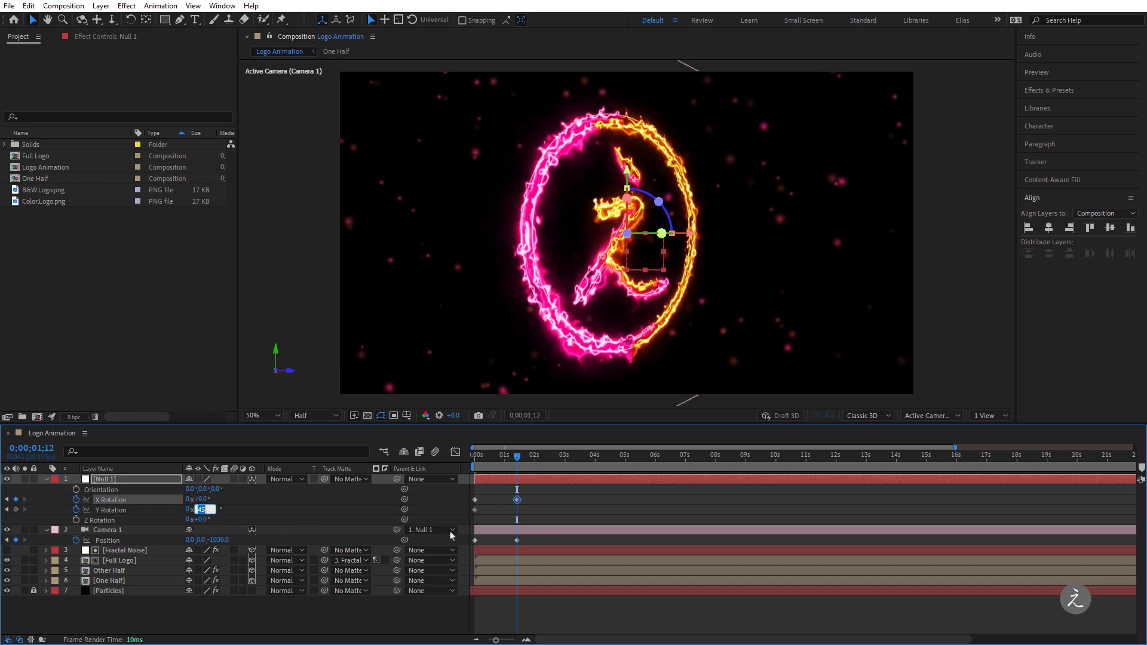
# Step: Deselect layers and preview the rotating fly-in from the start
pyautogui.click(584, 607)
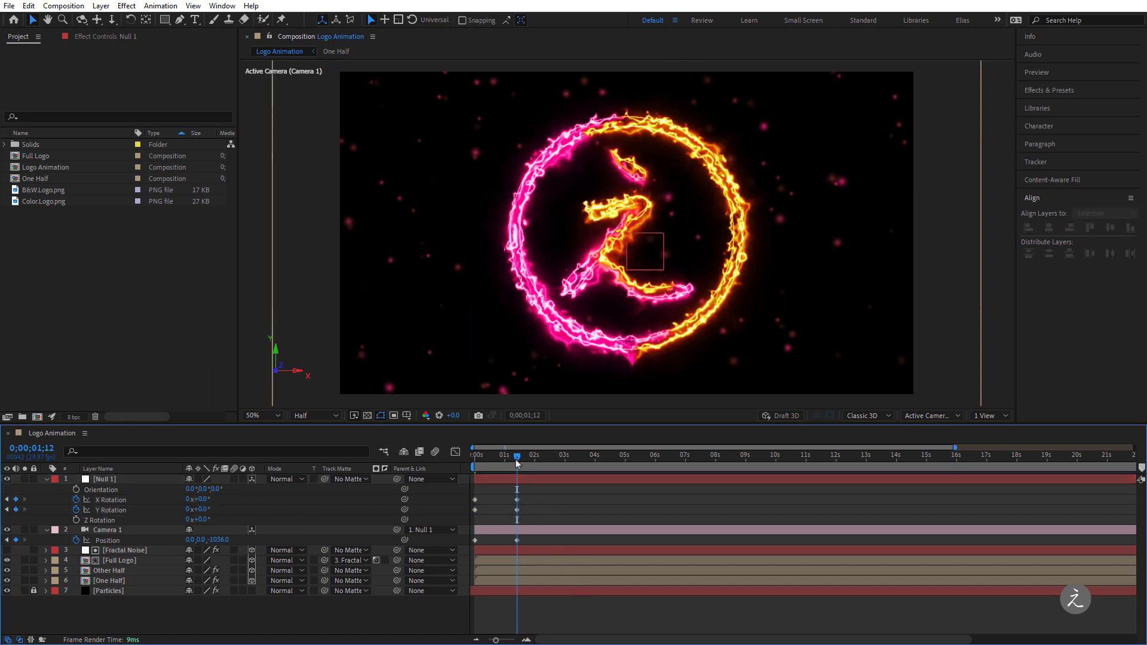
pyautogui.press('Home')
pyautogui.press('space')
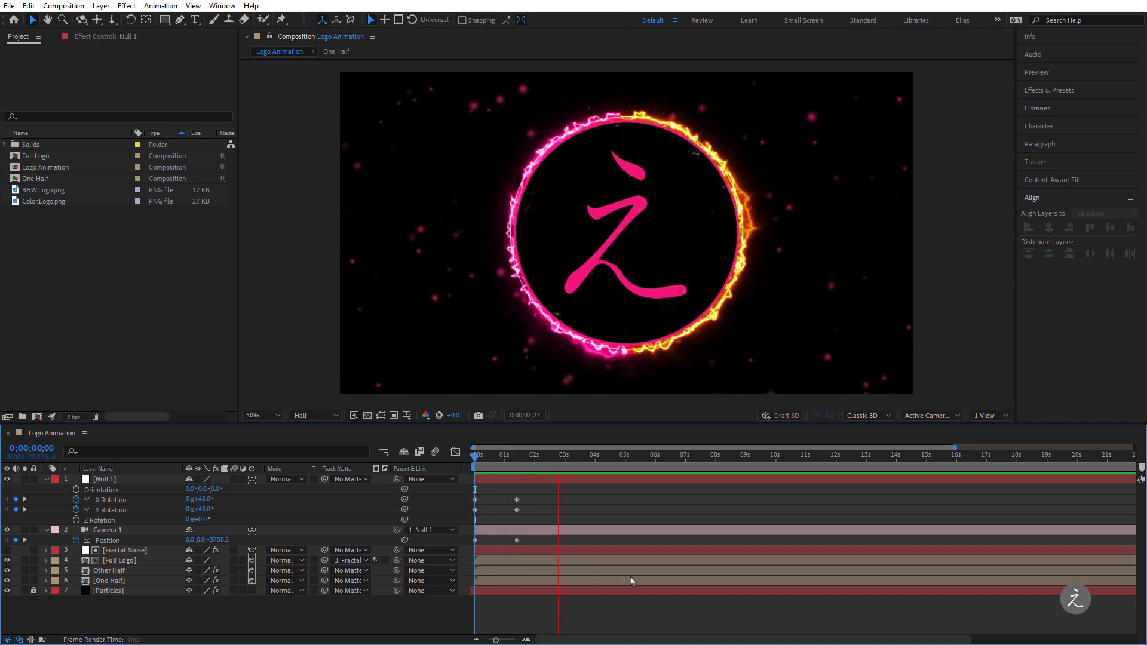
pyautogui.press('space')
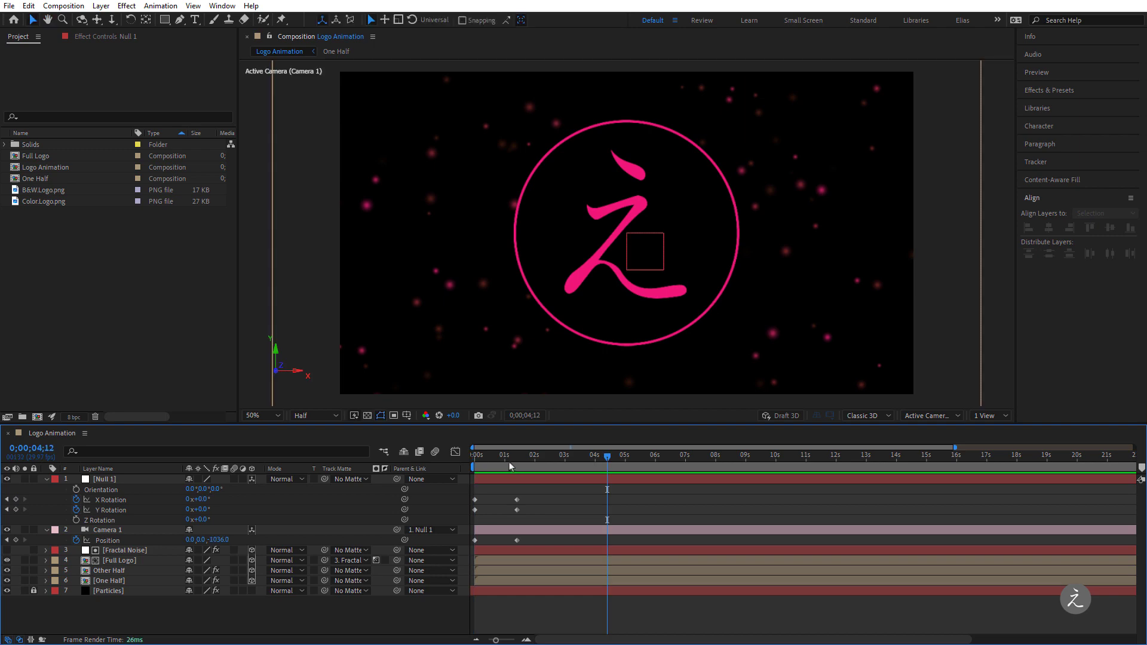